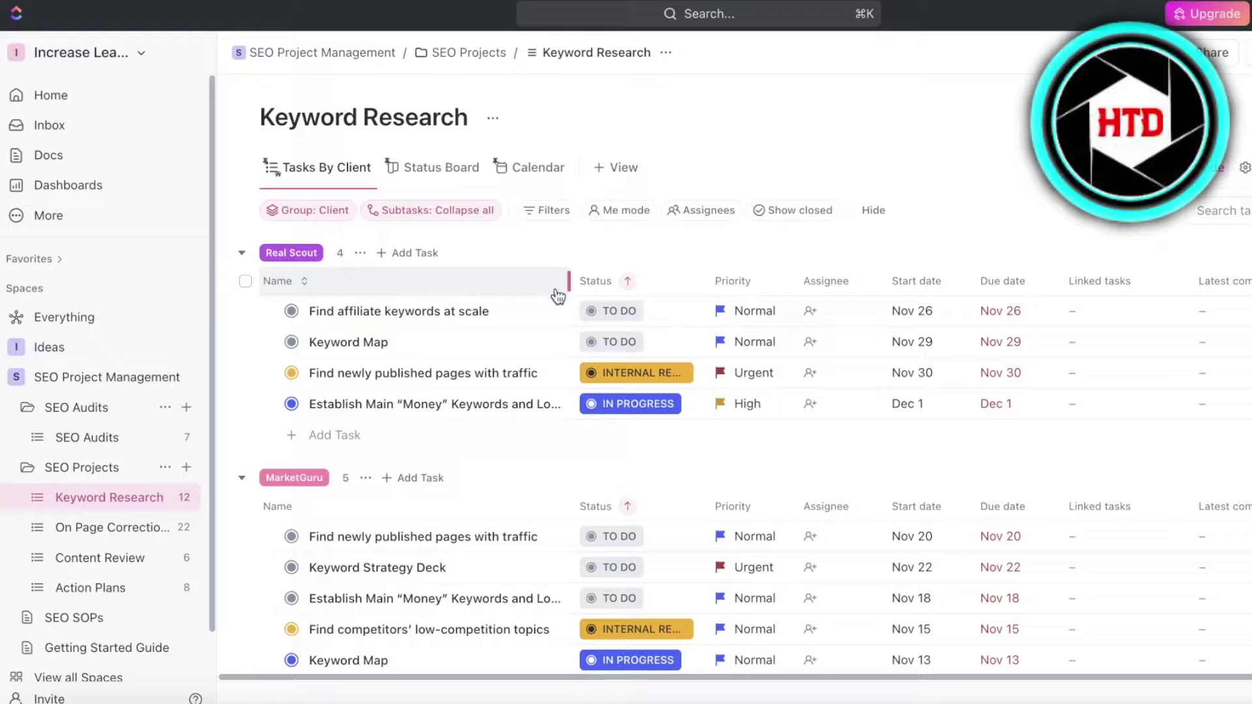
Glance at the Find affiliate keywords at scale task, then switch to the SALES workspace's WORK 2 list
click(460, 313)
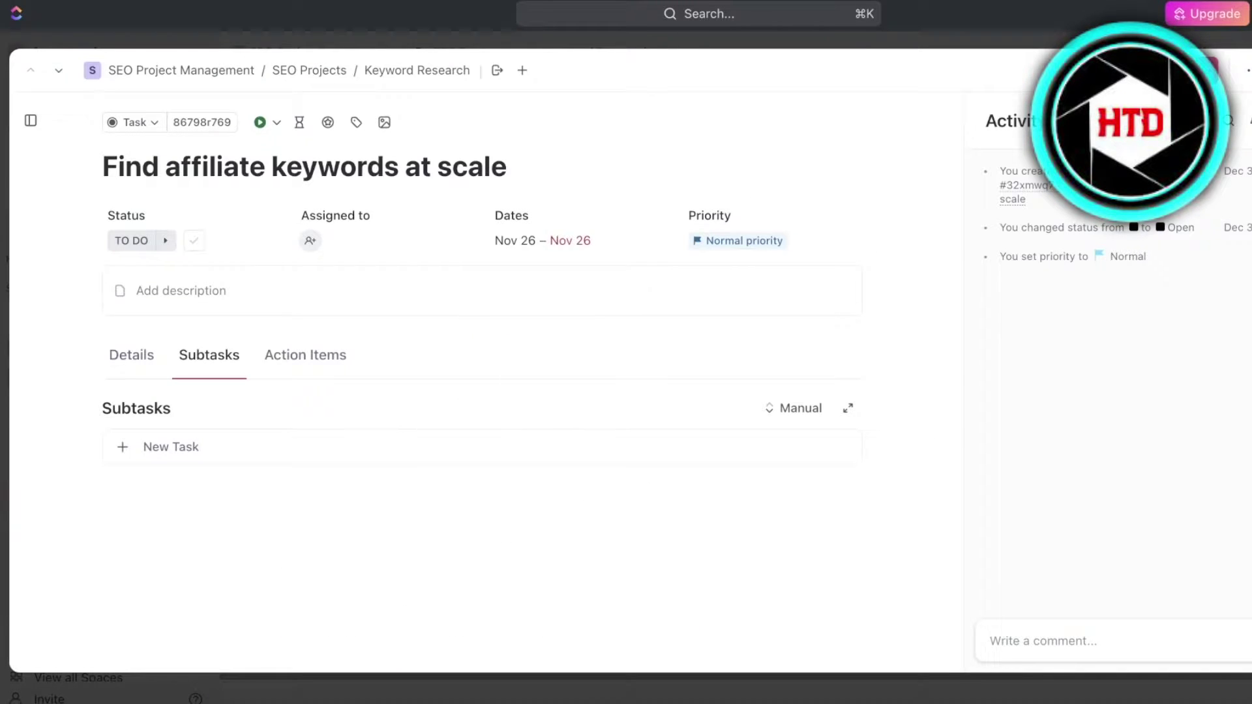
key(Escape)
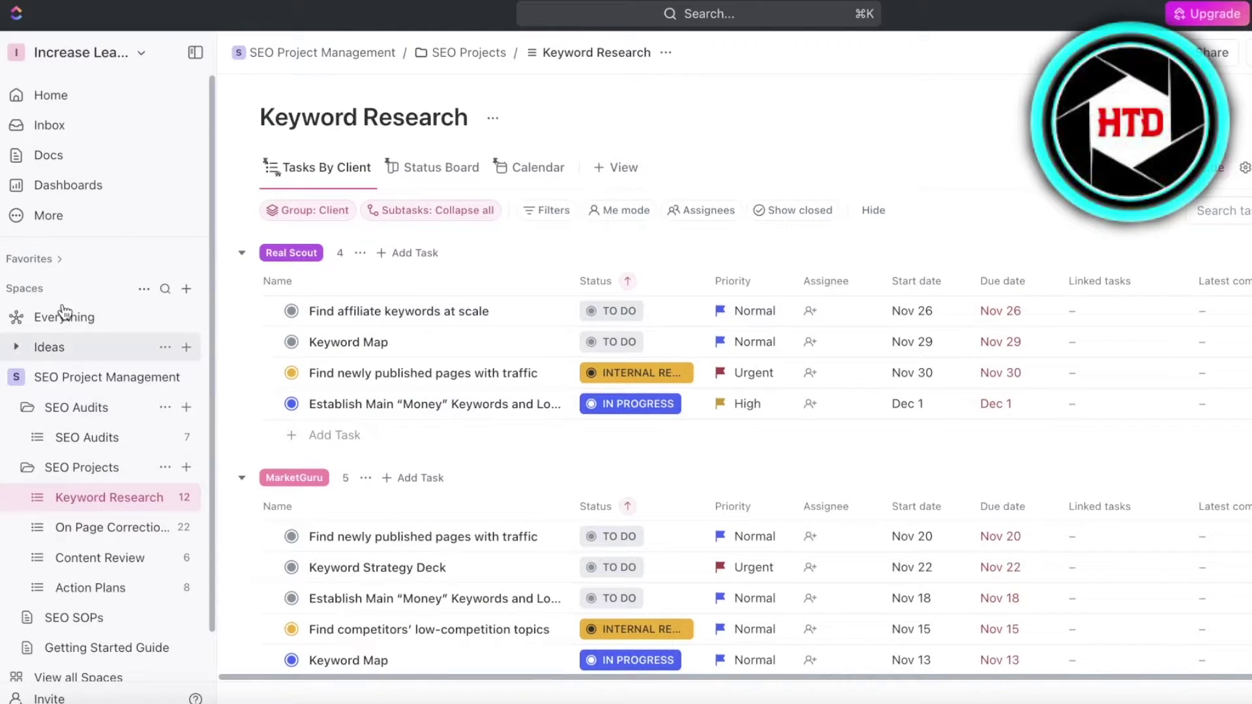
click(116, 52)
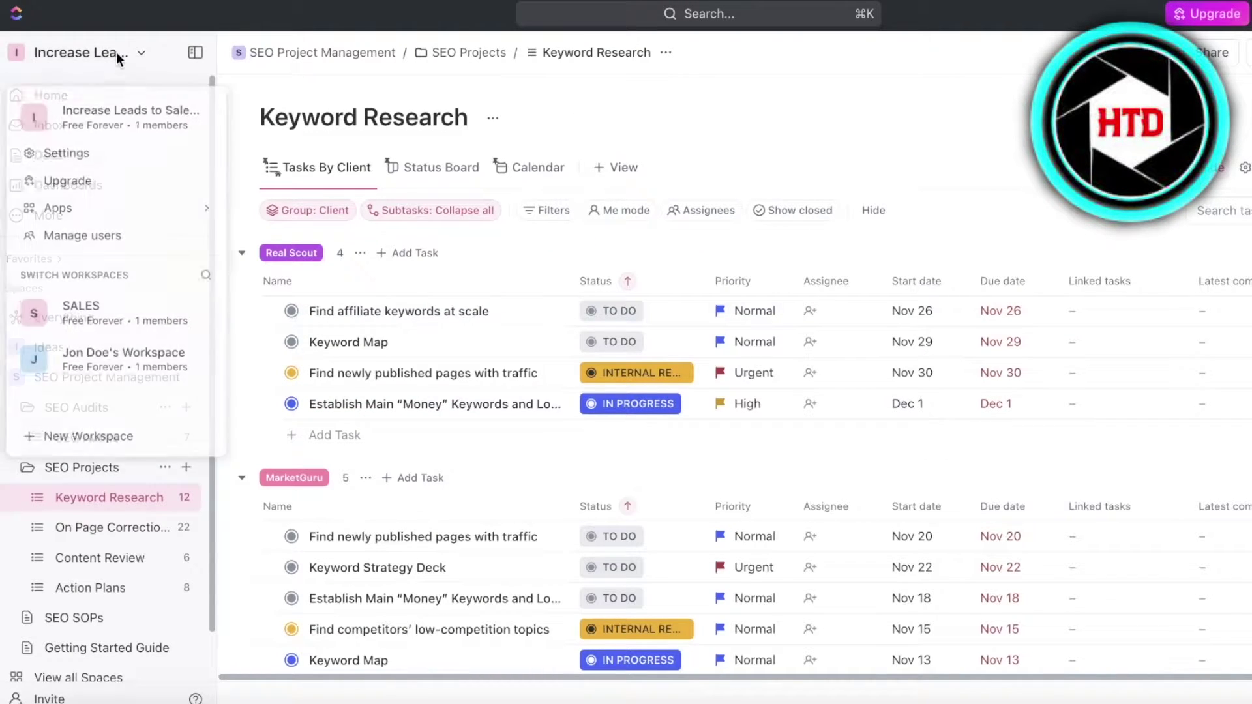
click(121, 315)
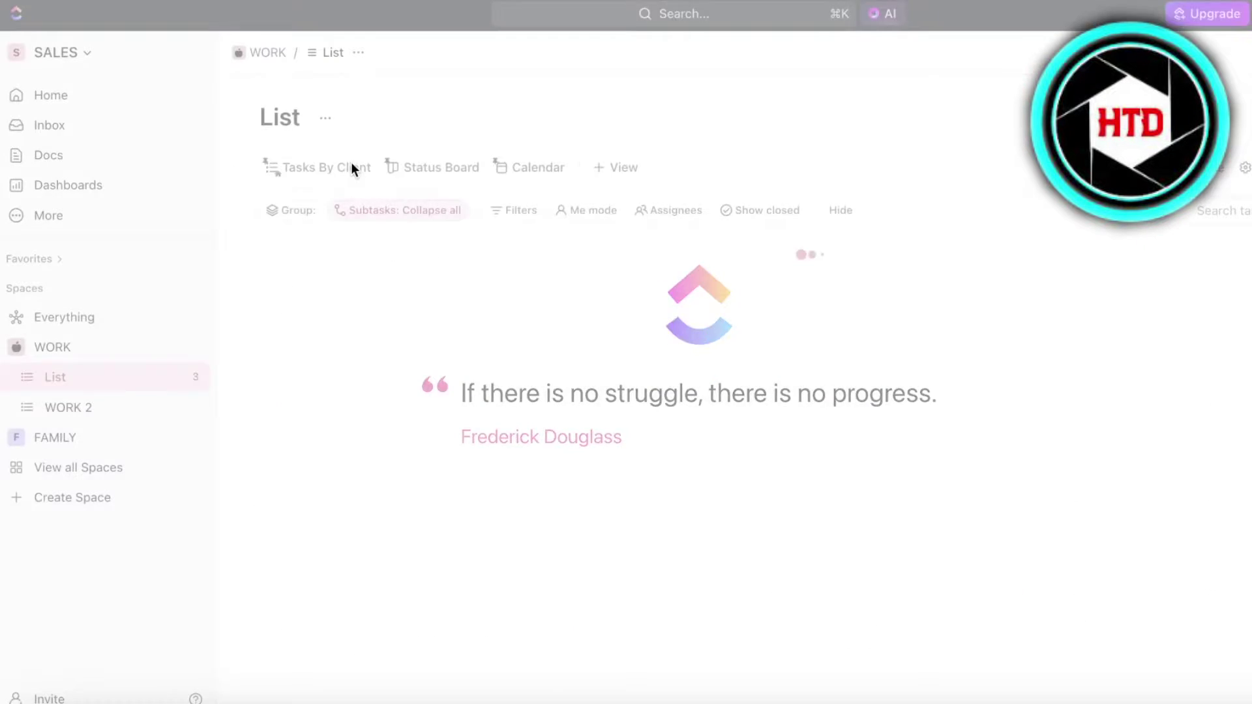
click(68, 404)
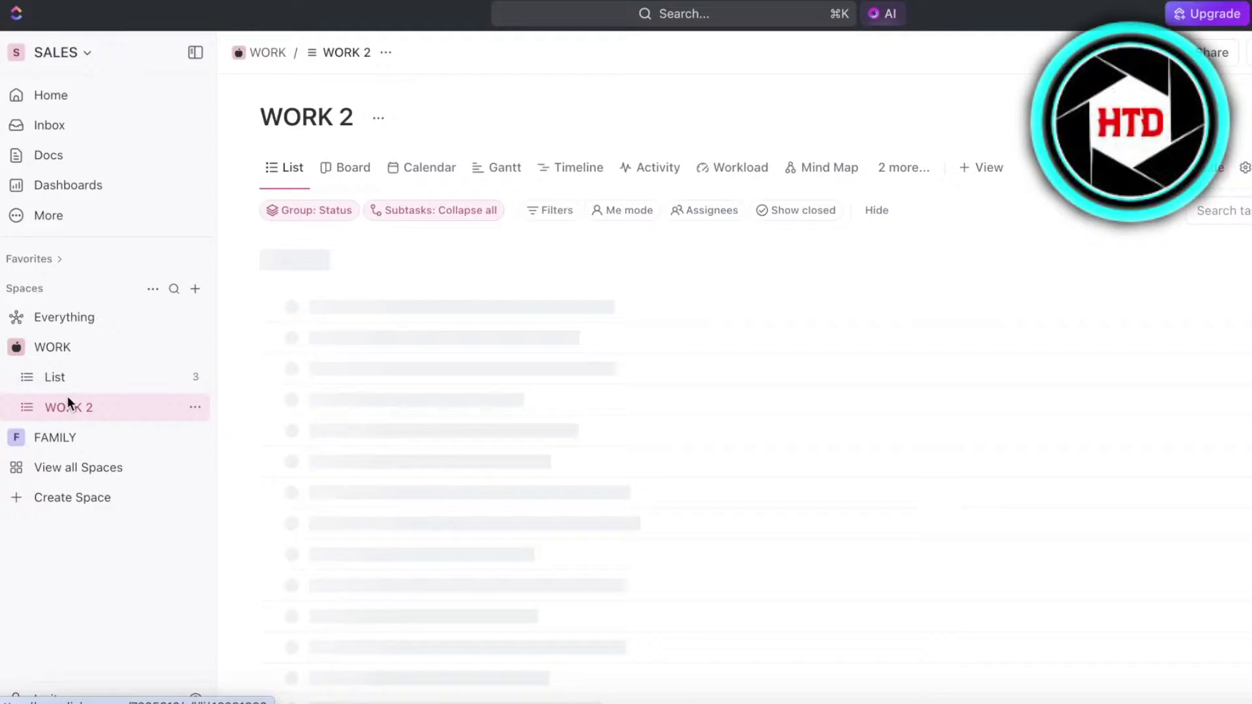
Return to the Increase Leads to Sales Funnel workspace's On Page Corrections list and open the profile menu
click(58, 52)
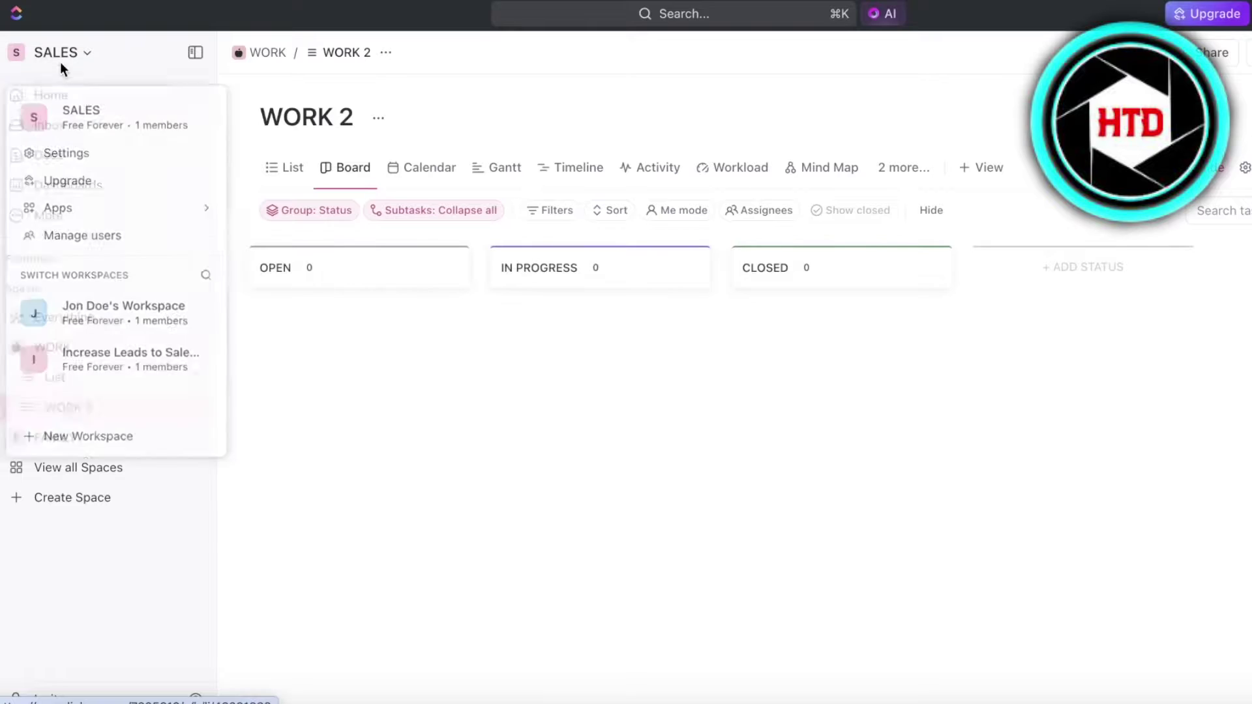
click(57, 357)
click(100, 528)
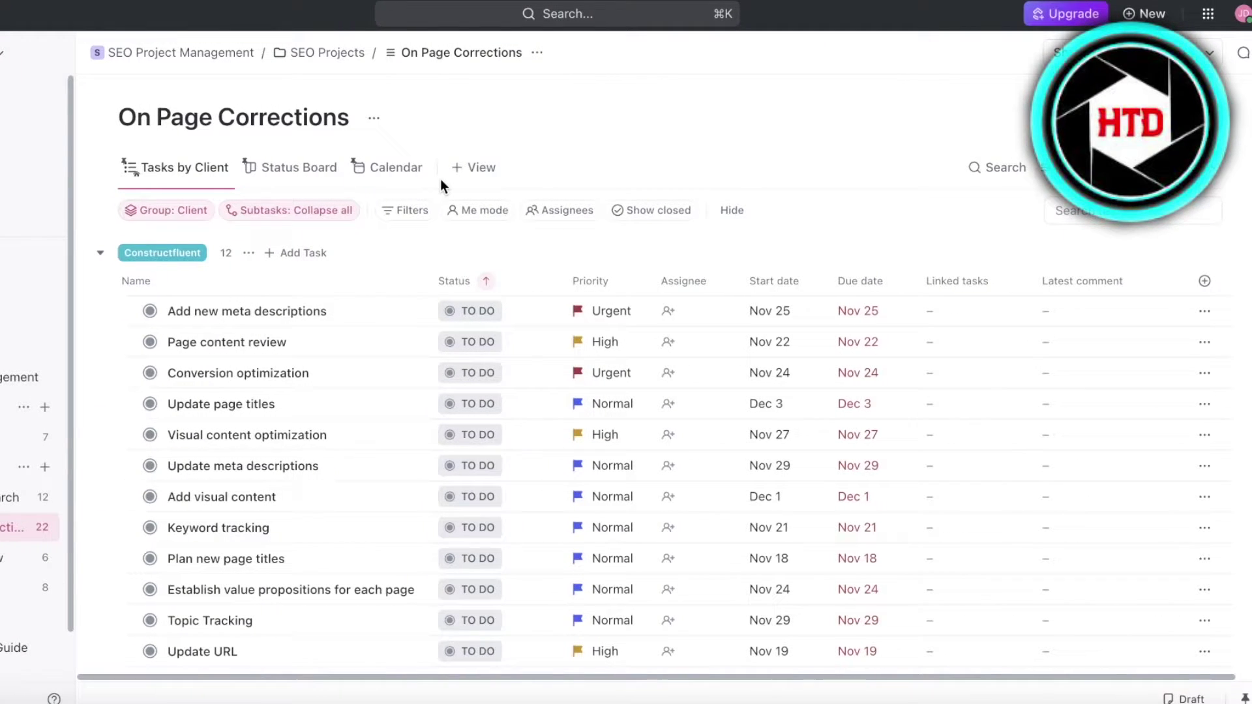
click(1245, 16)
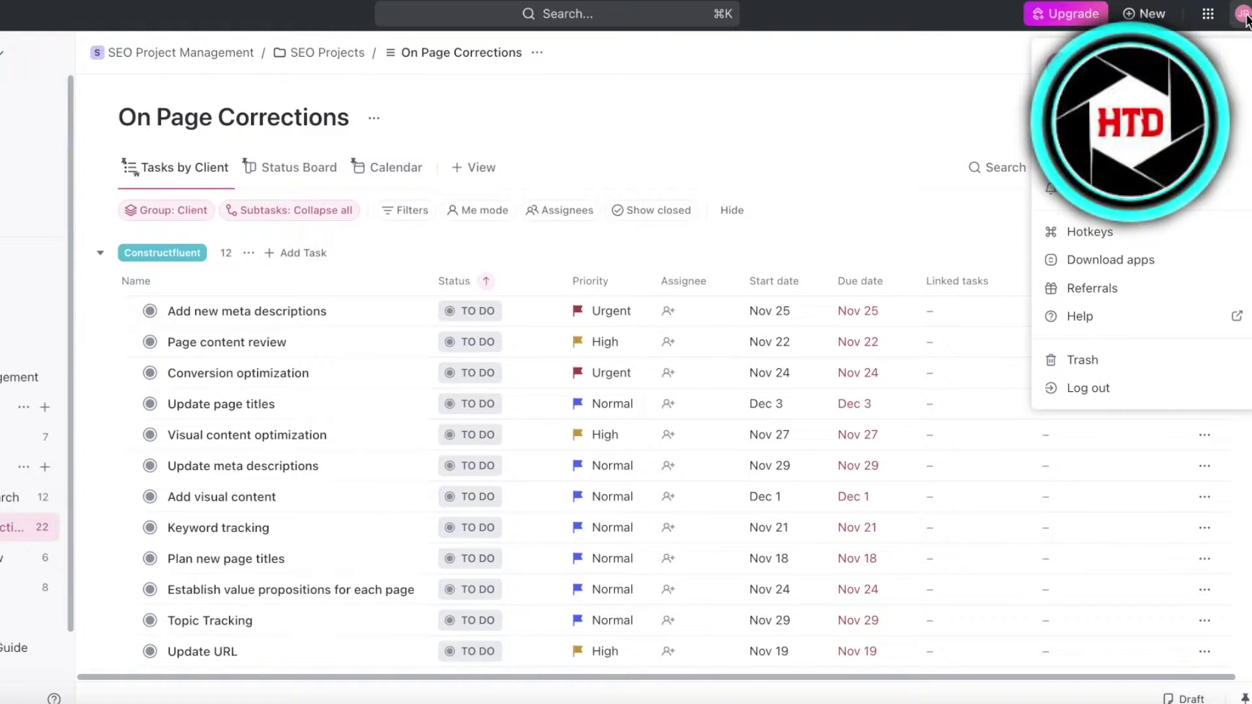
Go from My Settings to the workspace's ClickApps page
click(1234, 160)
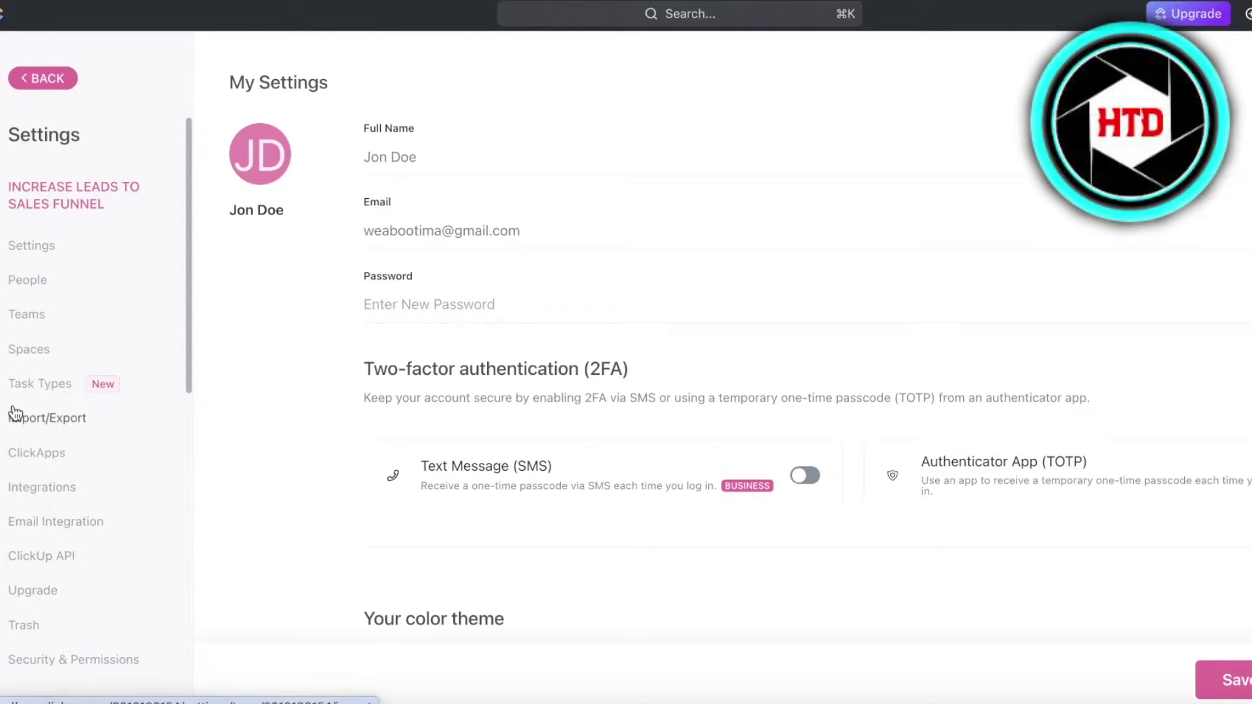
click(49, 460)
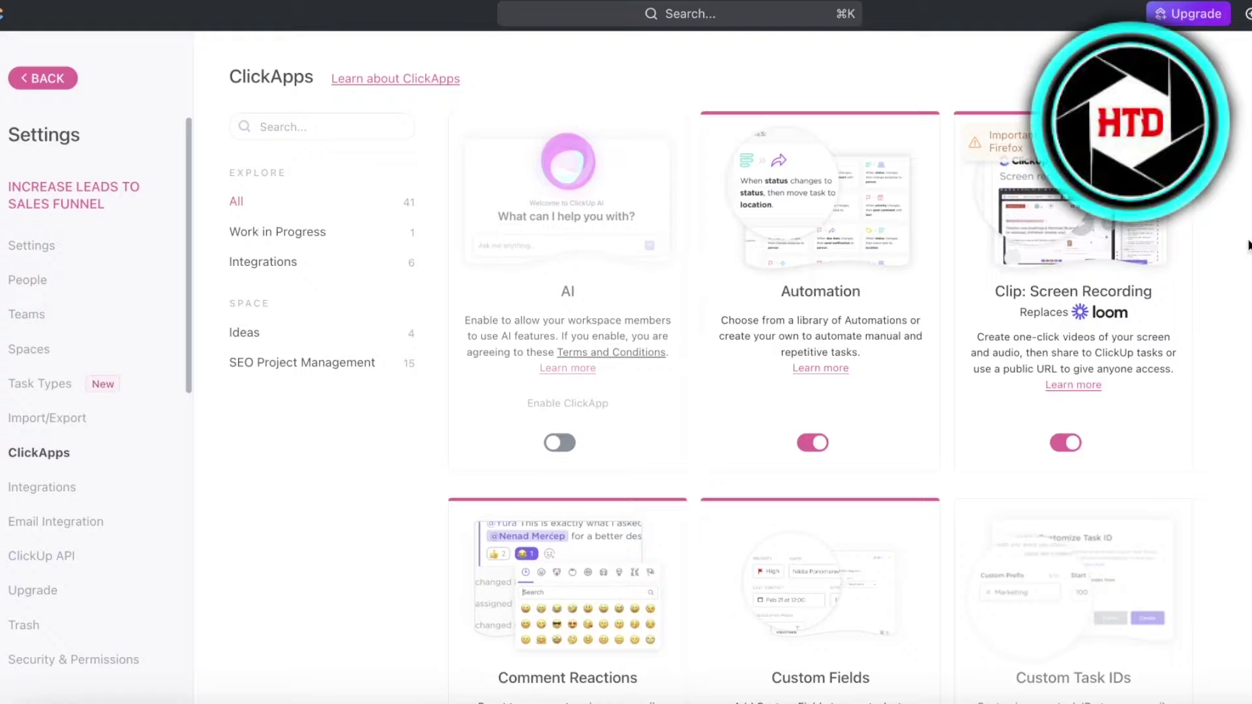
Turn on the Email ClickApp and check which Spaces it is enabled for
scroll(848, 221, down, 5)
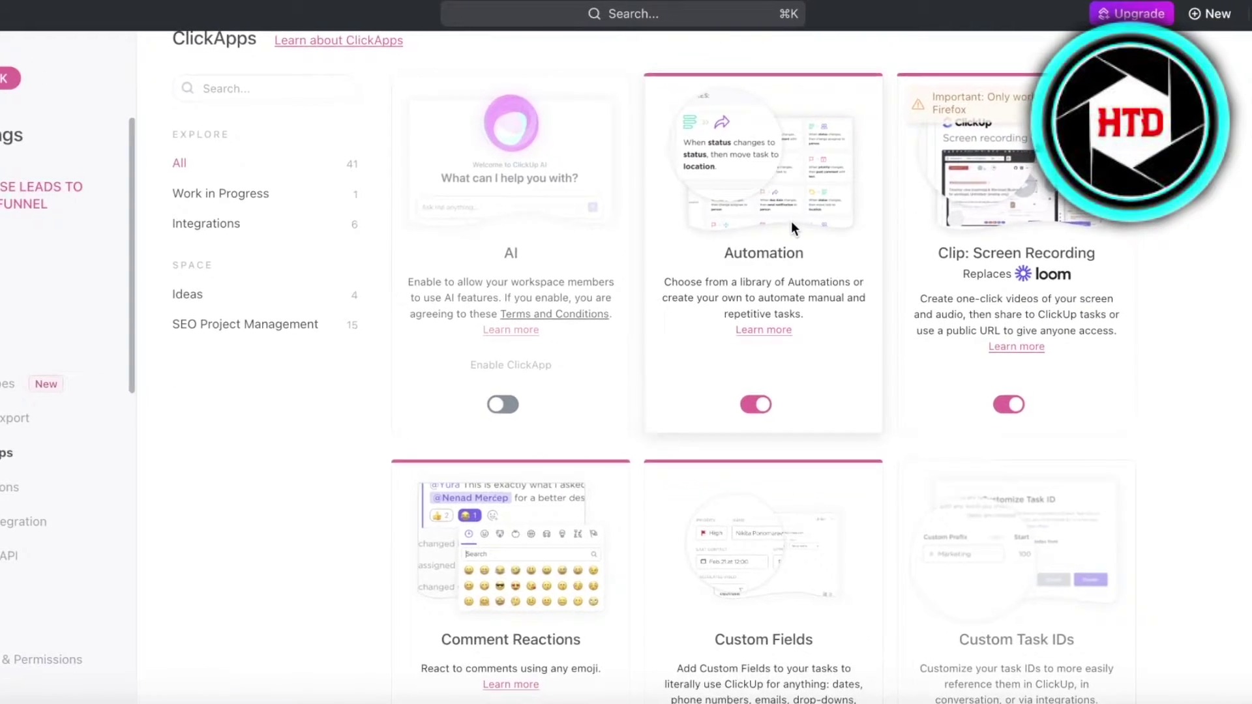
scroll(758, 221, down, 5)
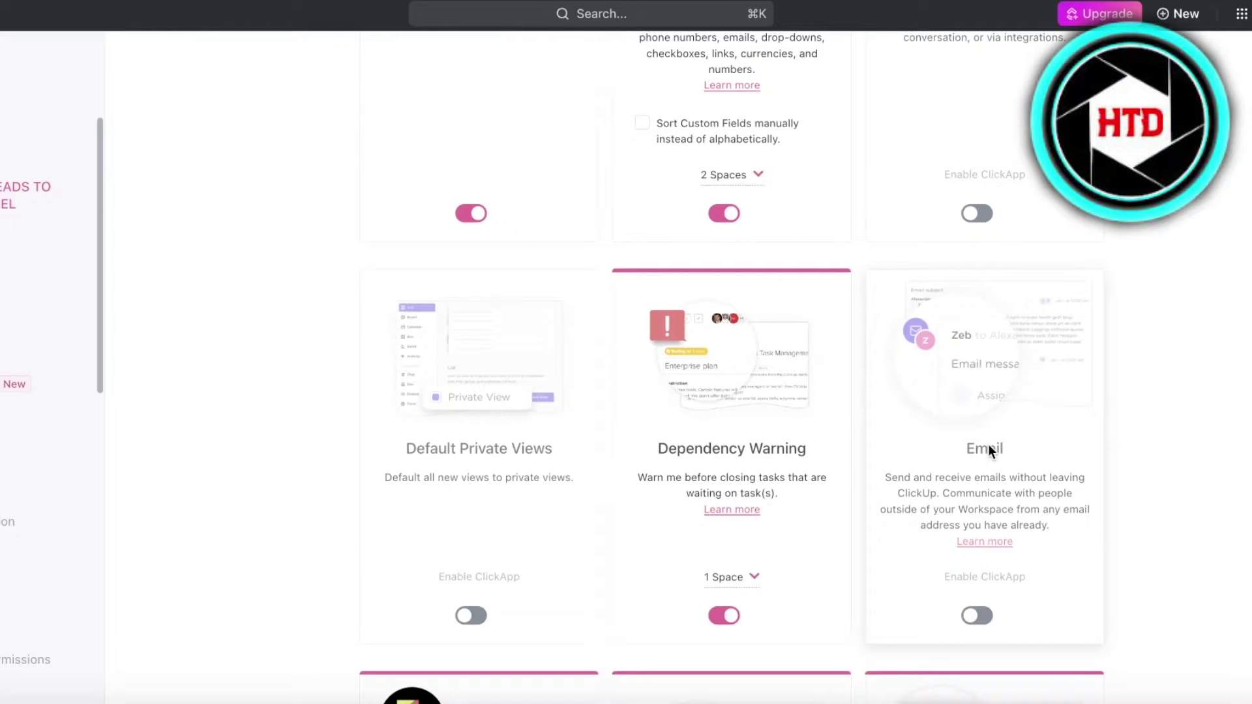
click(992, 613)
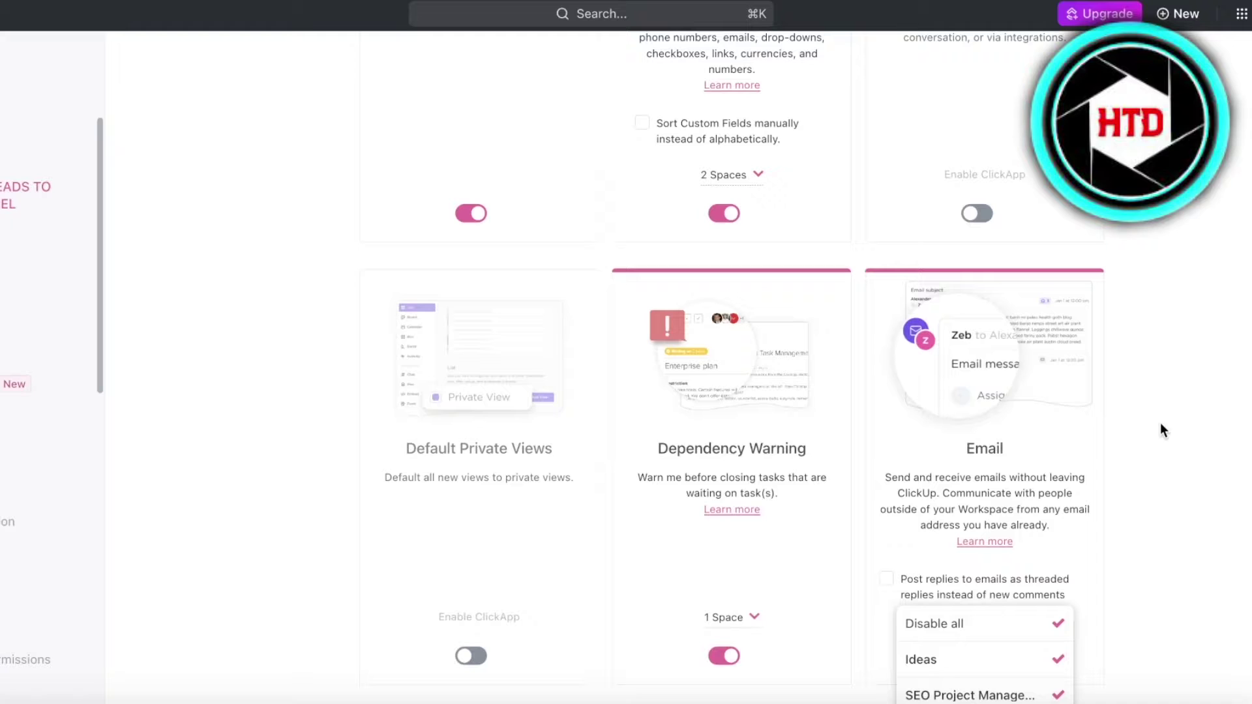
click(1170, 284)
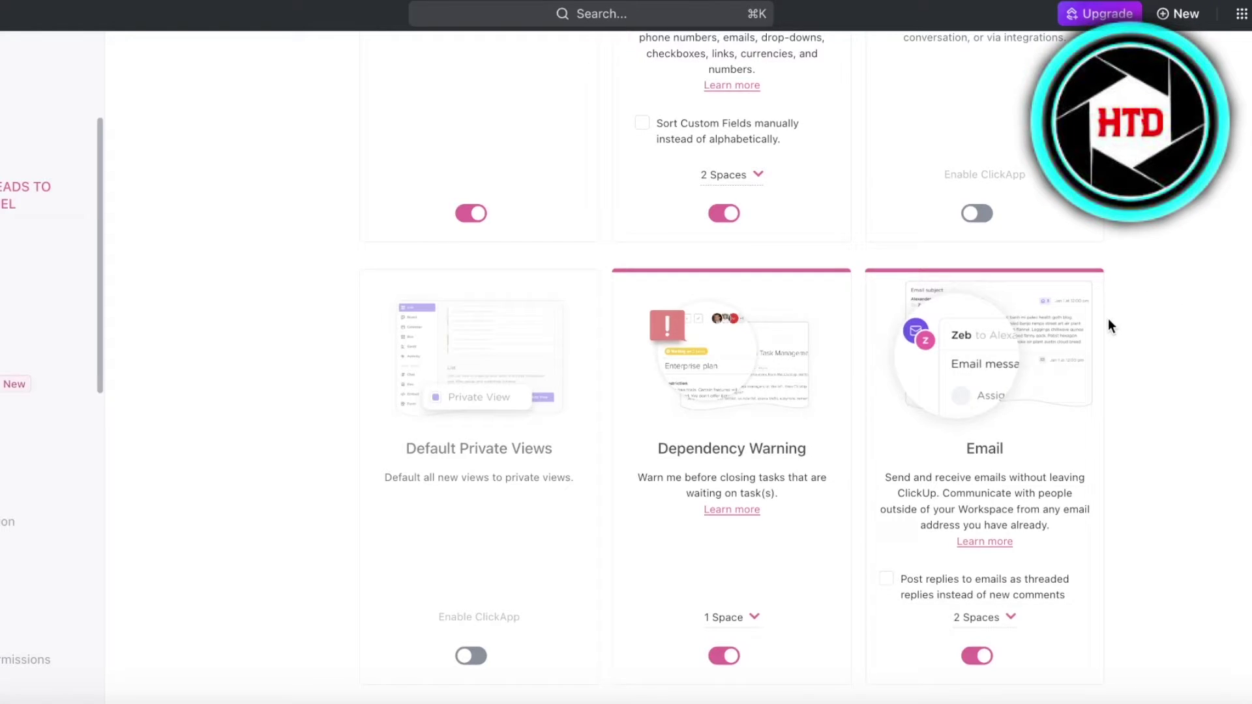
scroll(1108, 319, up, 9)
scroll(1176, 206, down, 6)
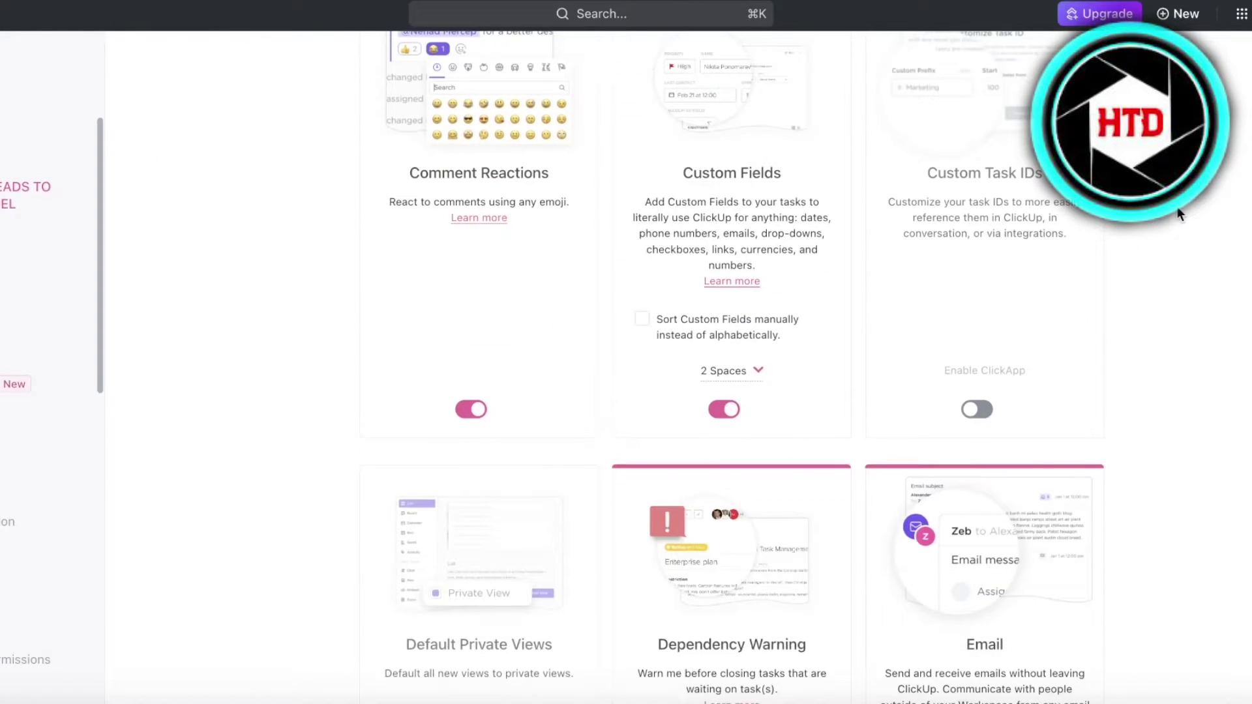
scroll(1167, 233, down, 15)
scroll(1167, 233, up, 6)
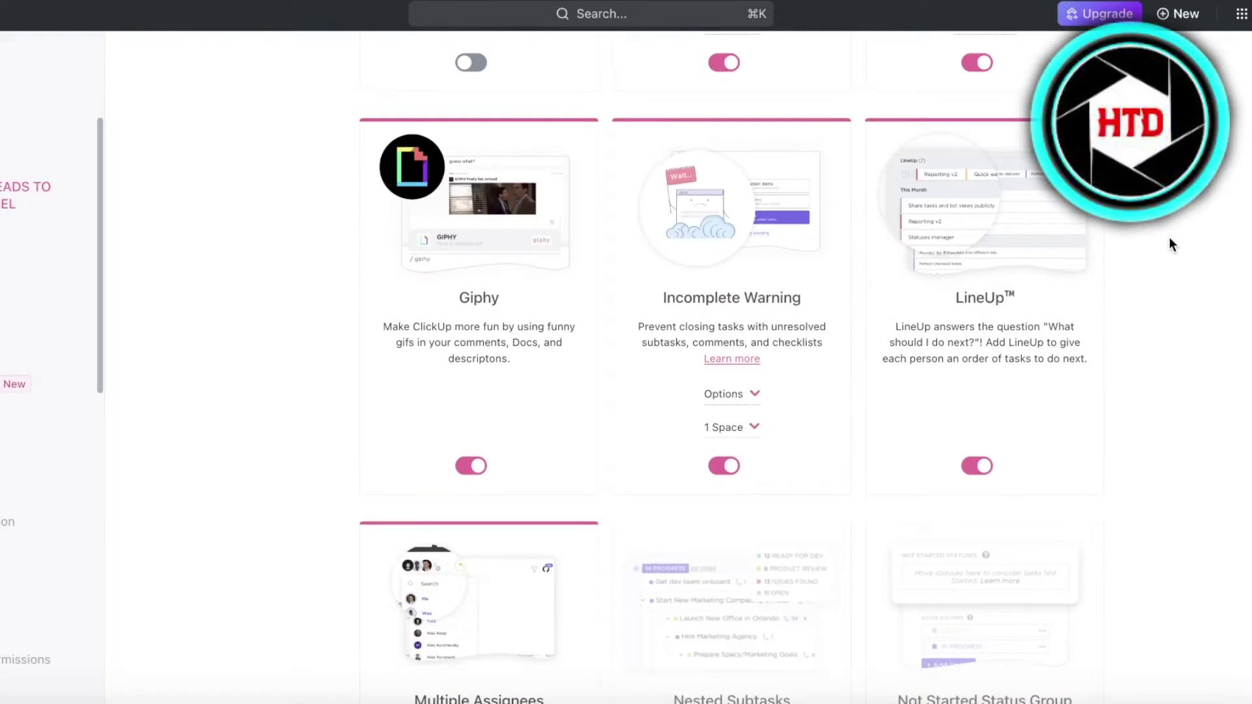
scroll(1170, 243, up, 7)
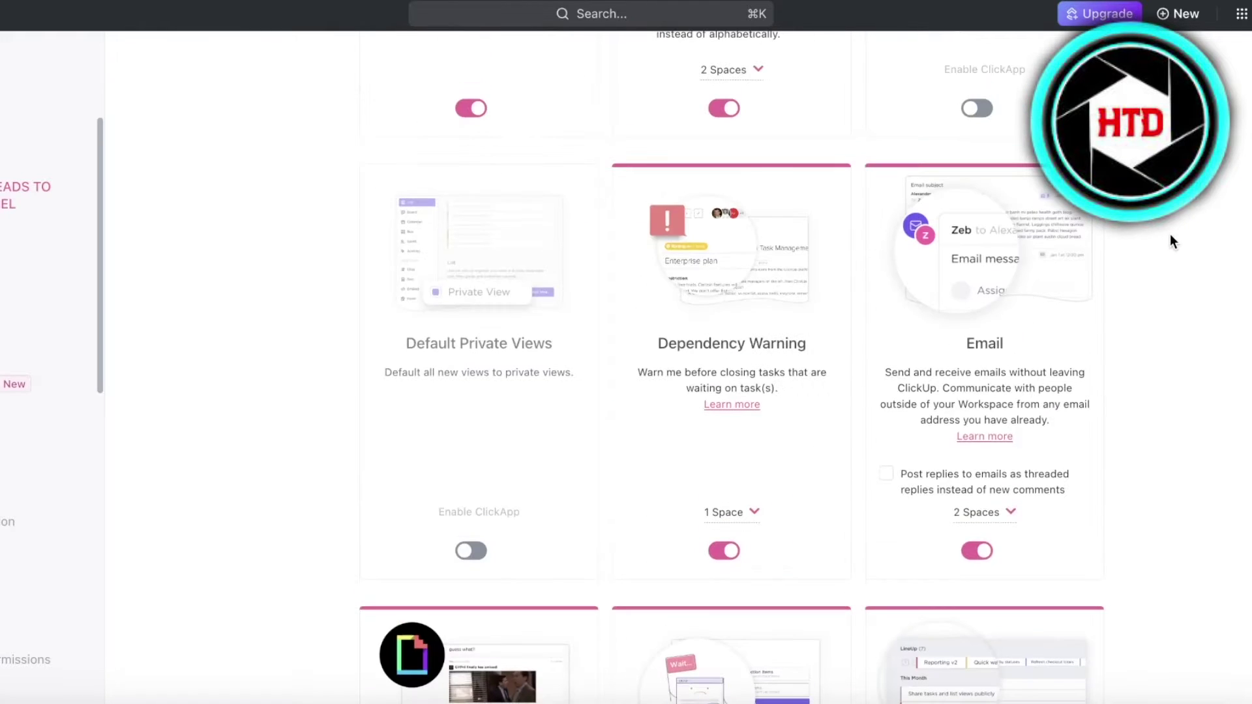
click(991, 510)
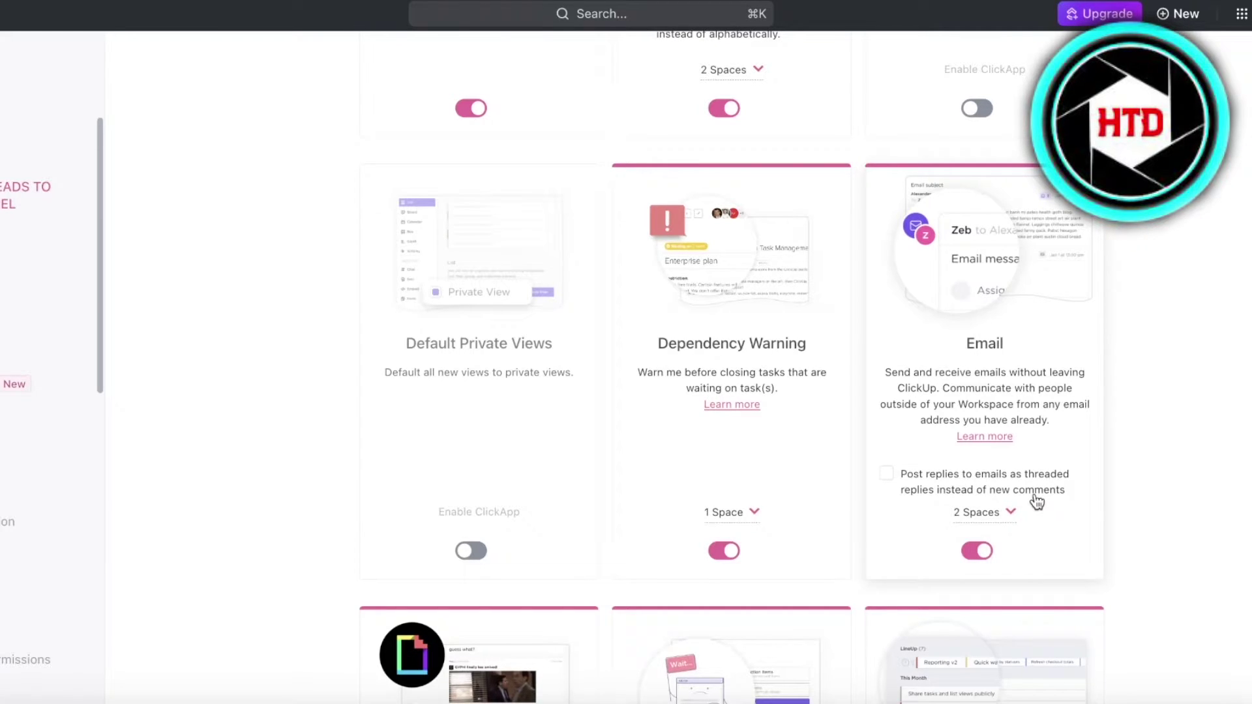
Post email replies as threaded replies and add the Ideas space to Email
click(892, 478)
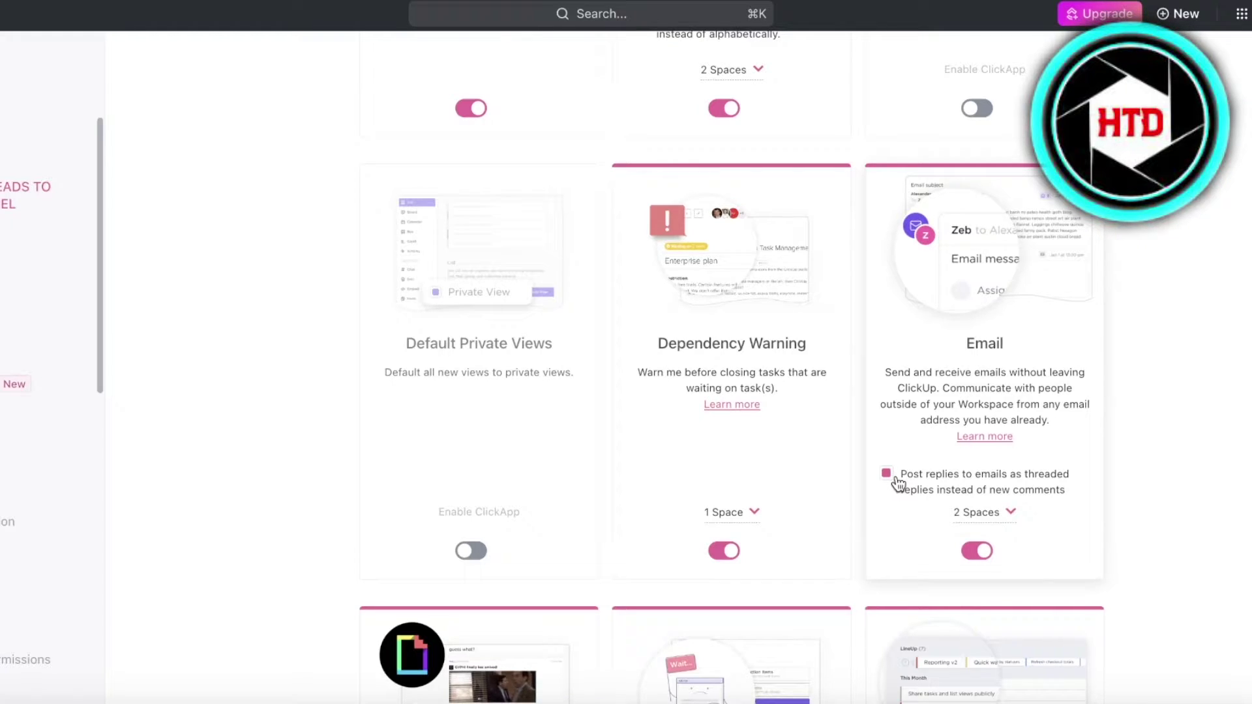
click(983, 509)
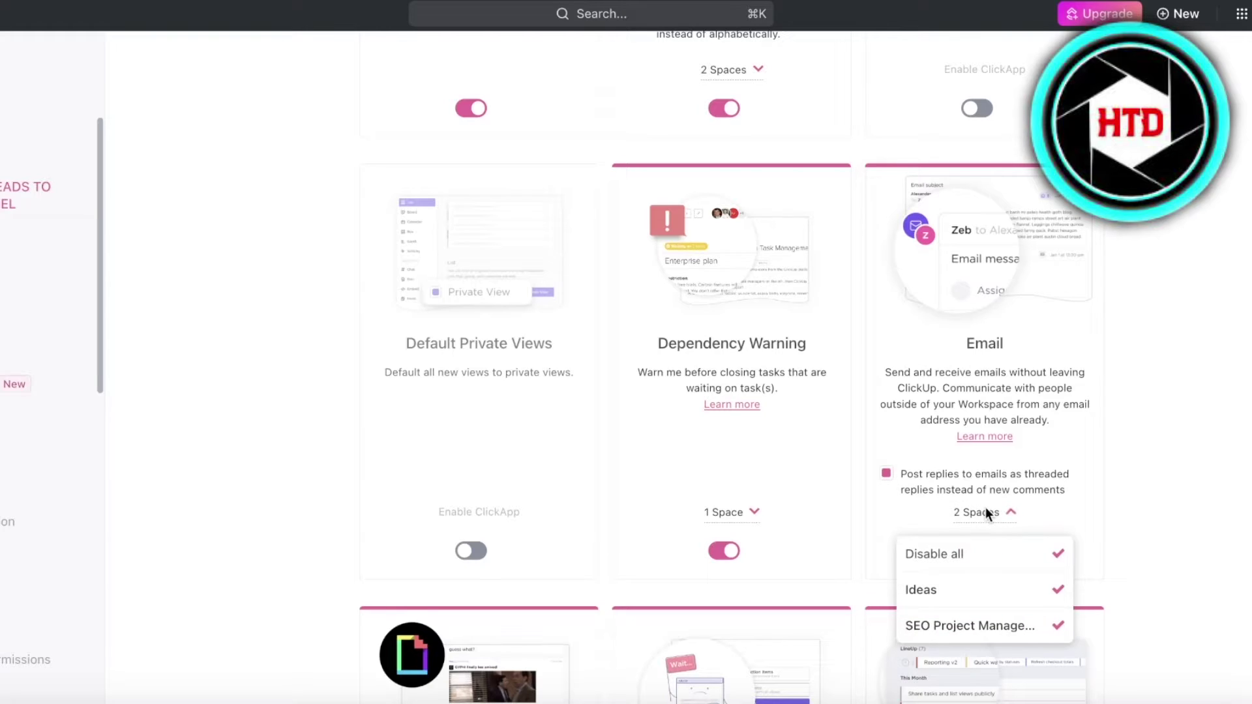
click(1054, 587)
click(1145, 408)
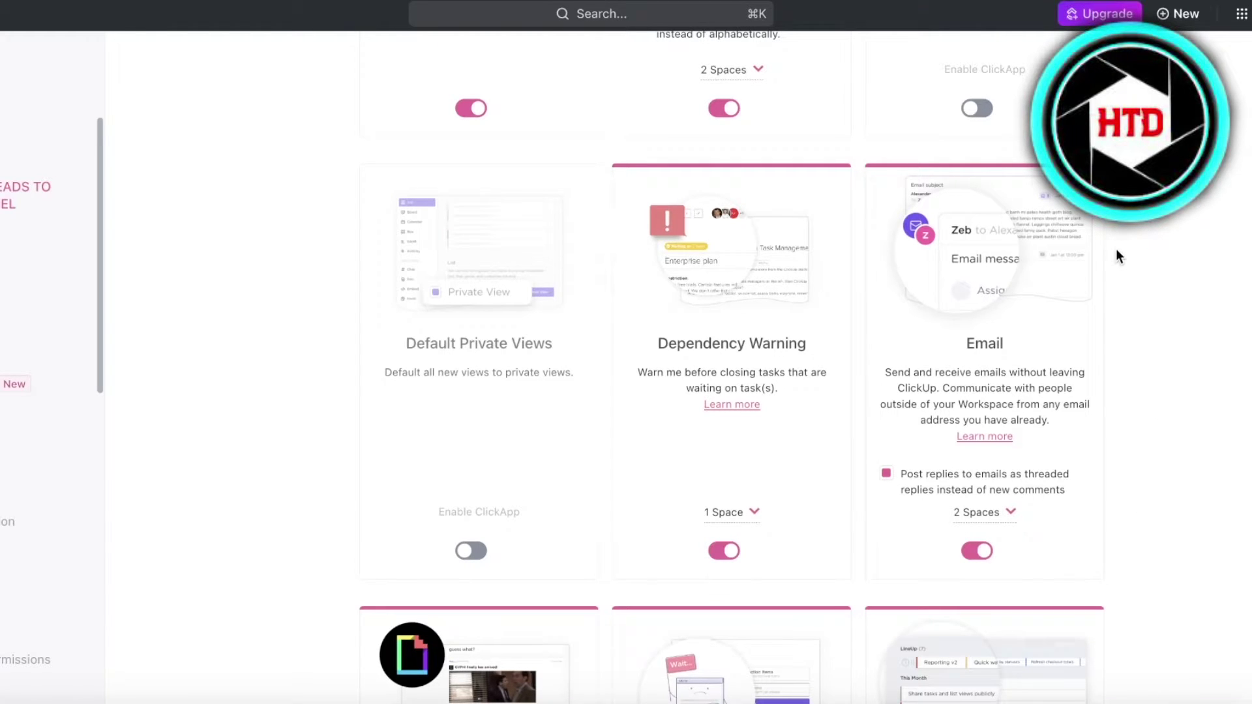
Open the Find affiliate keywords at scale task in Keyword Research and switch its comment box to email
scroll(782, 274, up, 10)
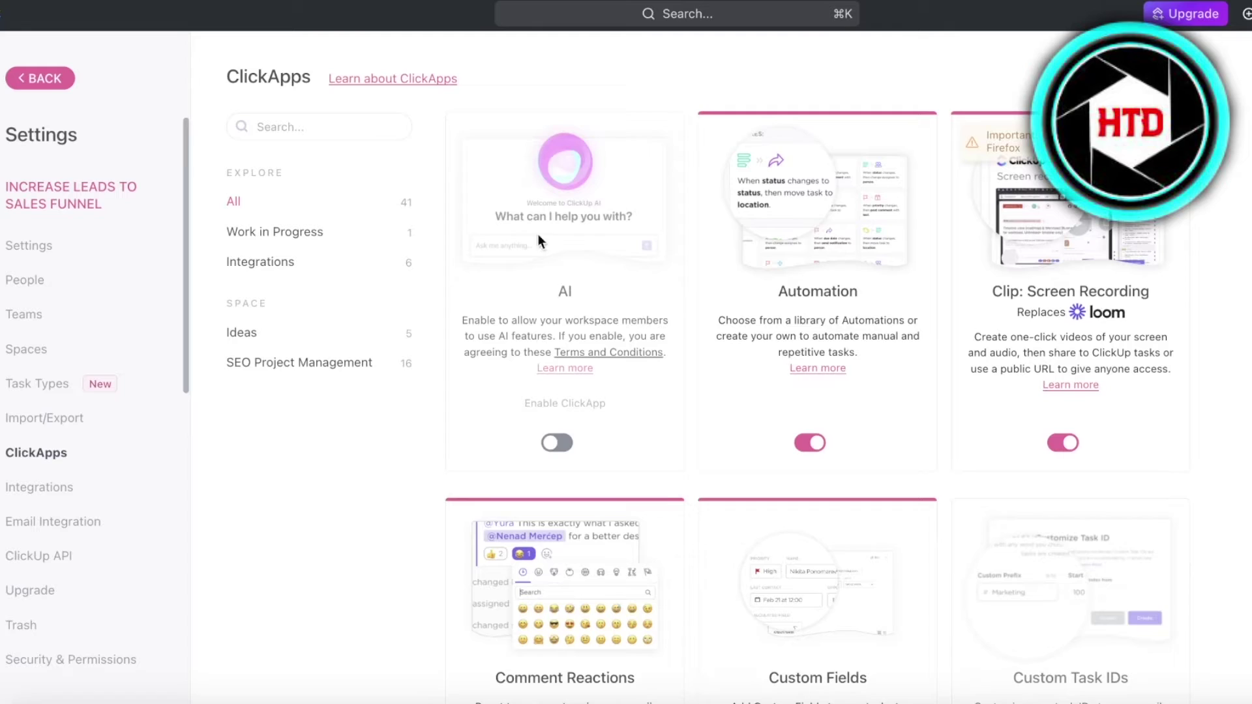
click(73, 82)
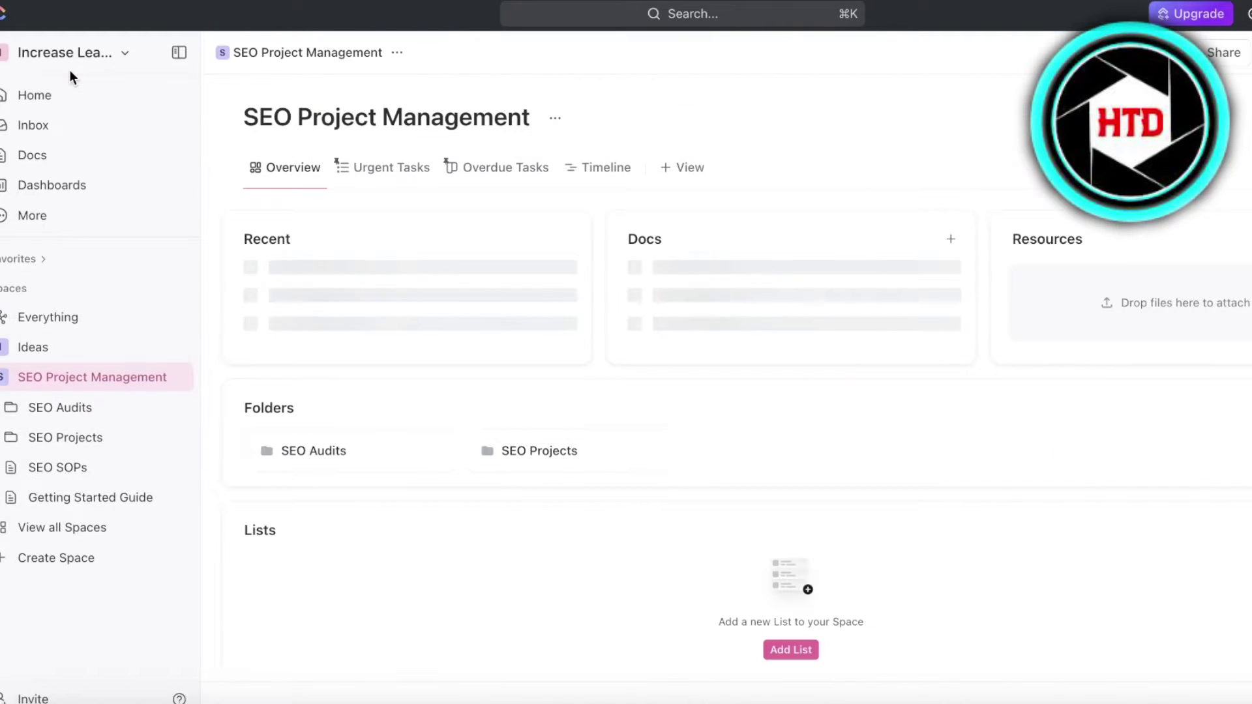
click(82, 432)
click(147, 473)
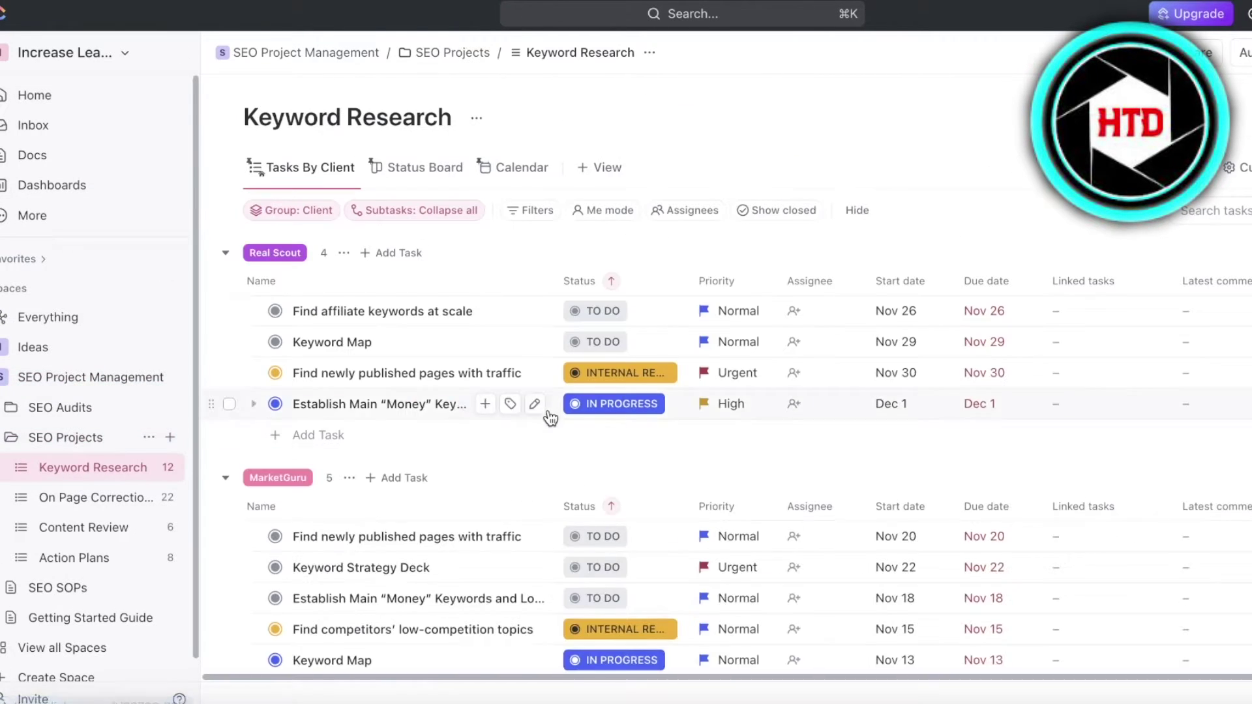
click(405, 309)
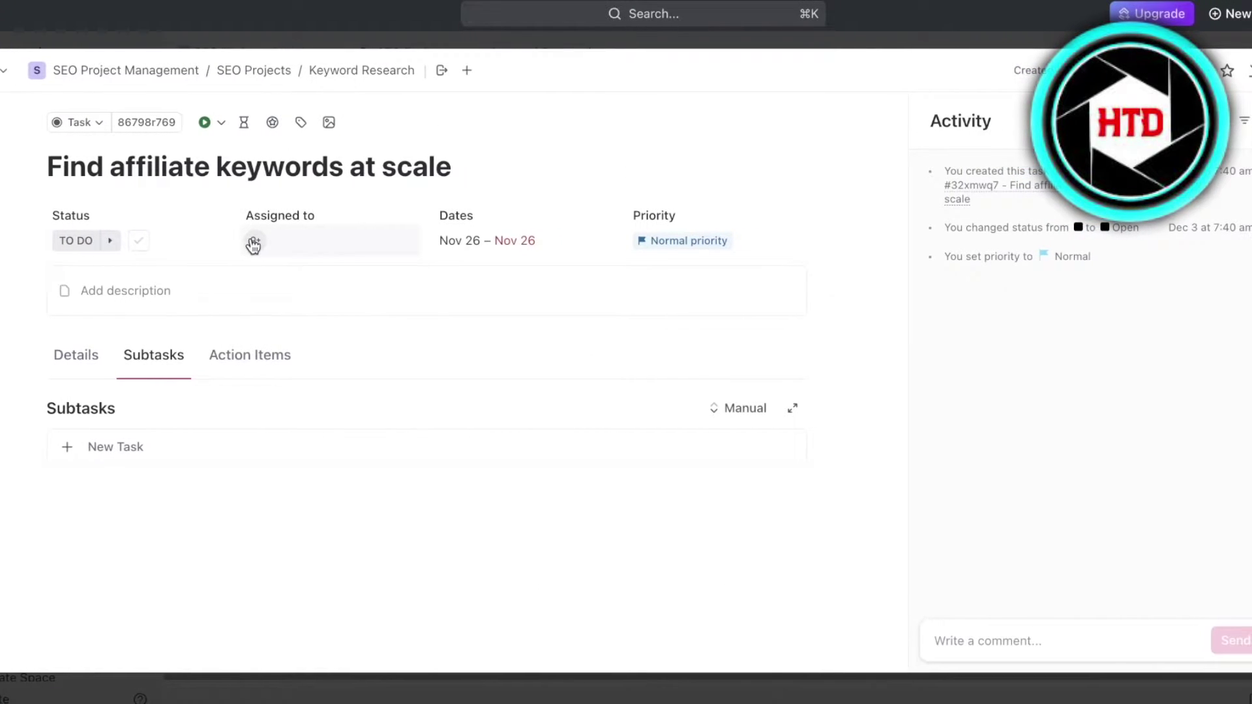
click(1077, 642)
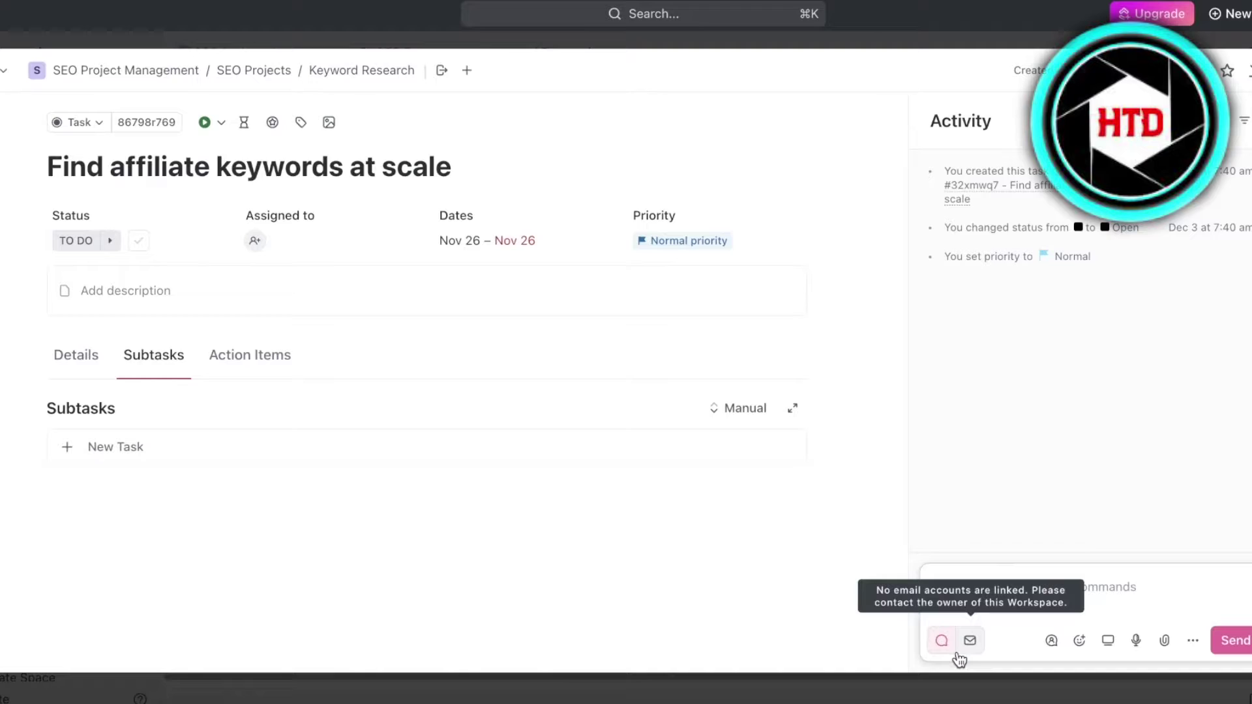
click(970, 644)
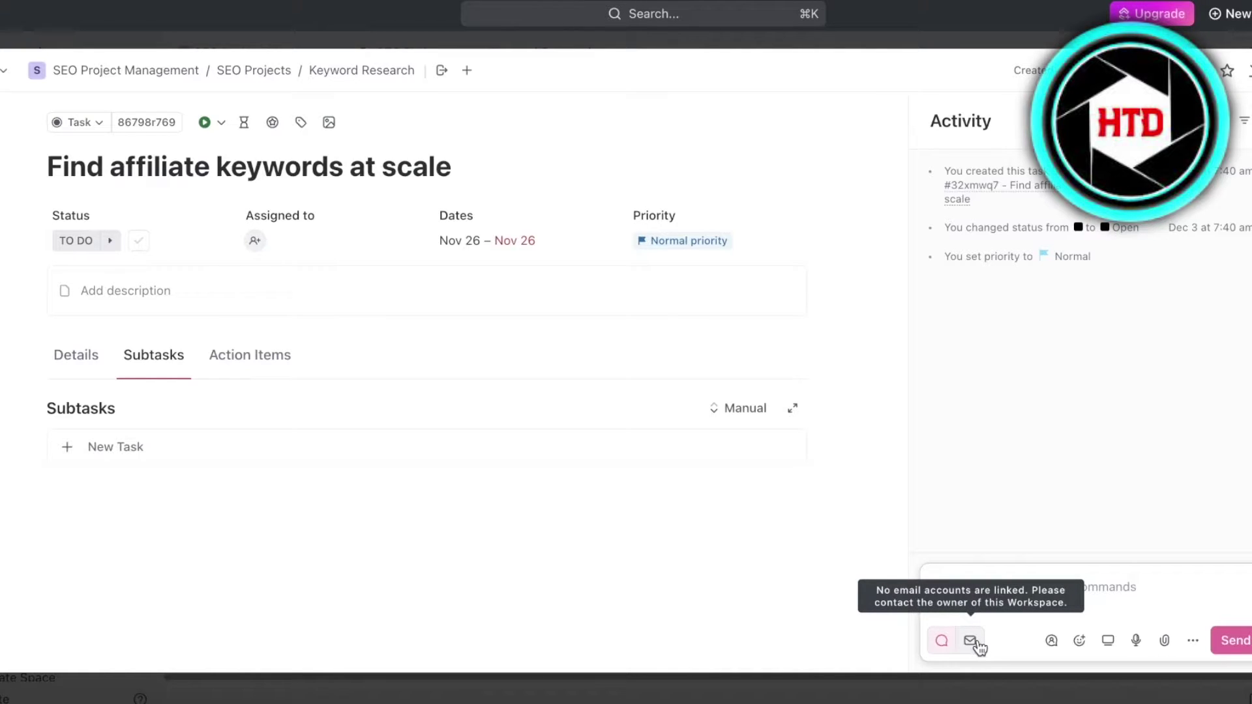
Link a Google account via Sign in with Google and allow ClickUp access to Gmail
click(949, 643)
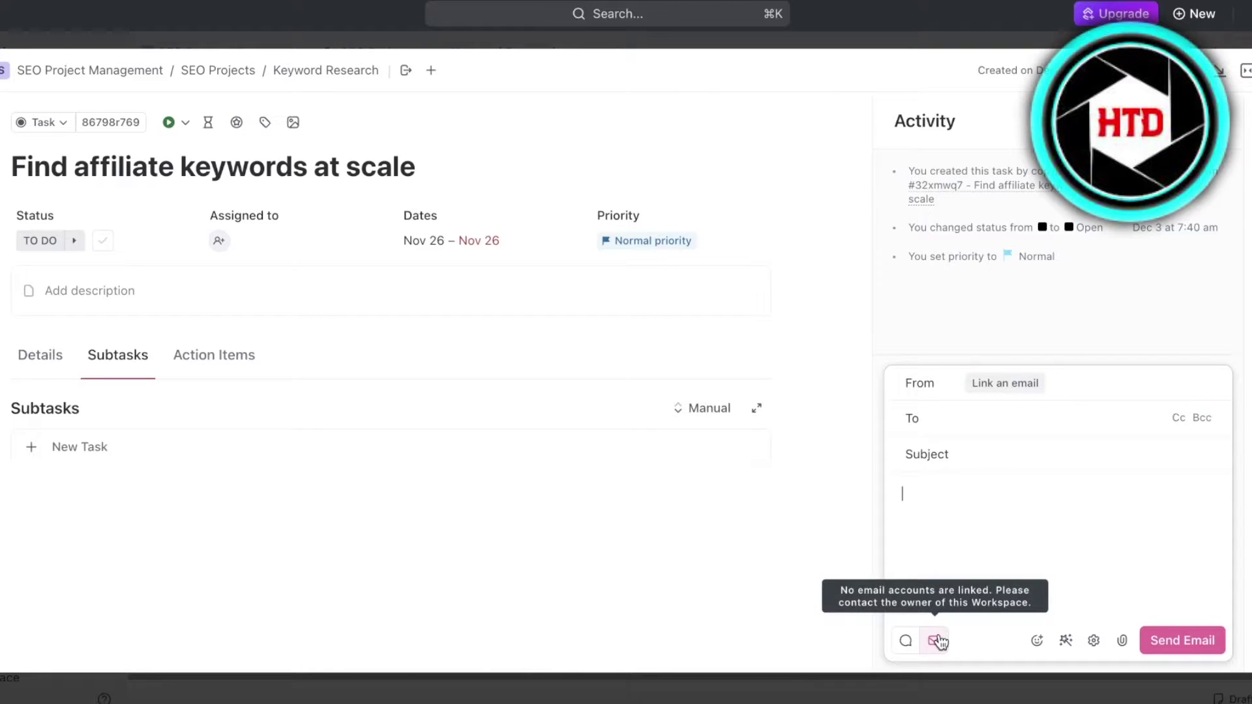
click(993, 385)
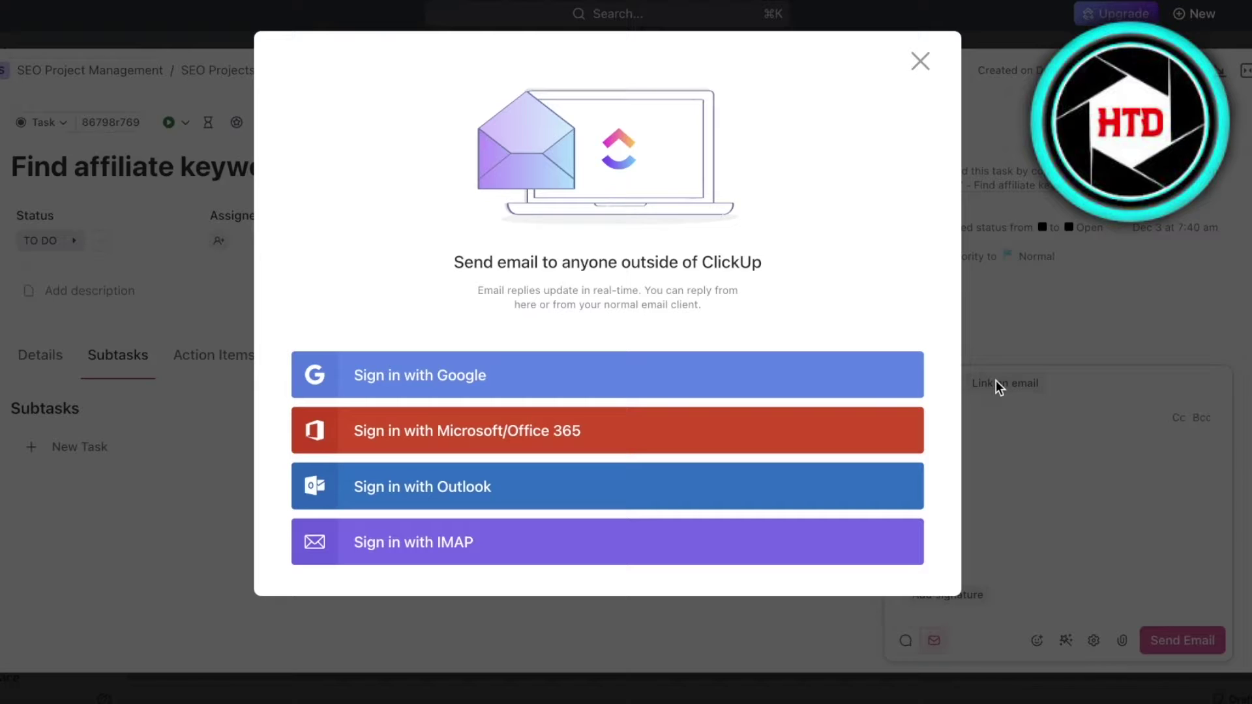
click(721, 378)
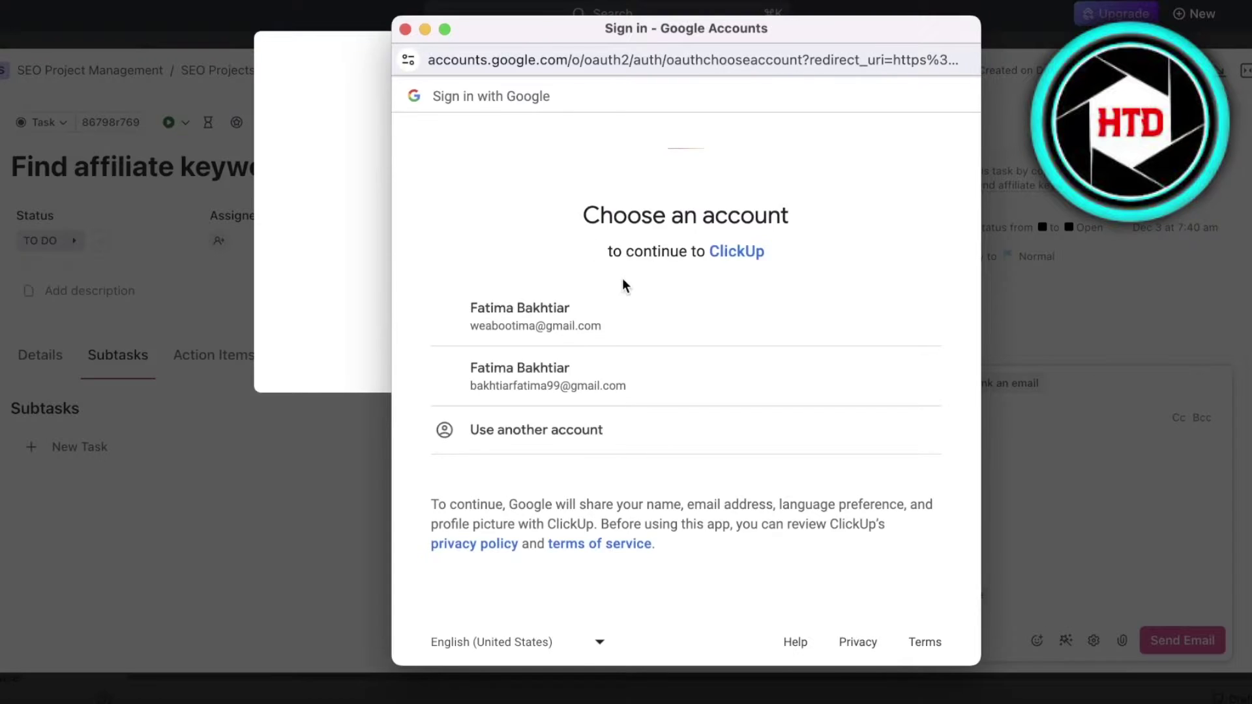
click(612, 336)
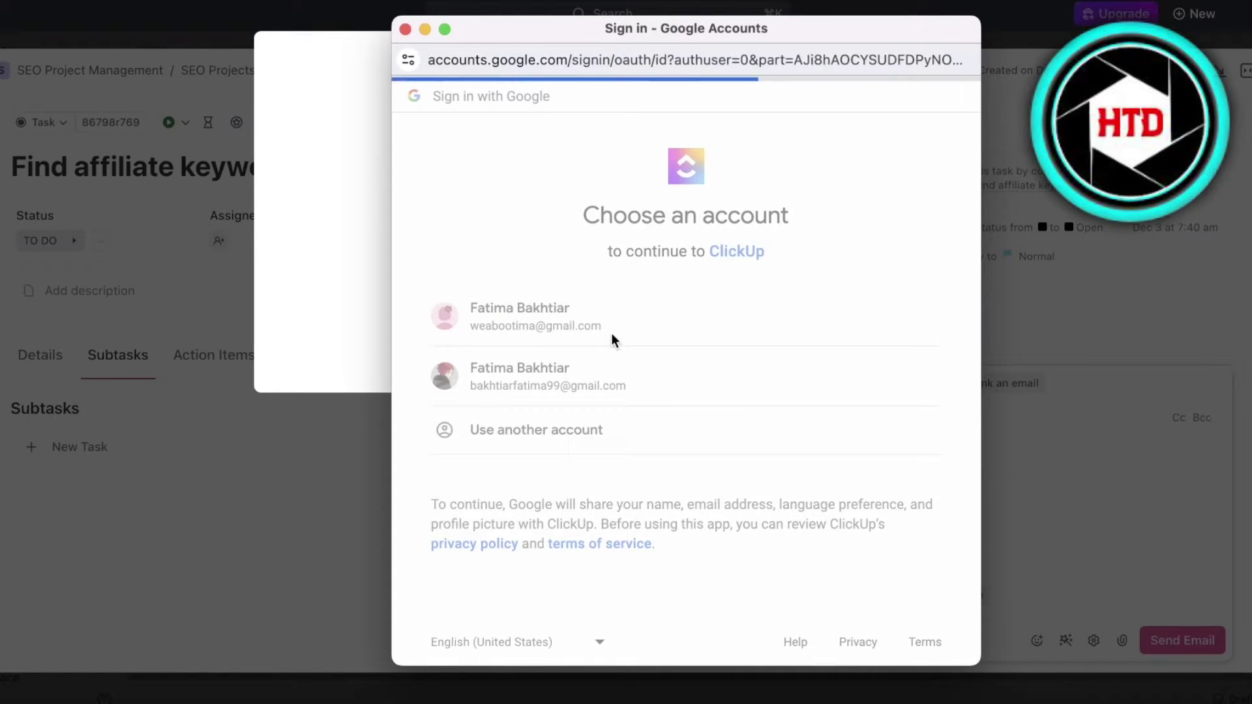
click(819, 432)
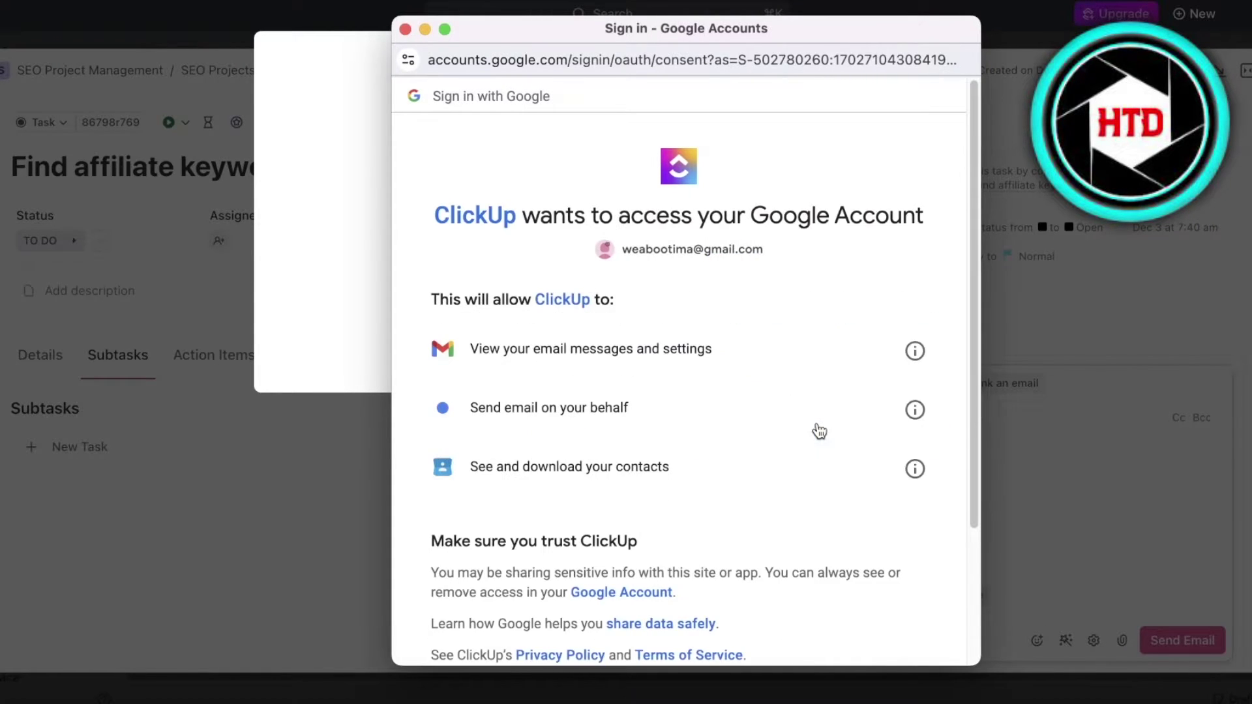
scroll(717, 427, down, 5)
click(884, 523)
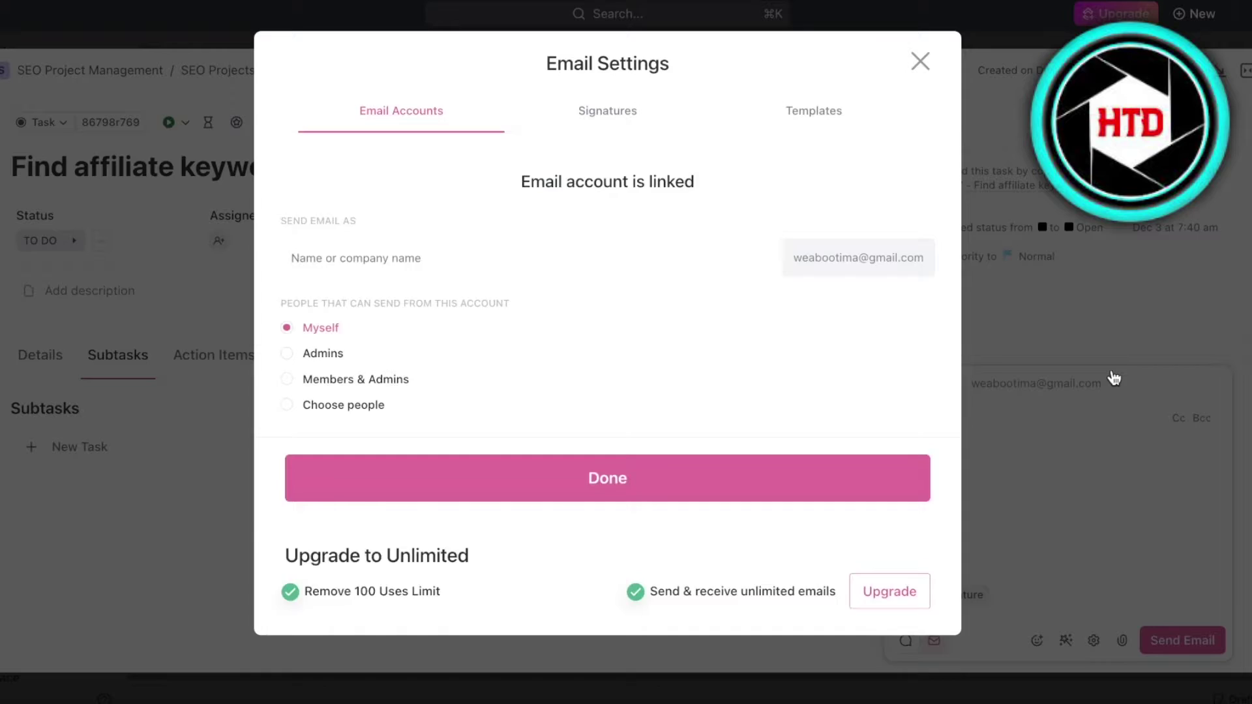
Enter the sender's display name in the Send Email As field
scroll(606, 146, down, 1)
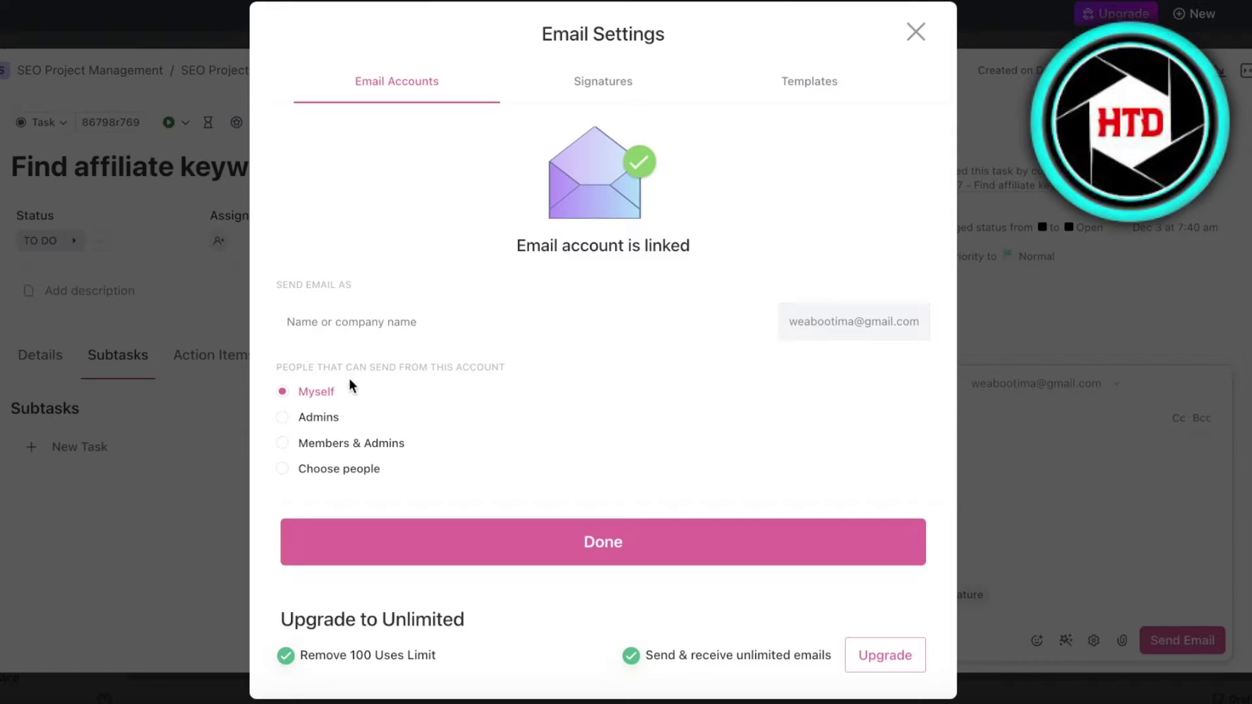
click(352, 321)
text(DUrde)
key(BackSpace)
key(BackSpace)
key(BackSpace)
key(BackSpace)
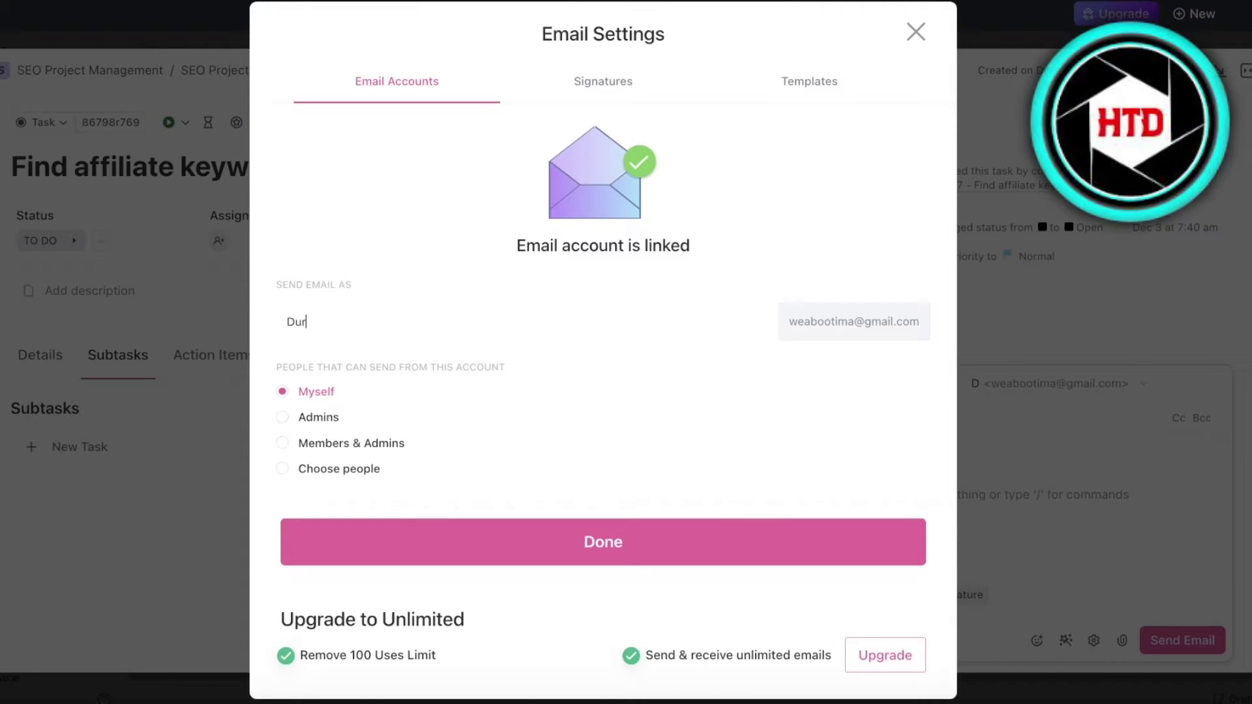
text(urden)
click(287, 323)
text(Janeat)
key(BackSpace)
key(BackSpace)
text(At)
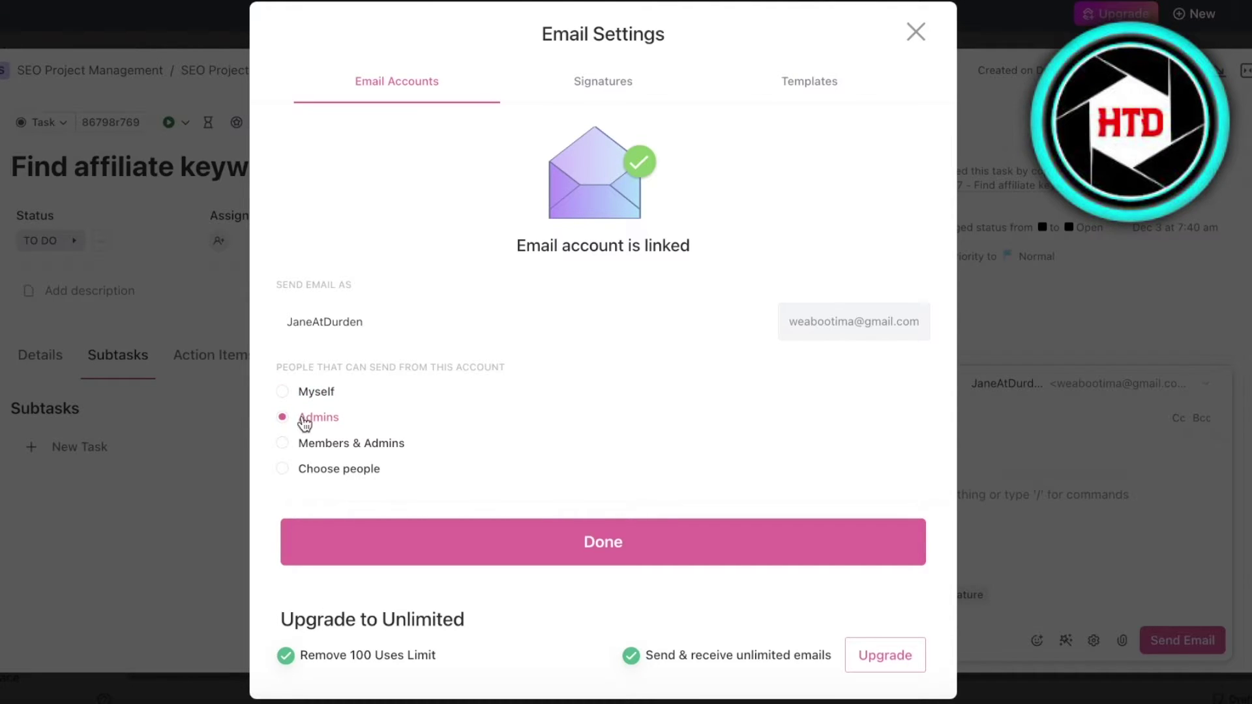
Try the sending permission options, keep Myself, and view the Signatures and Templates sections
click(299, 444)
click(290, 471)
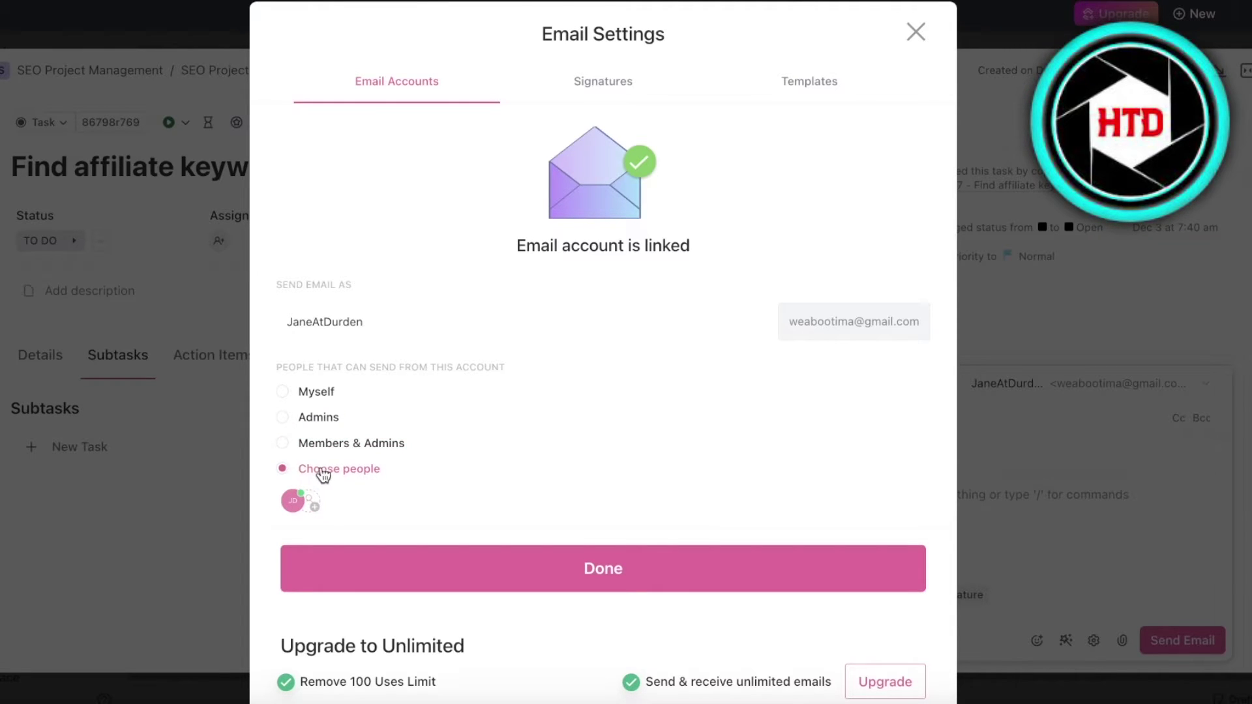
click(304, 395)
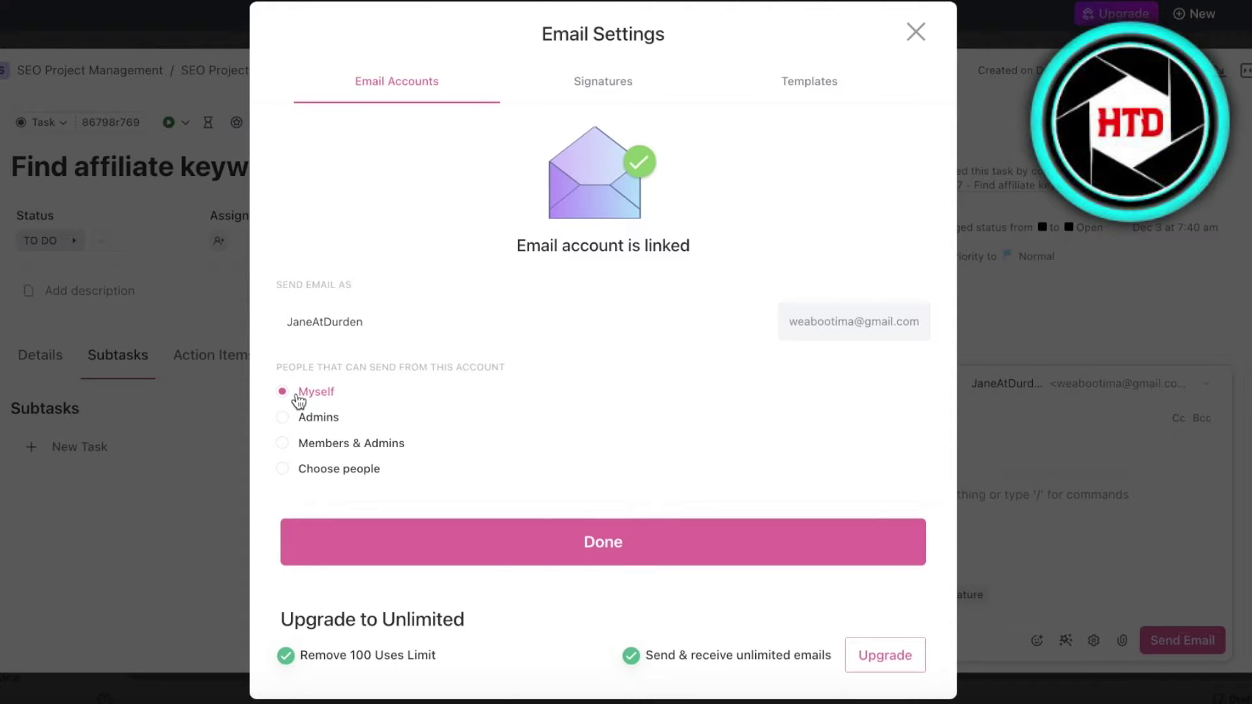
click(585, 79)
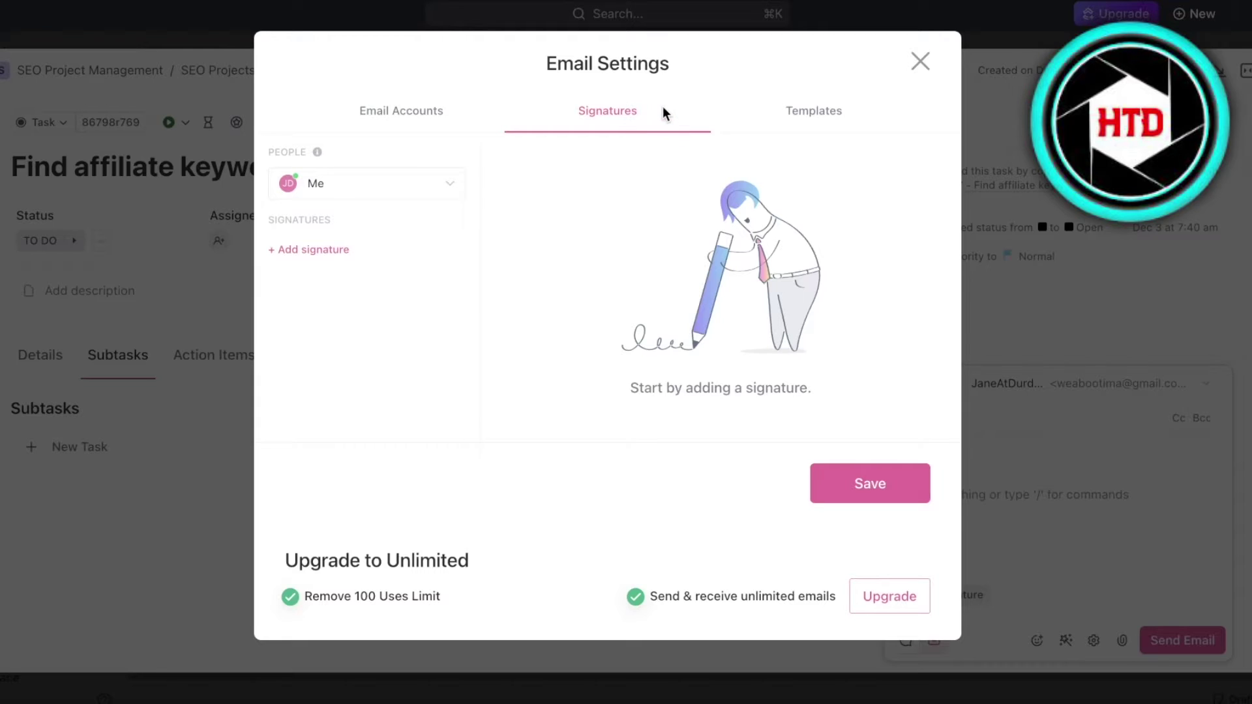
click(823, 115)
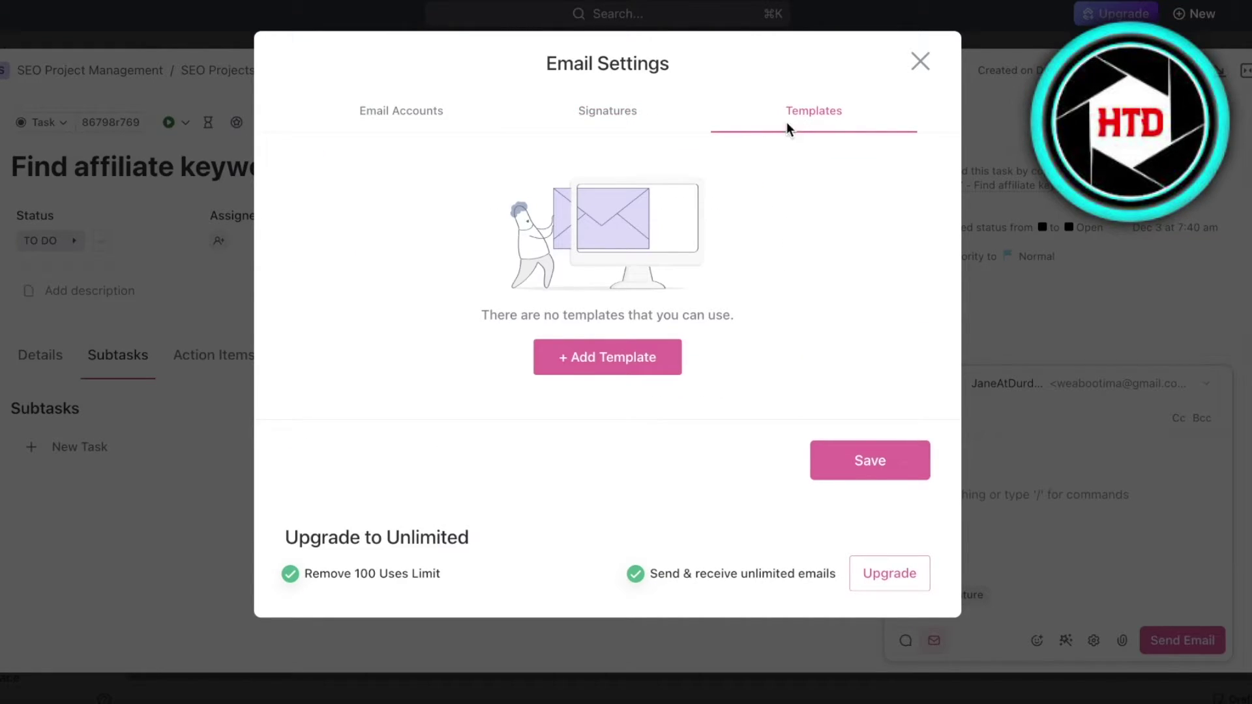
Save the email settings and add the suggested Gmail address as the recipient
click(866, 462)
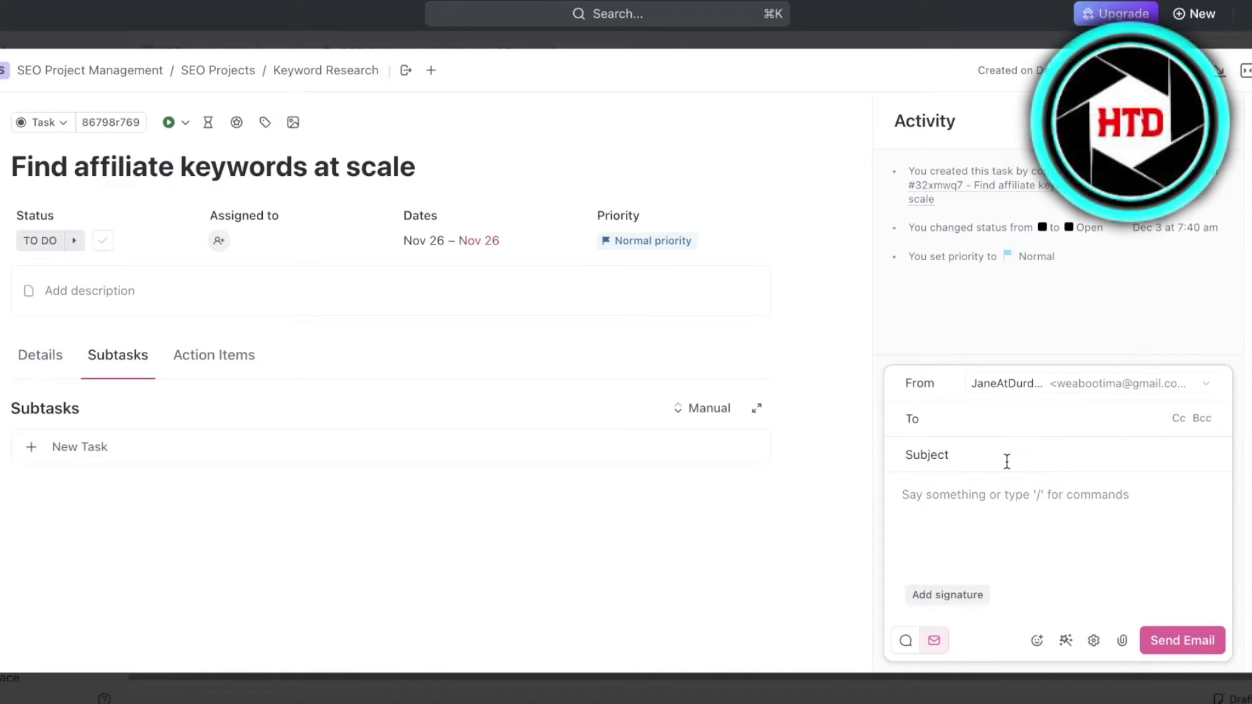
click(1014, 420)
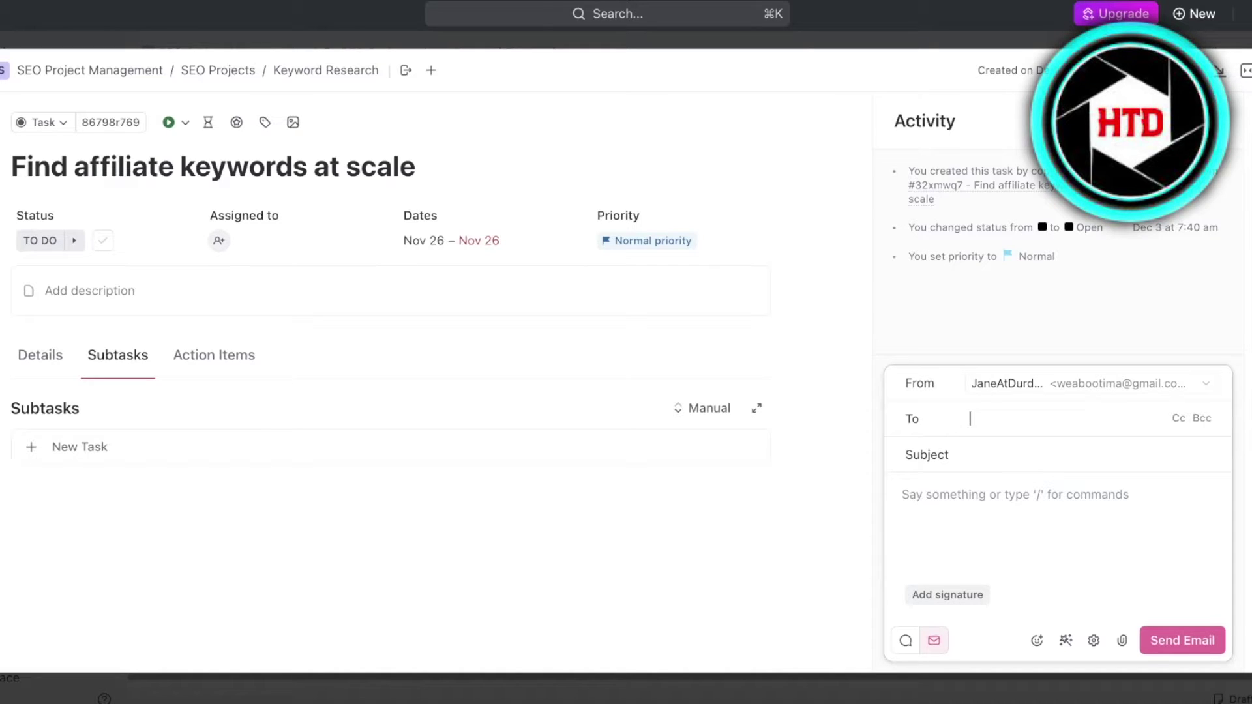
text(G)
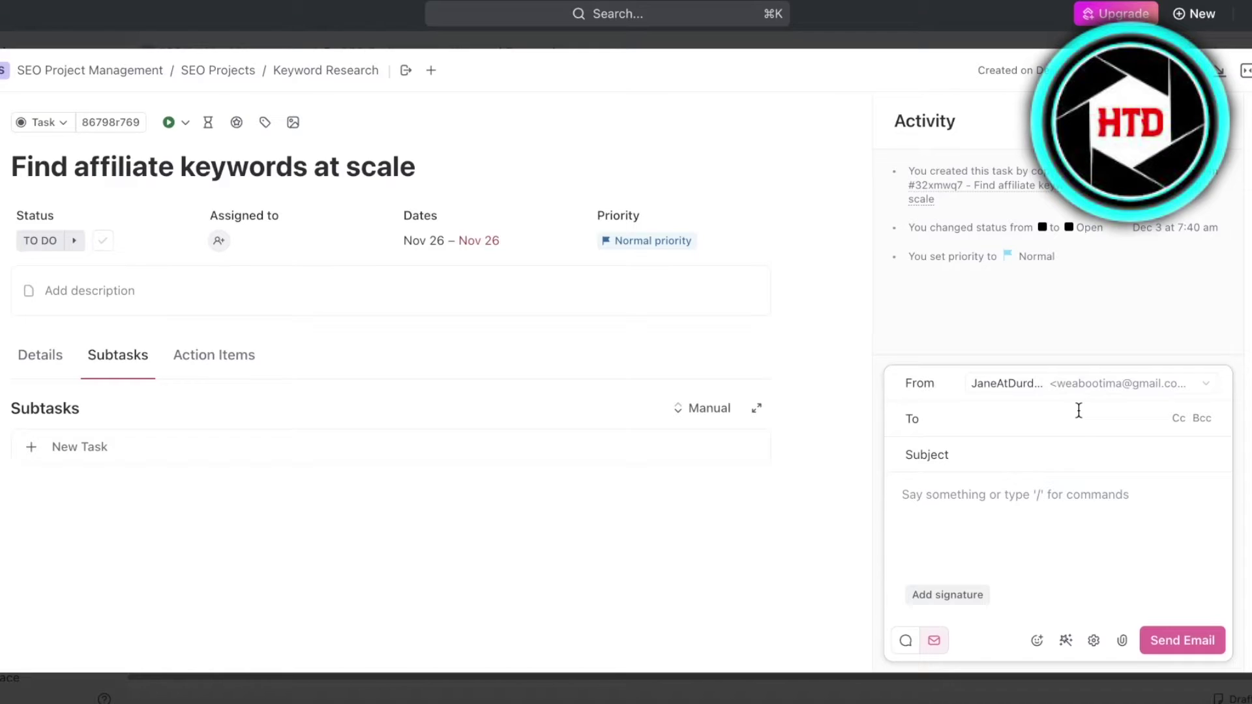
text(b)
key(BackSpace)
text(we)
click(1058, 449)
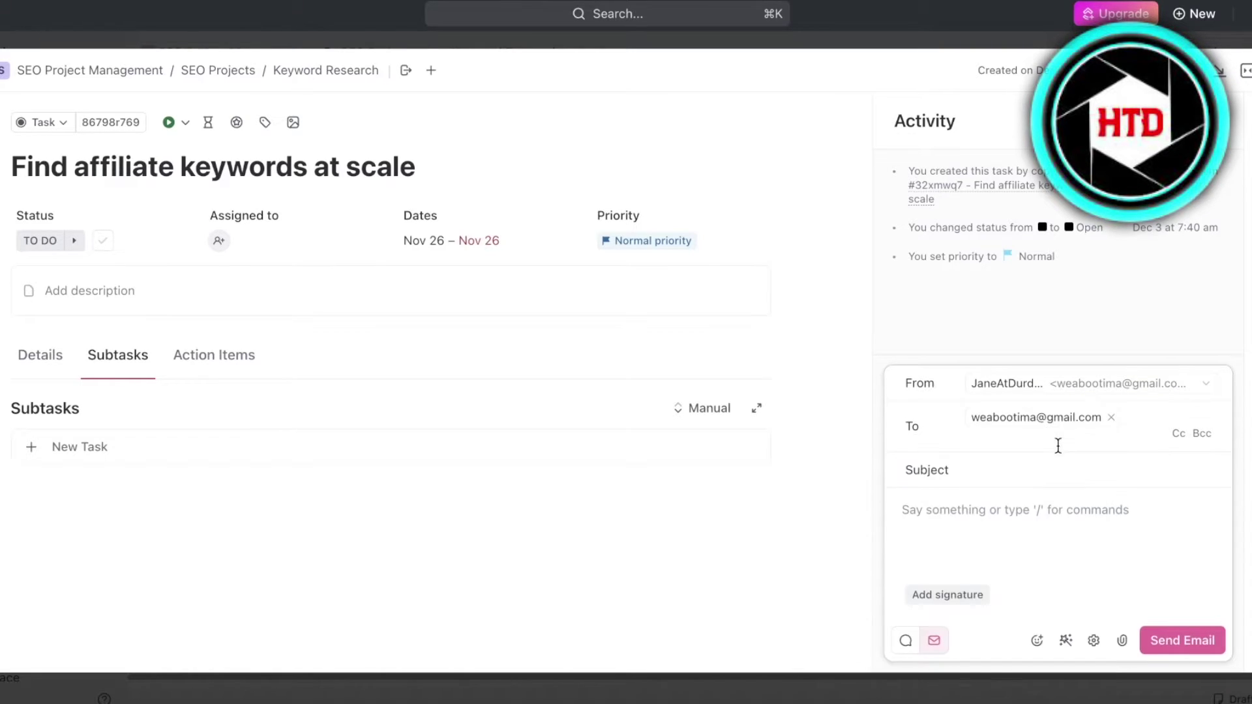
Enter the subject 'Inaccurate Work' and bring up the body's slash commands
key(Tab)
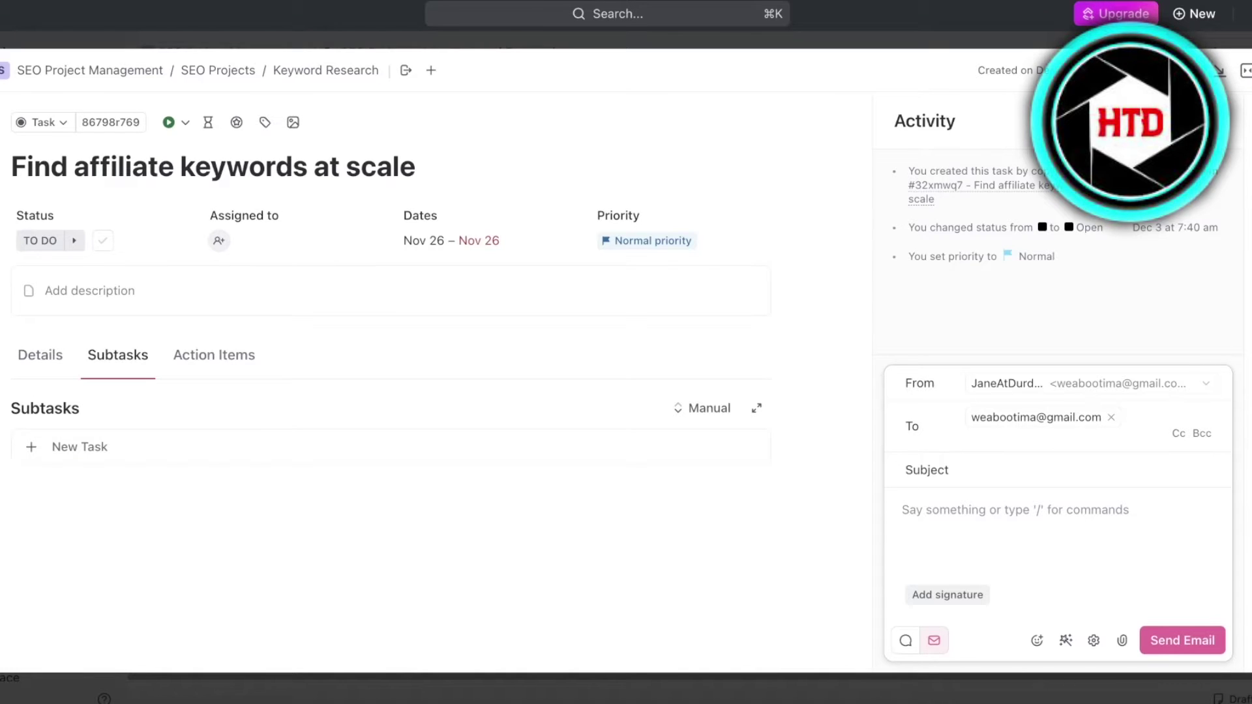
text(Inn)
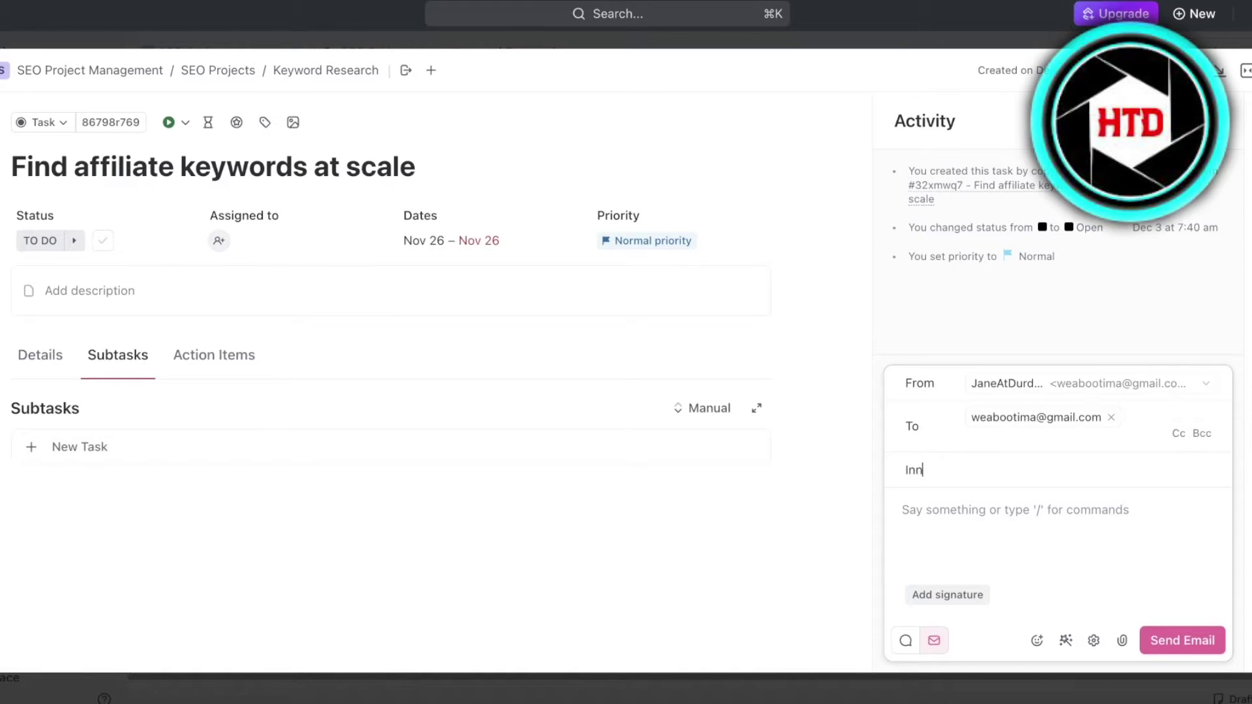
key(BackSpace)
key(BackSpace)
text(naccurate Work)
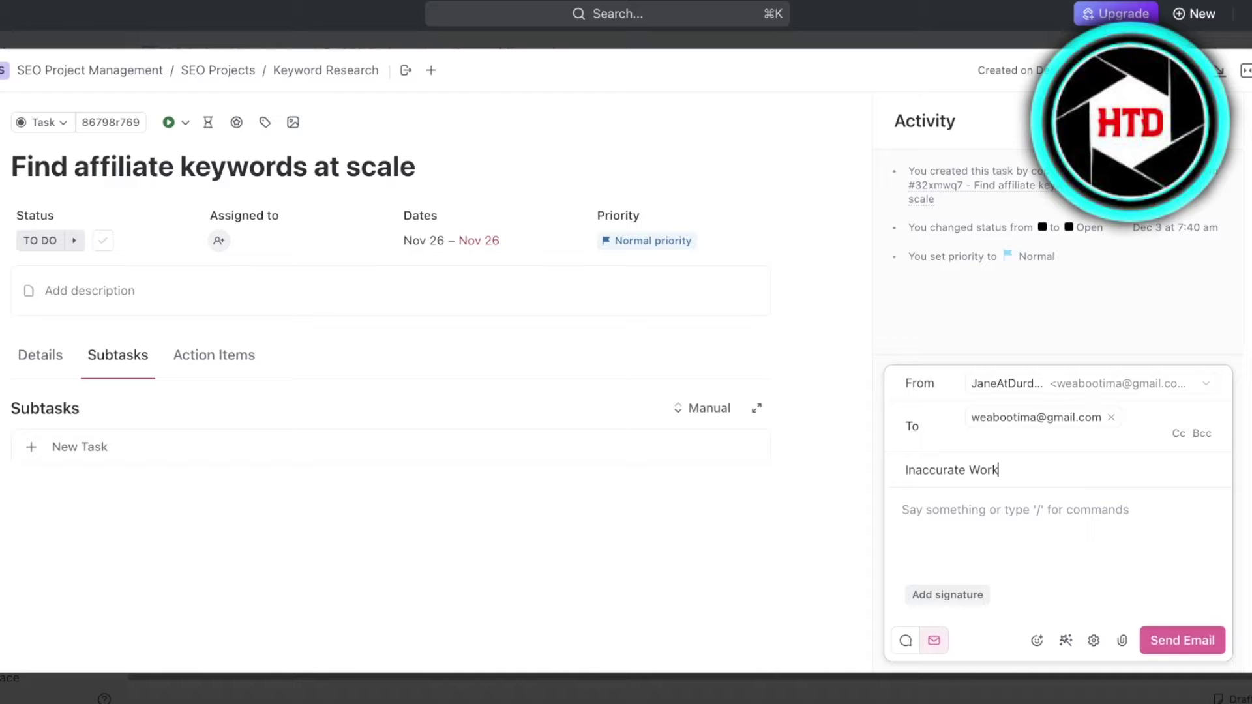
click(1099, 528)
text(/)
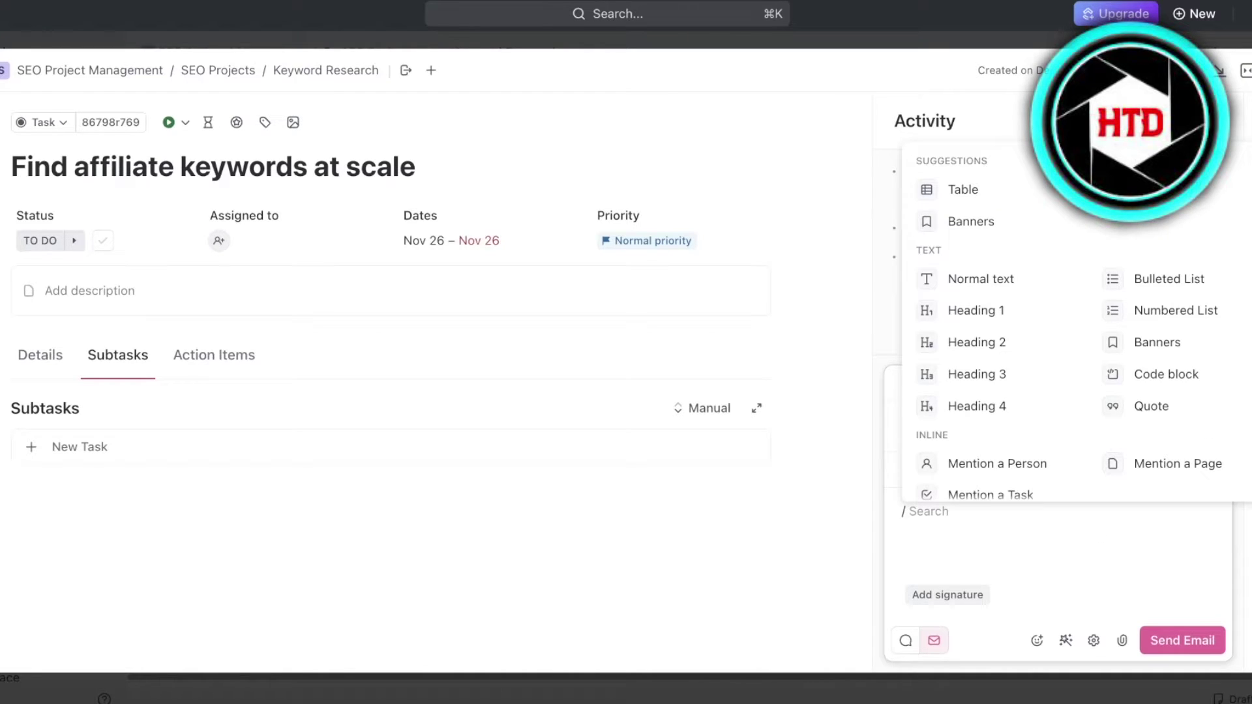
Write the body mentioning the Find affiliate keywords at scale task 'has been improperly handled.' and send it
click(1004, 493)
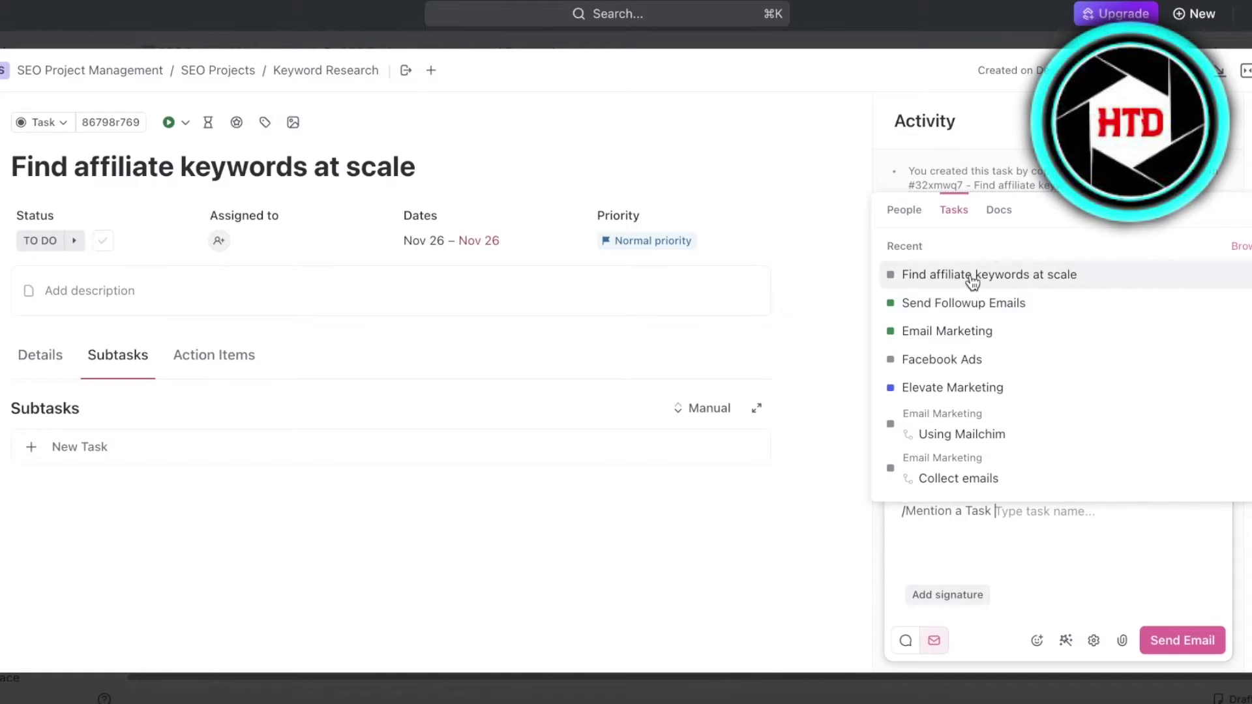
click(971, 276)
text(has bee)
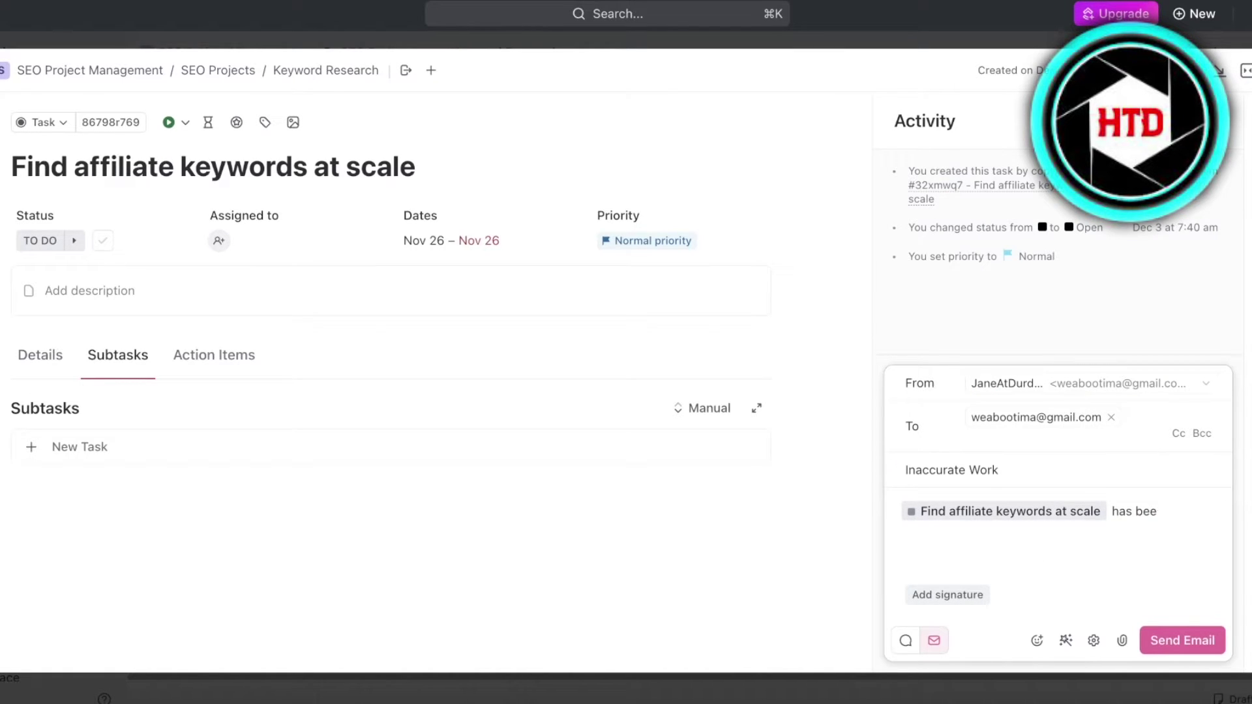
text(n improperly handled.)
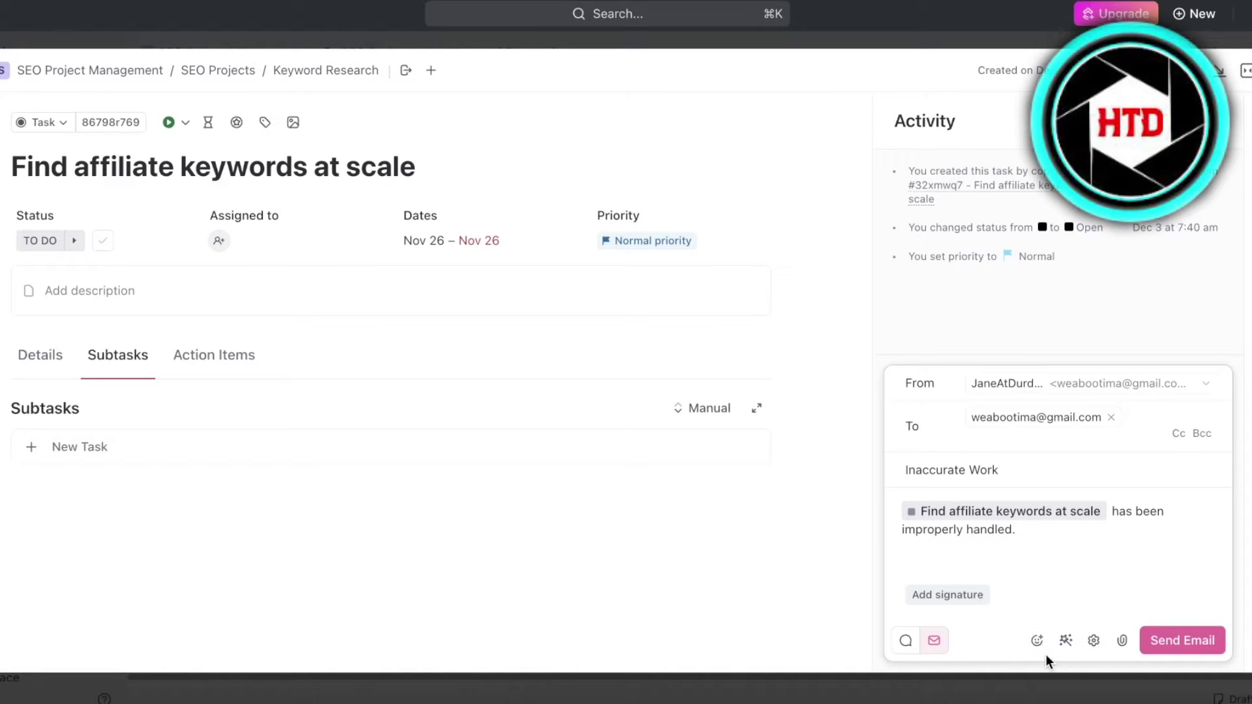
click(1092, 642)
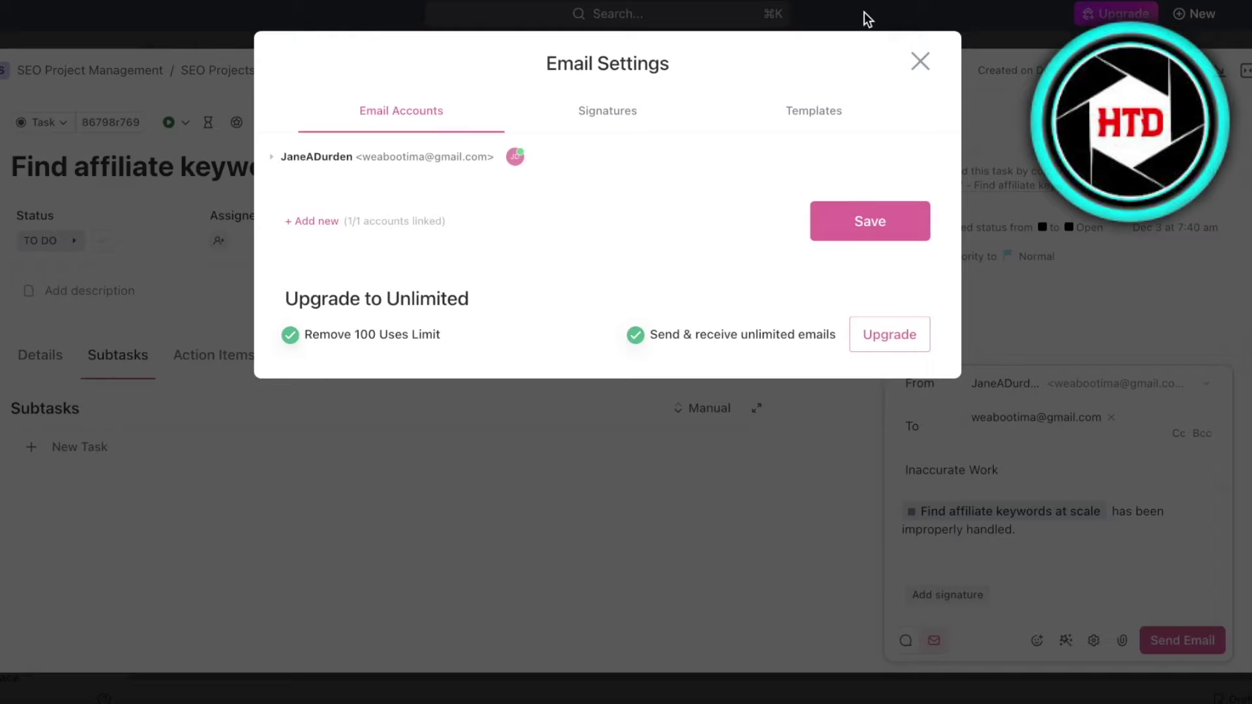
click(919, 59)
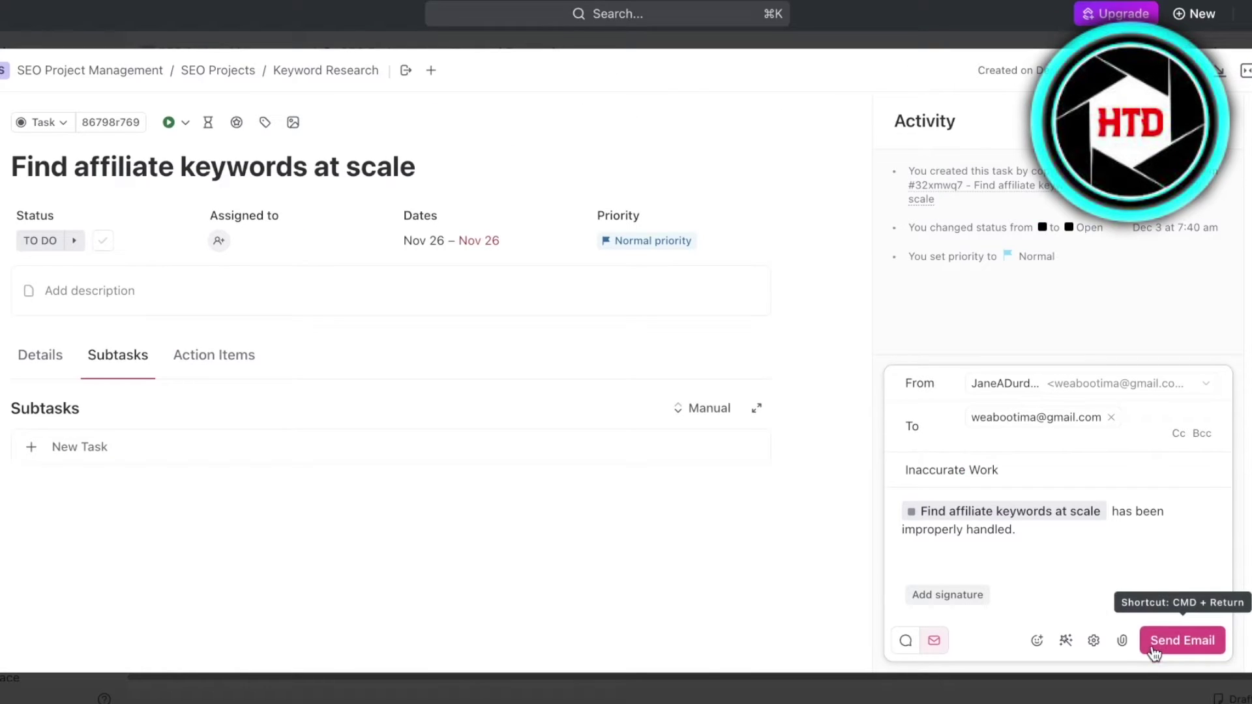
click(1185, 640)
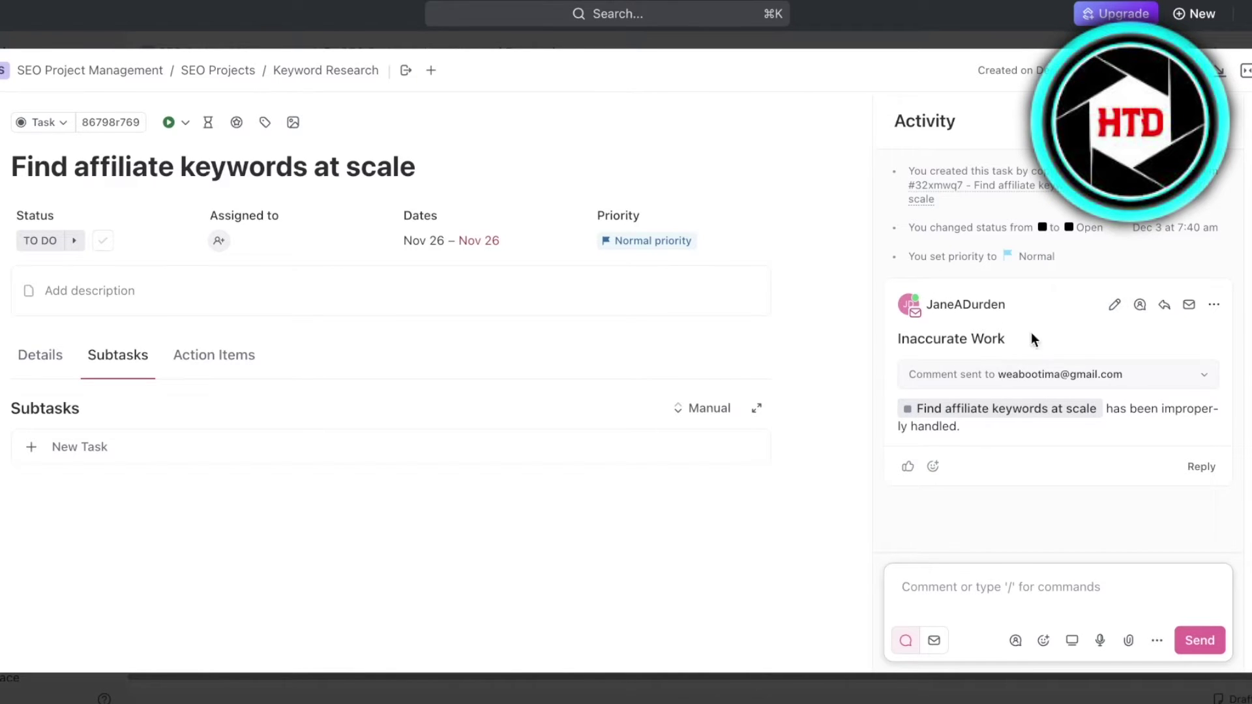
Open Gmail in a new tab and open the Inaccurate Work email received from ClickUp
key(super+t)
text(g)
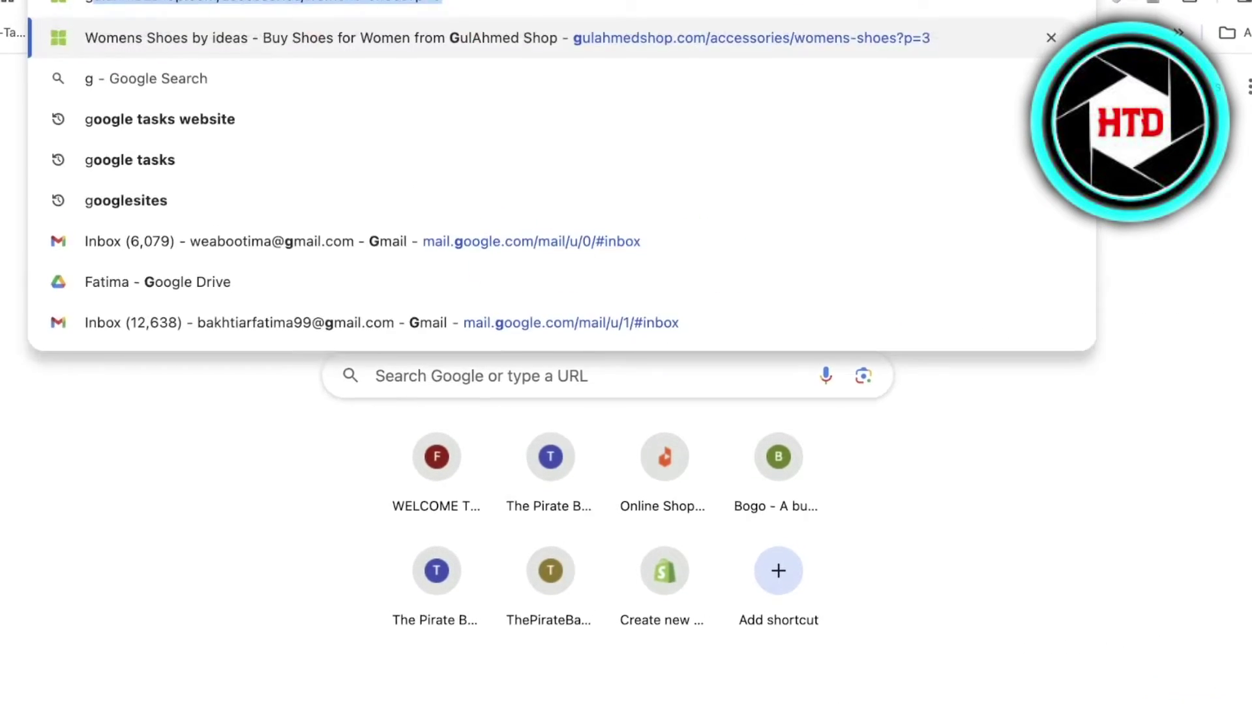
key(BackSpace)
text(f)
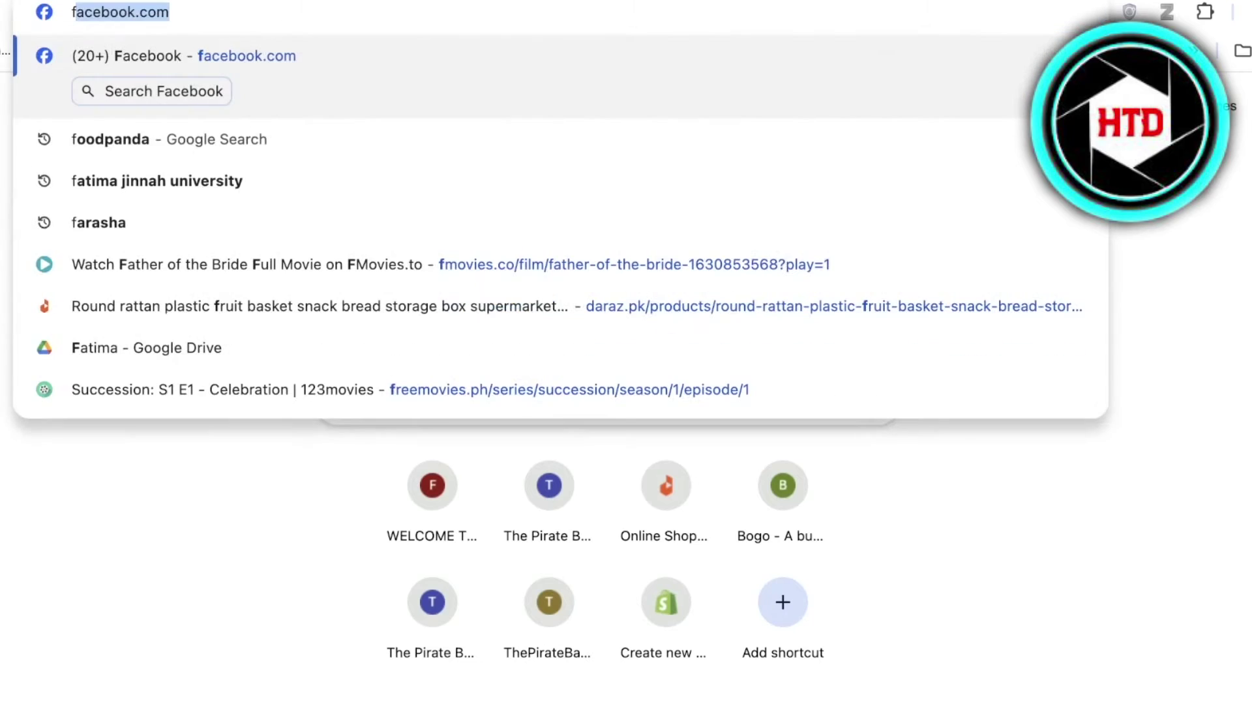
key(BackSpace)
key(BackSpace)
text(gmail.google.com/mail/u/0/#inbox)
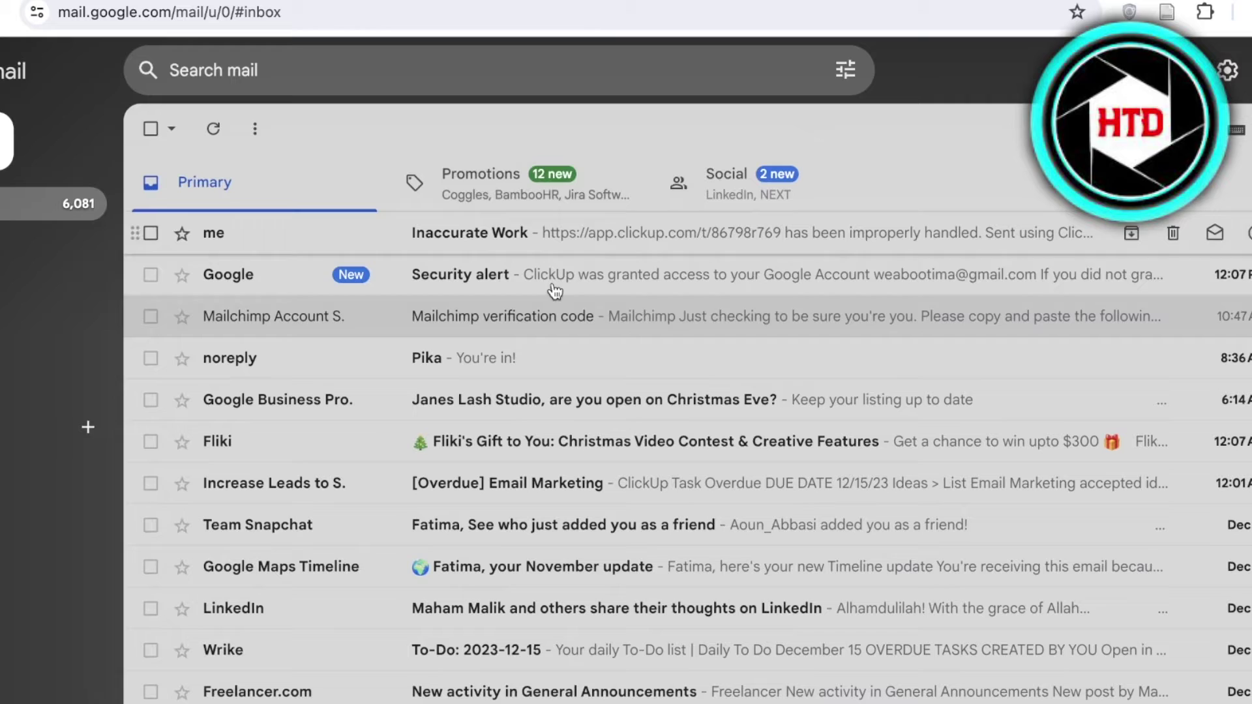
click(537, 250)
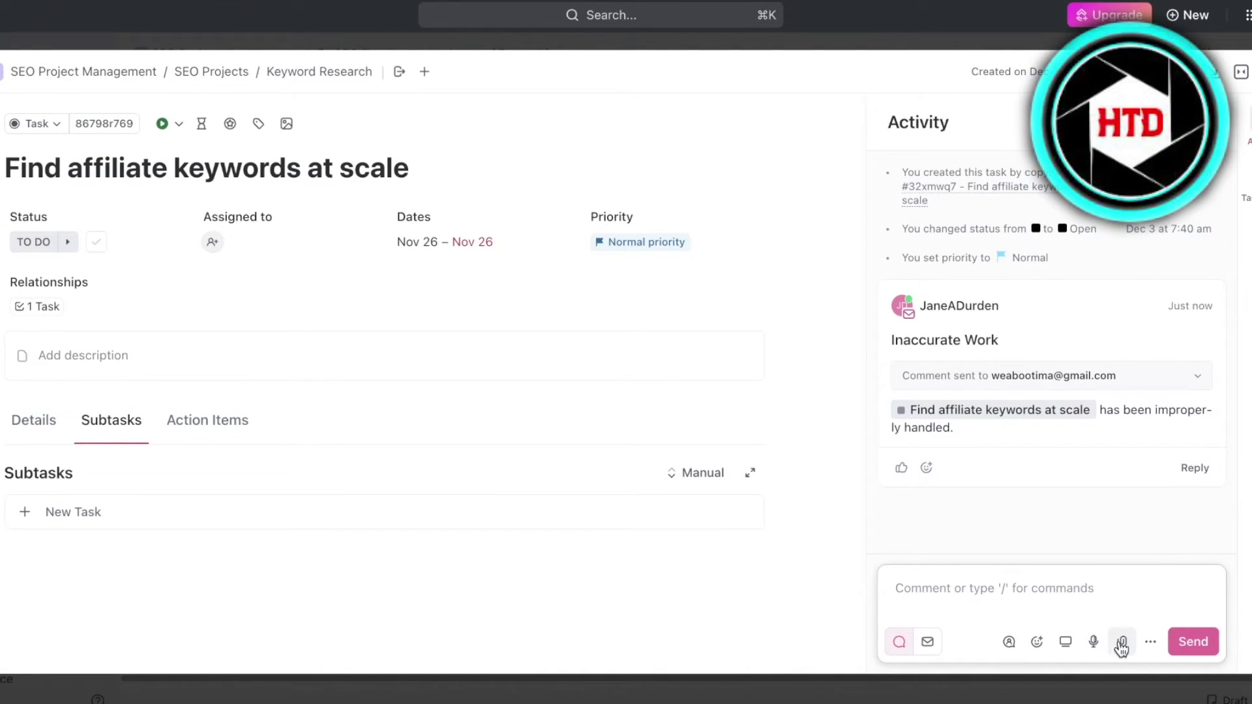
In Email Settings, review Signatures and Templates and try adding a template, dismissing the upgrade prompt
click(1147, 642)
click(926, 642)
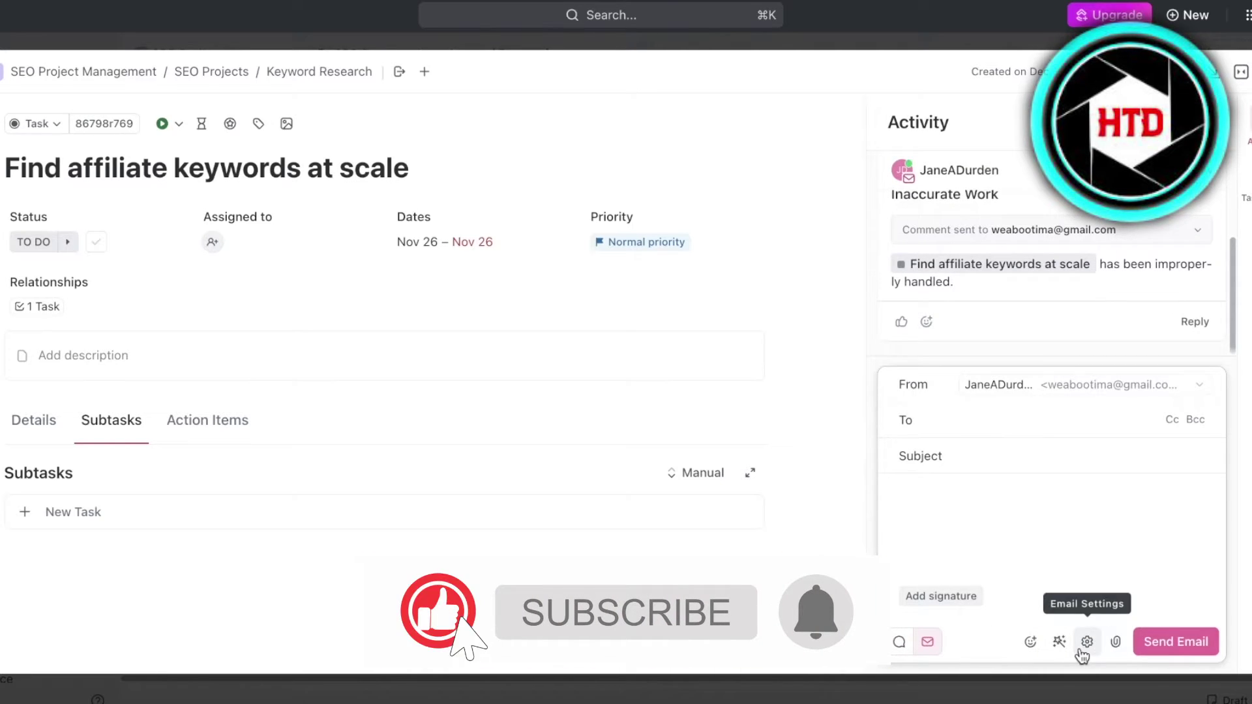
click(1087, 641)
click(630, 109)
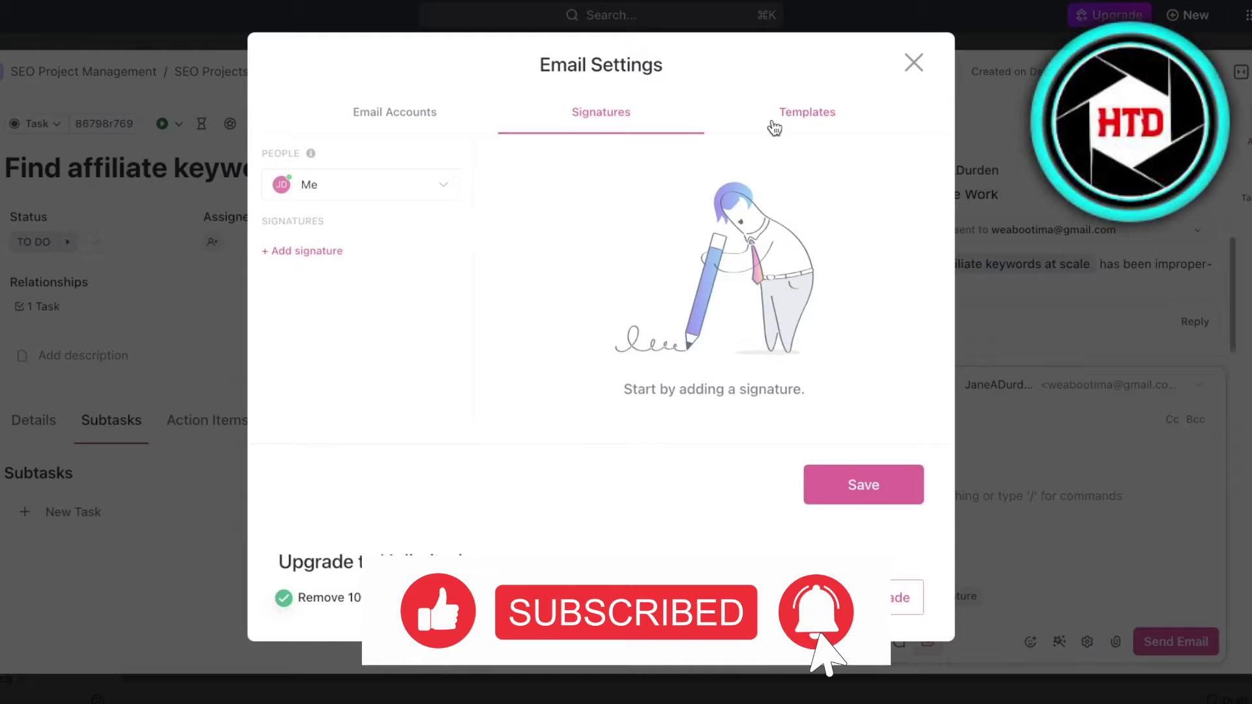
click(782, 119)
click(615, 363)
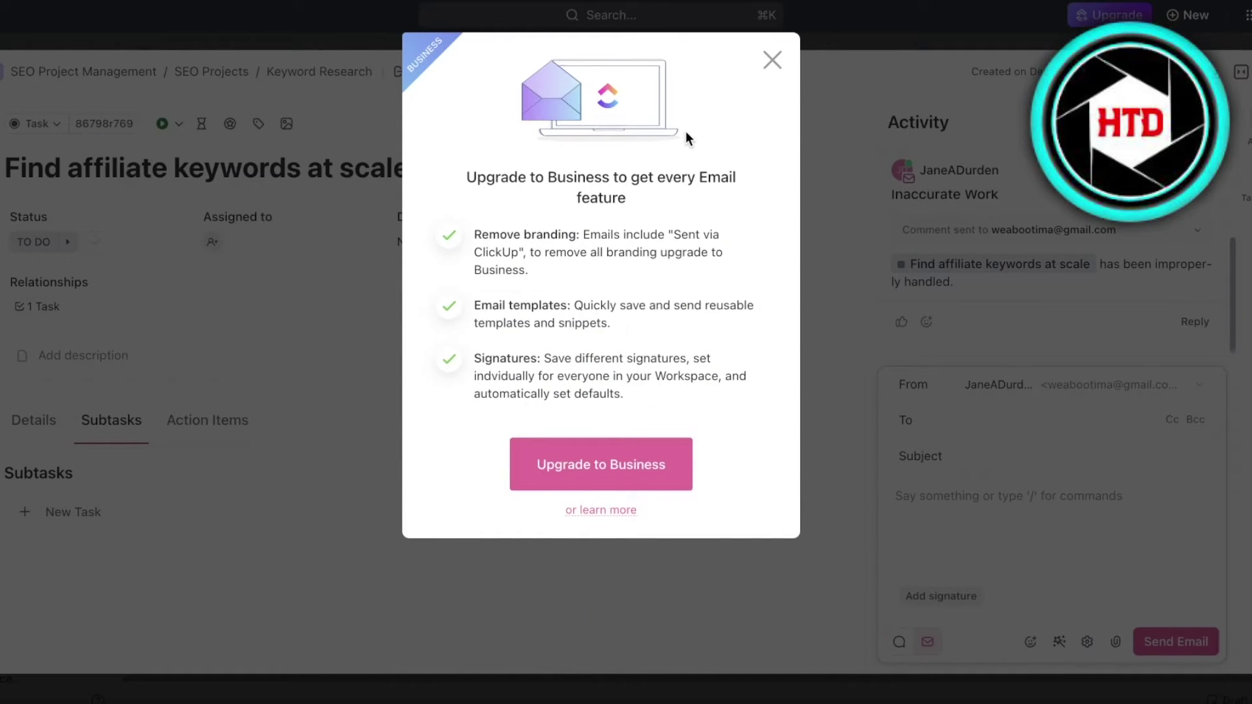
click(771, 63)
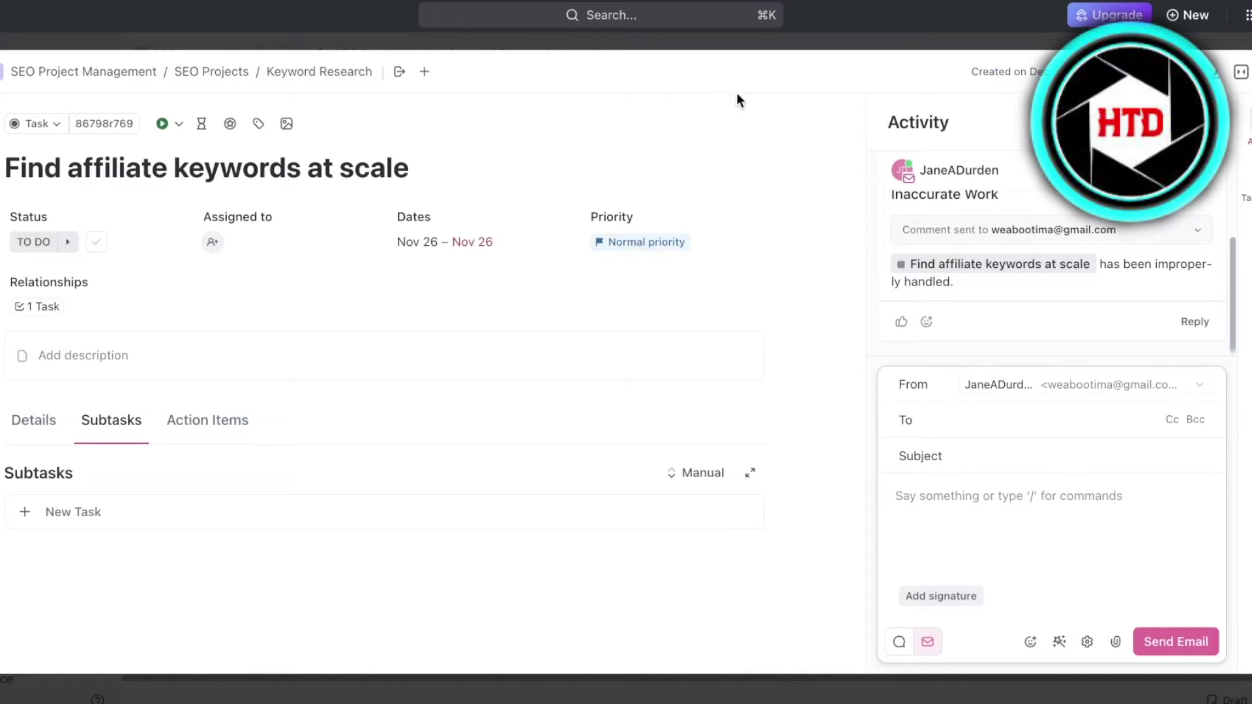
Try adding a signature to the email and view the Business plan pricing
click(957, 603)
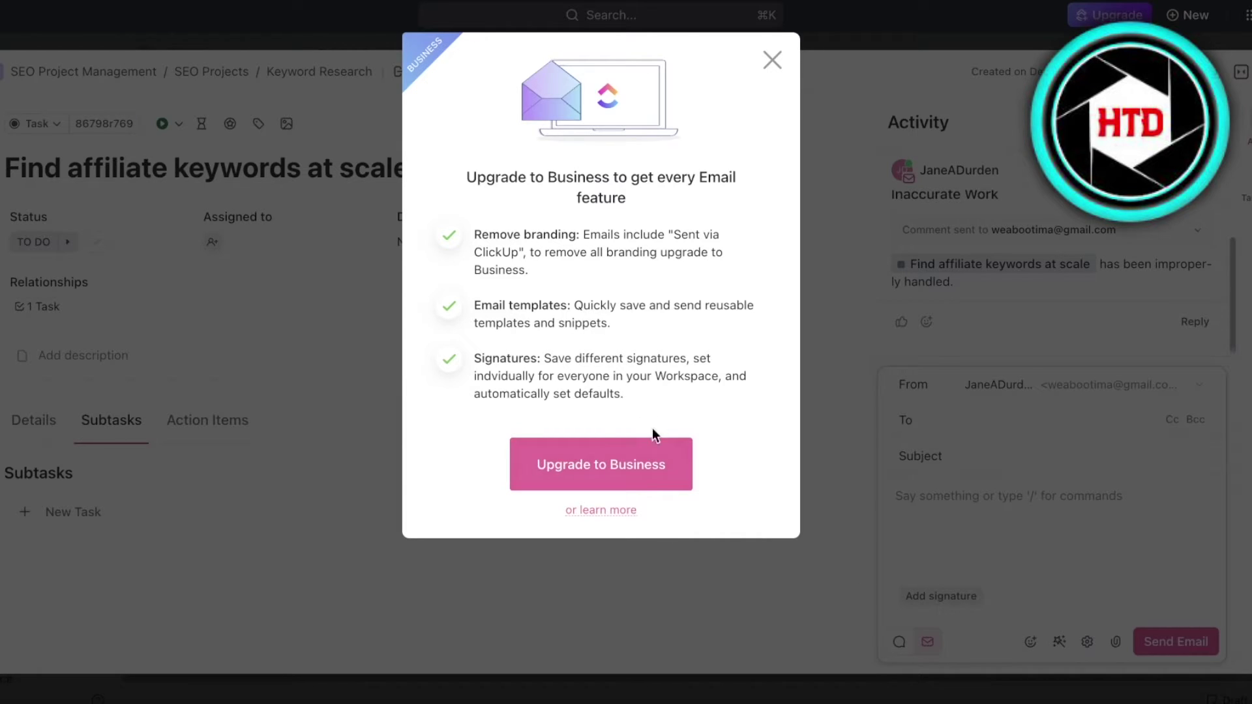
click(584, 464)
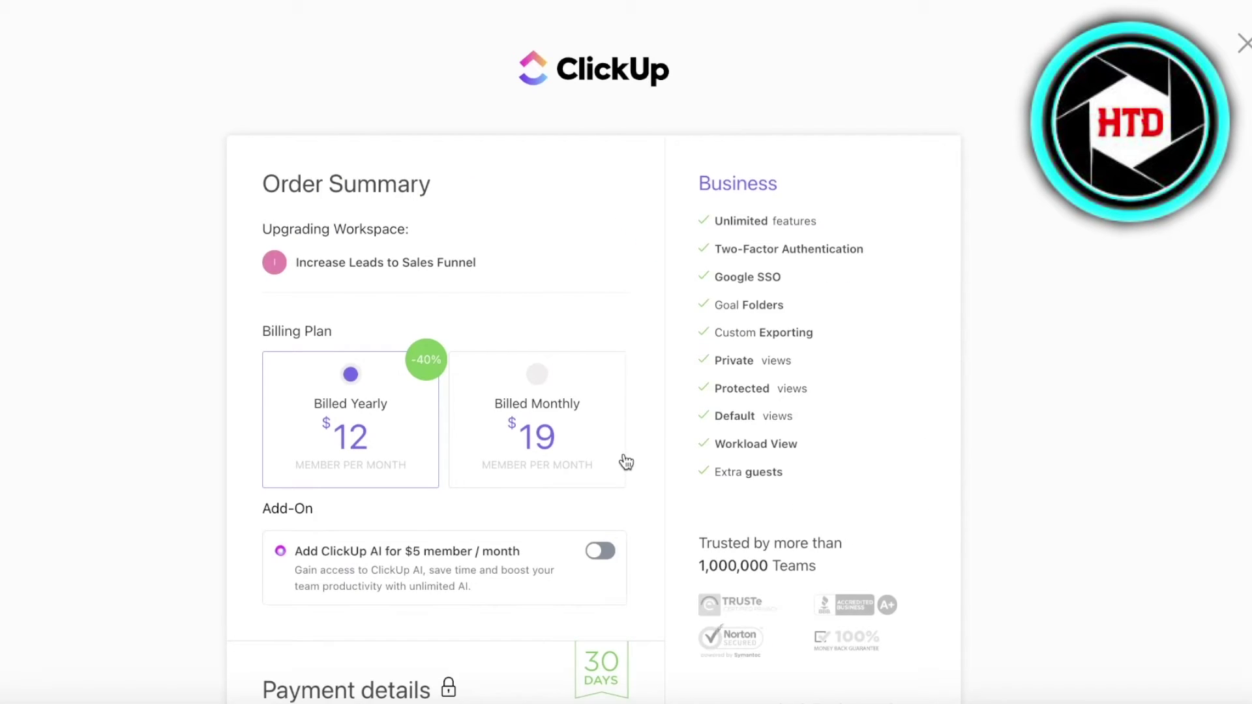
scroll(618, 443, down, 8)
scroll(514, 361, up, 7)
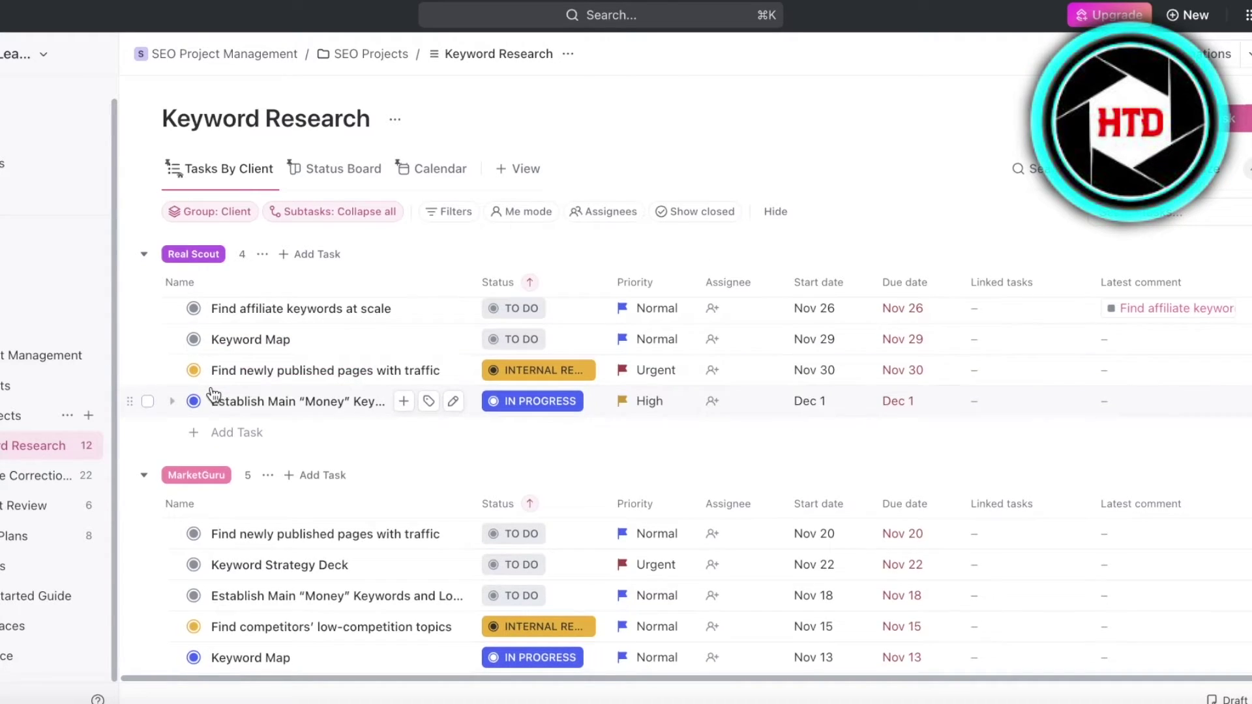
Open the Find competitors' low-competition topics task from the list
scroll(218, 404, down, 3)
scroll(218, 404, down, 2)
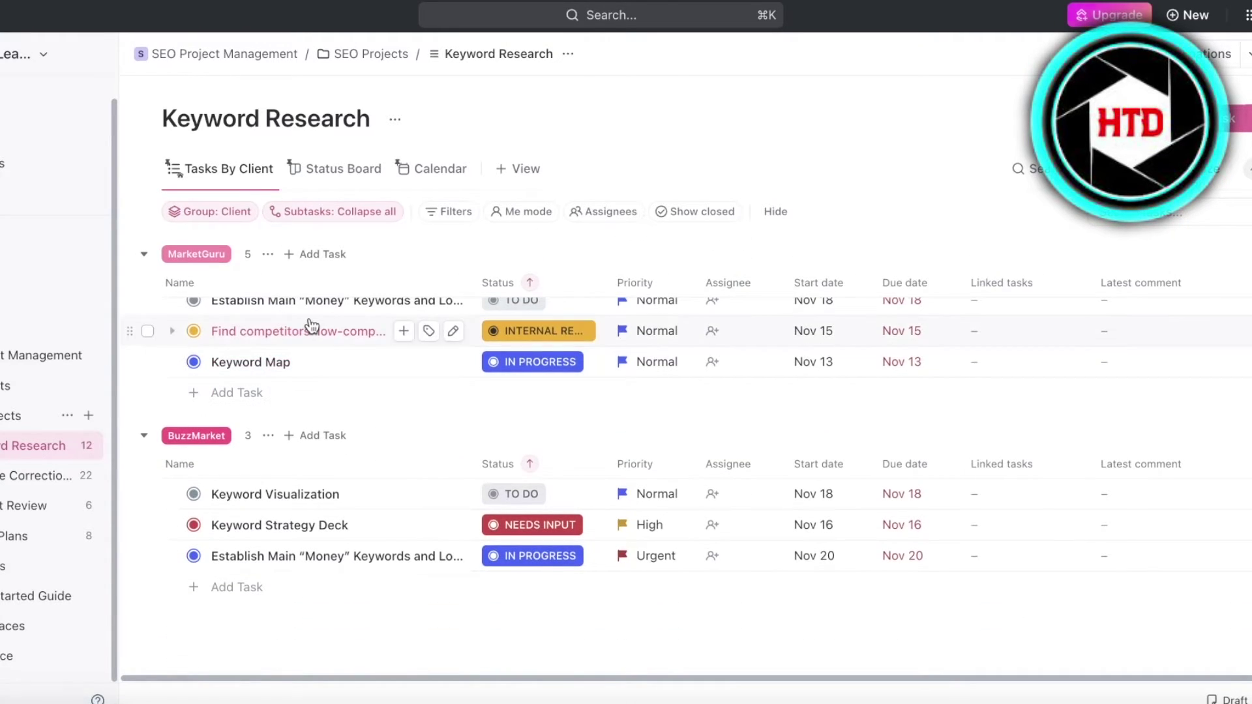
click(304, 326)
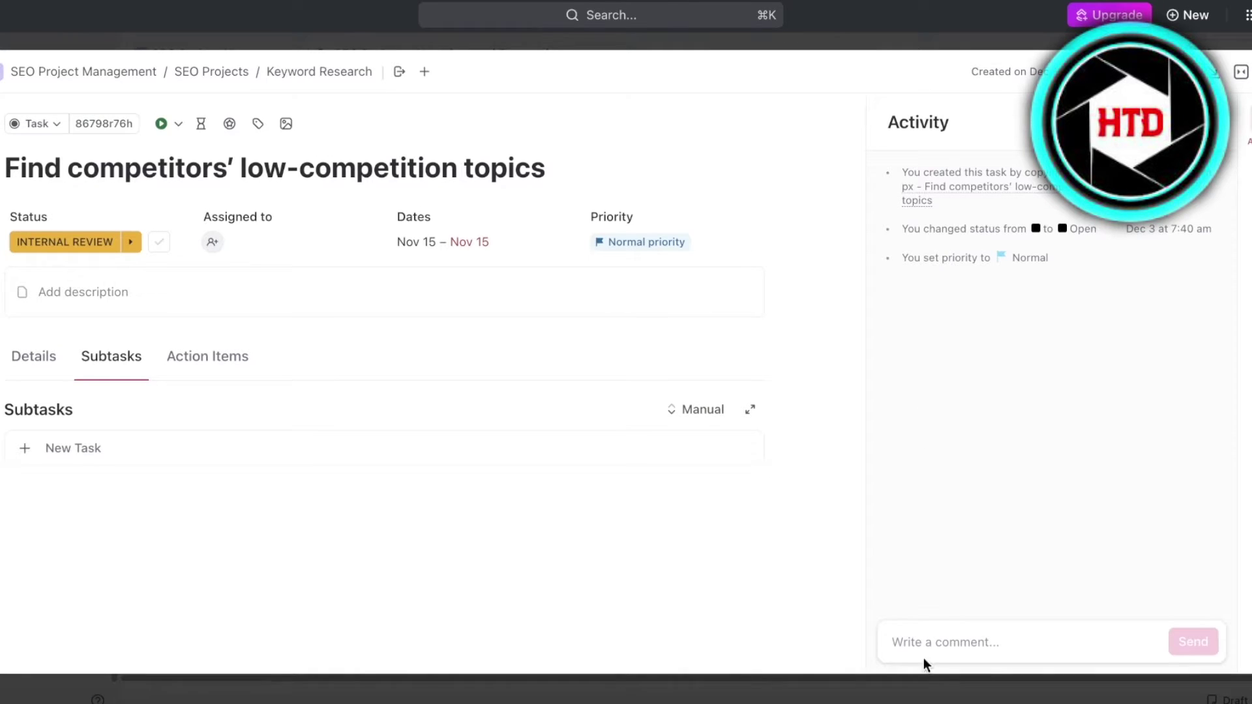
Switch the task's comment box to an email draft and check the sender account list
click(921, 655)
click(926, 642)
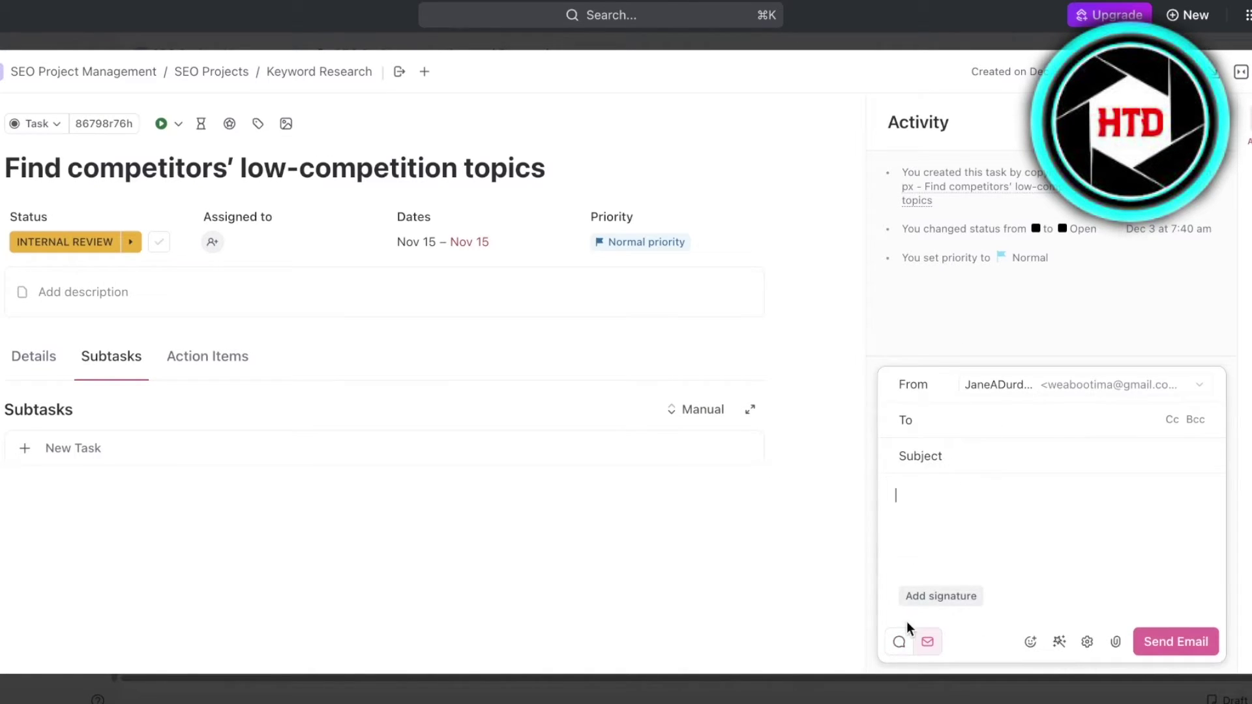
click(900, 640)
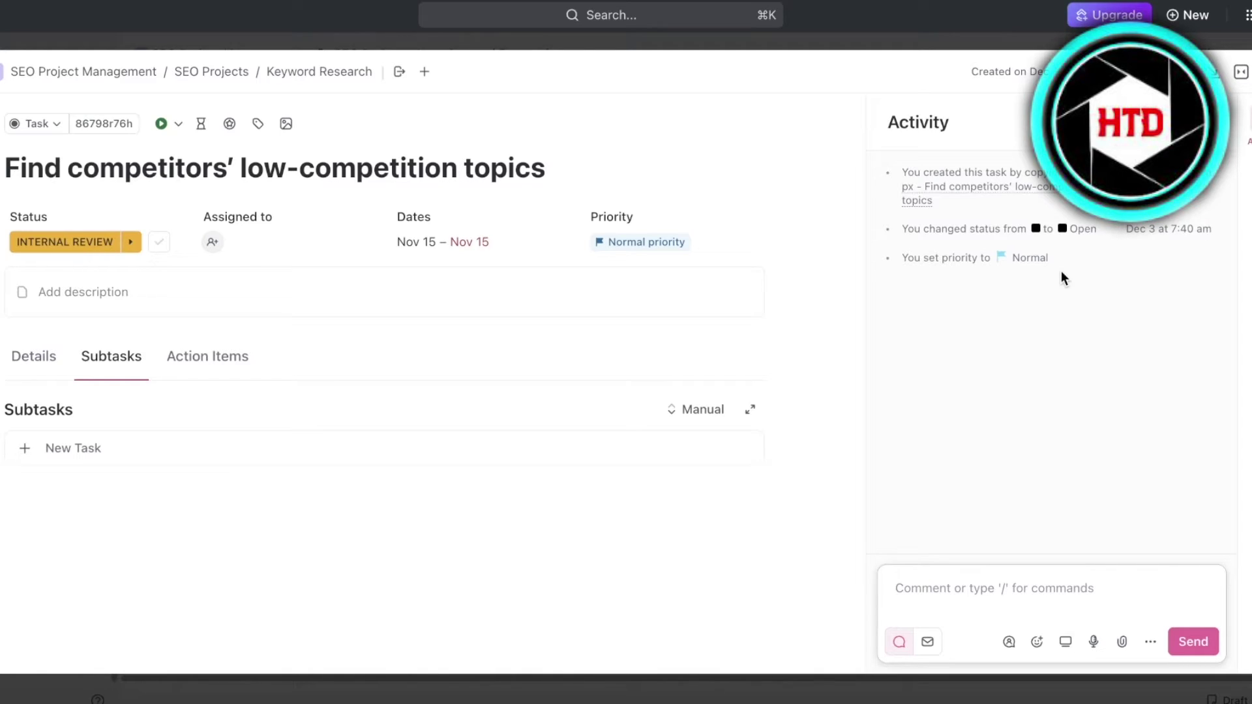
click(928, 641)
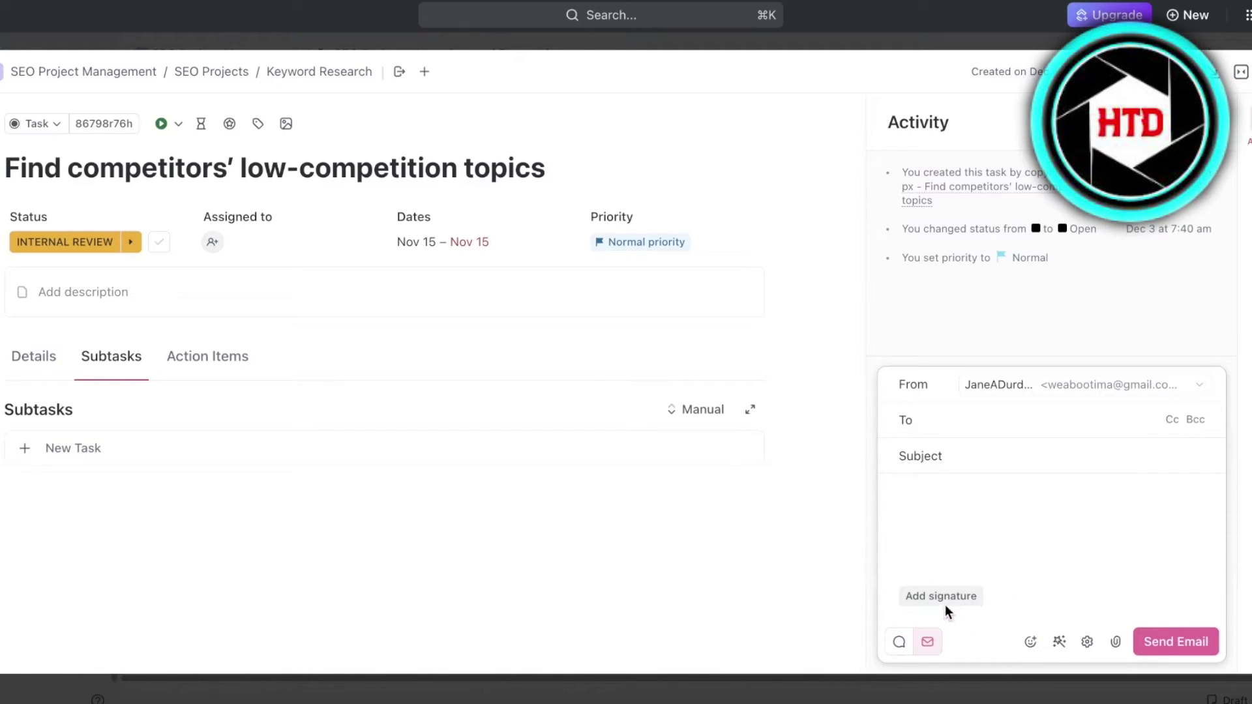
click(1144, 389)
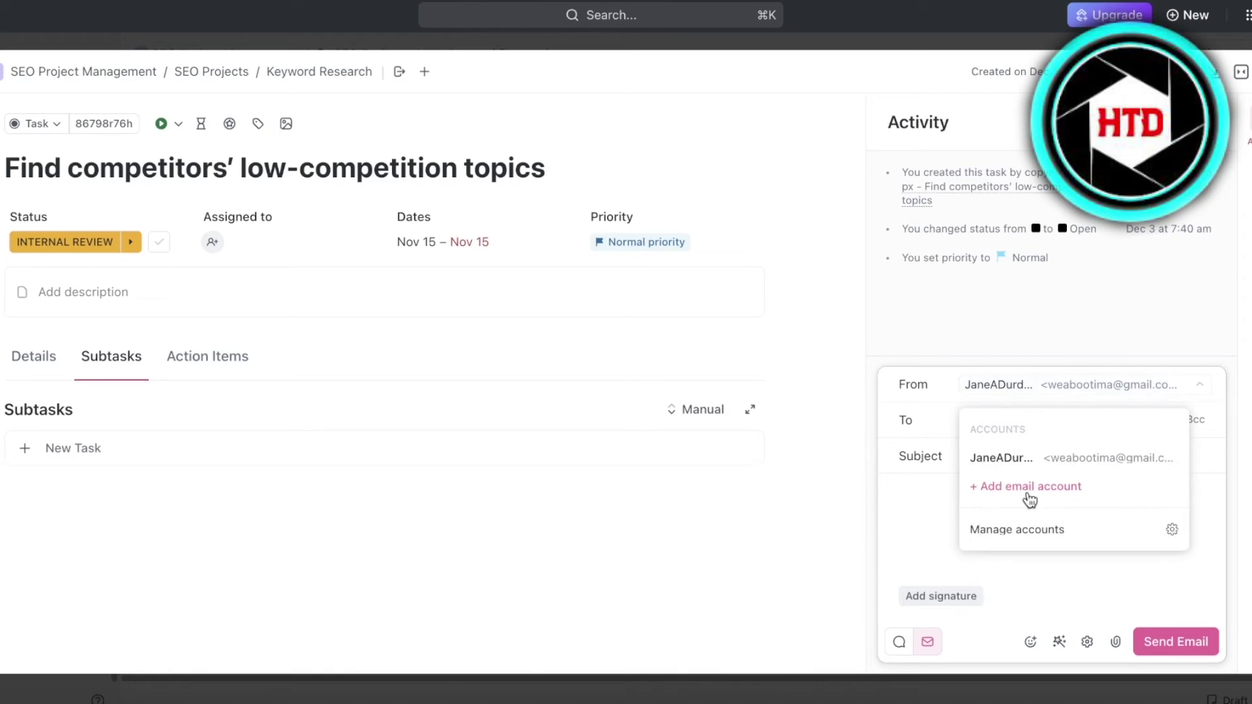
click(1000, 545)
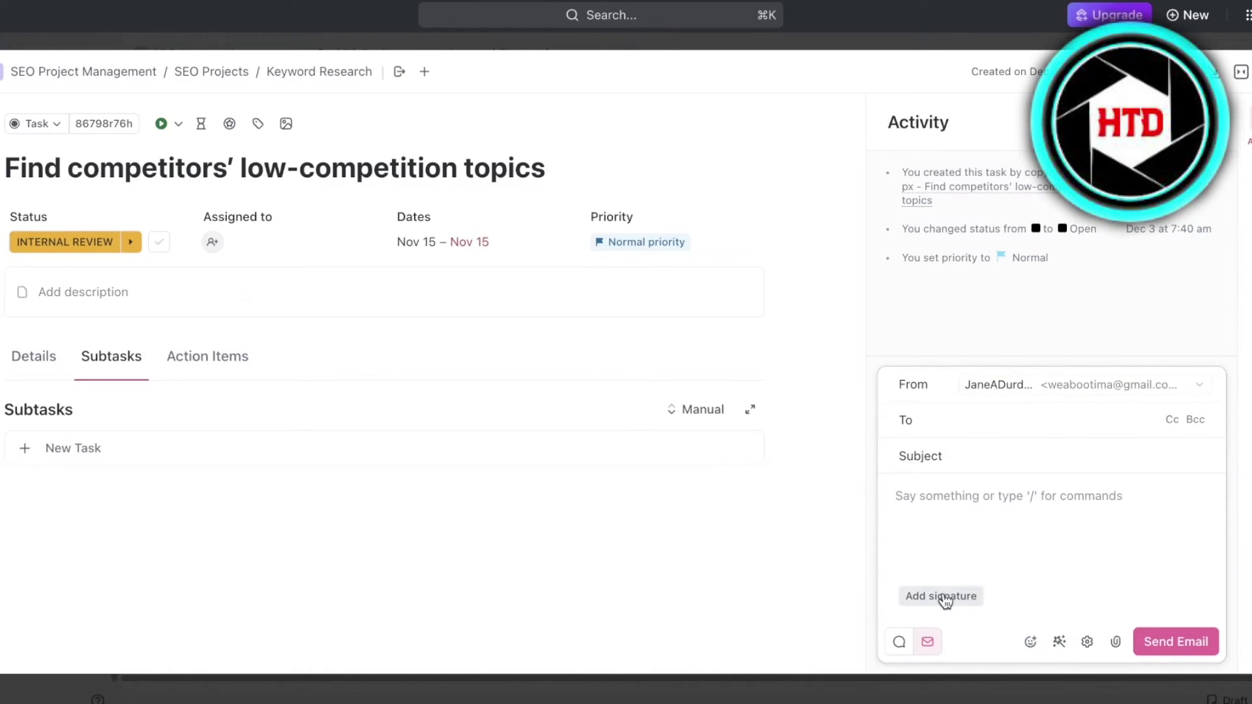
Review the task's link options, then type / in the email body for formatting commands
click(1248, 169)
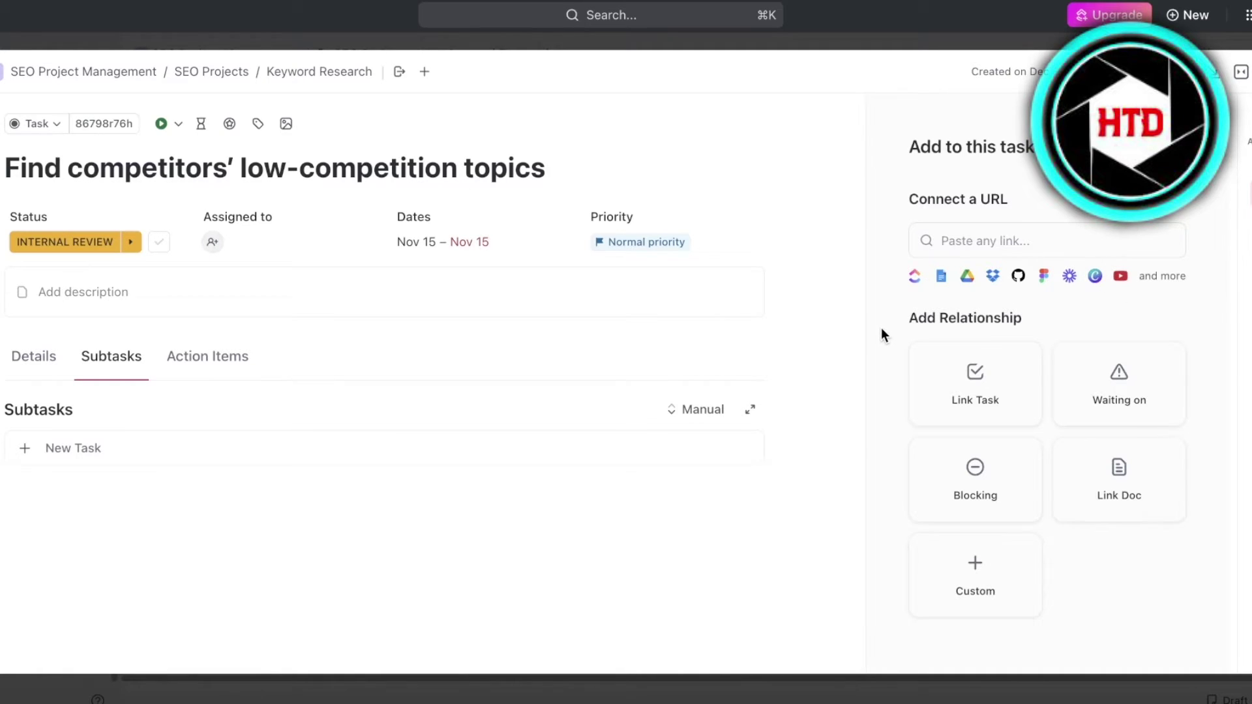
click(989, 239)
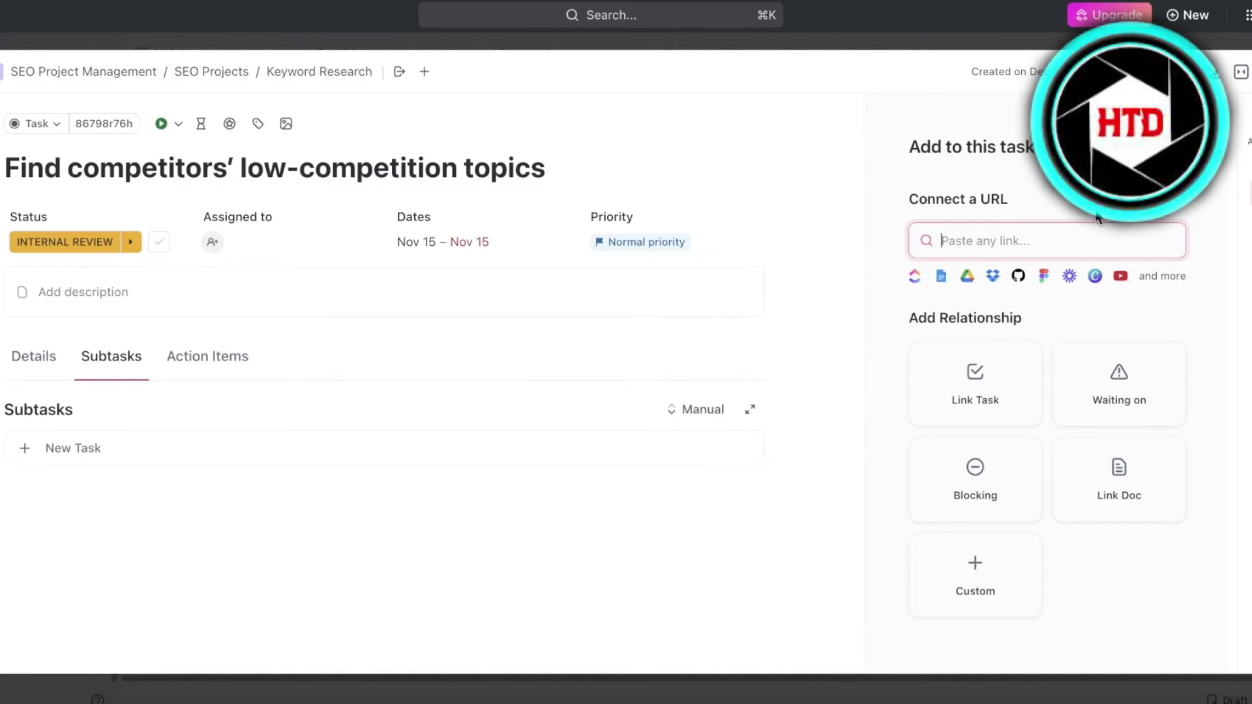
click(1246, 144)
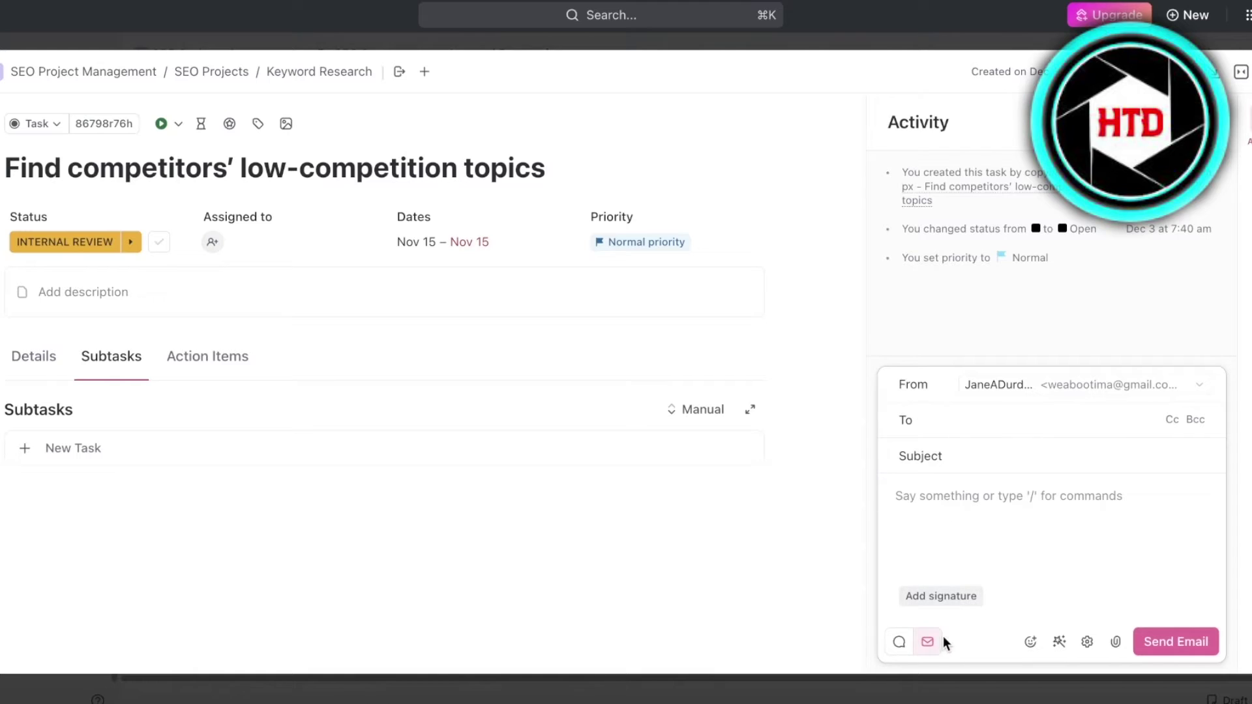
click(972, 499)
text(/)
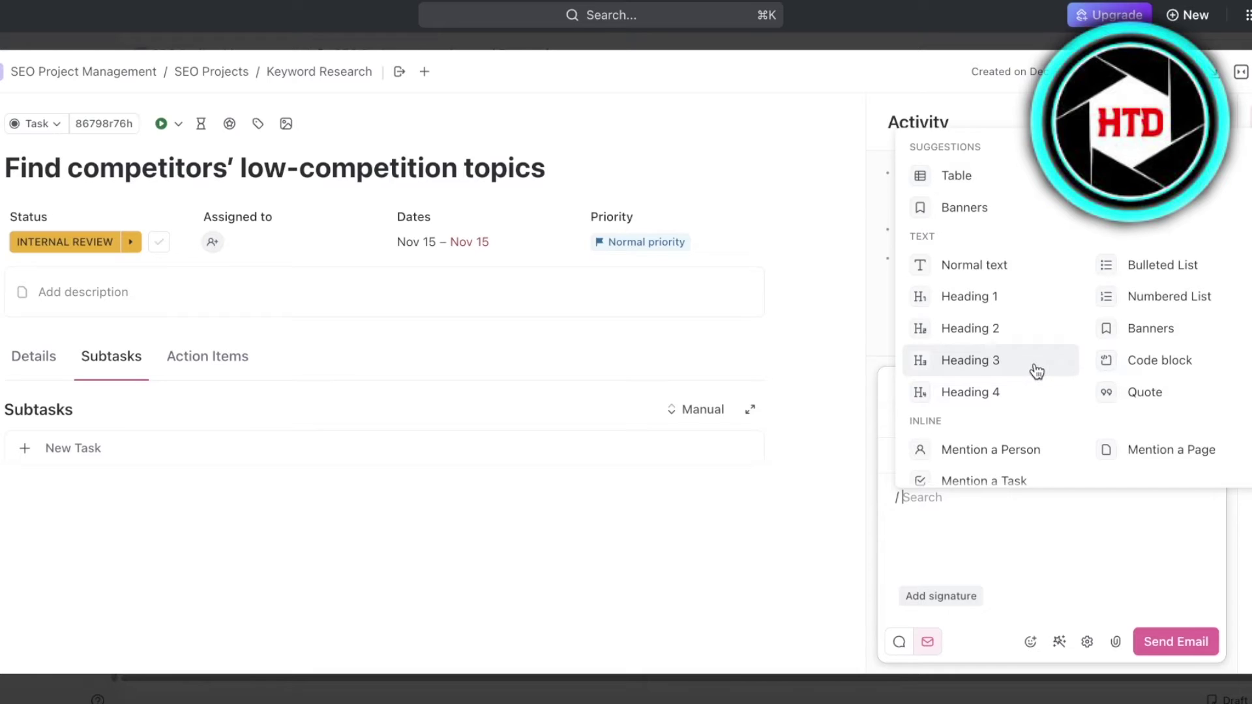
Browse the text colour and badge commands, then dismiss them and delete the slash
scroll(1123, 337, down, 10)
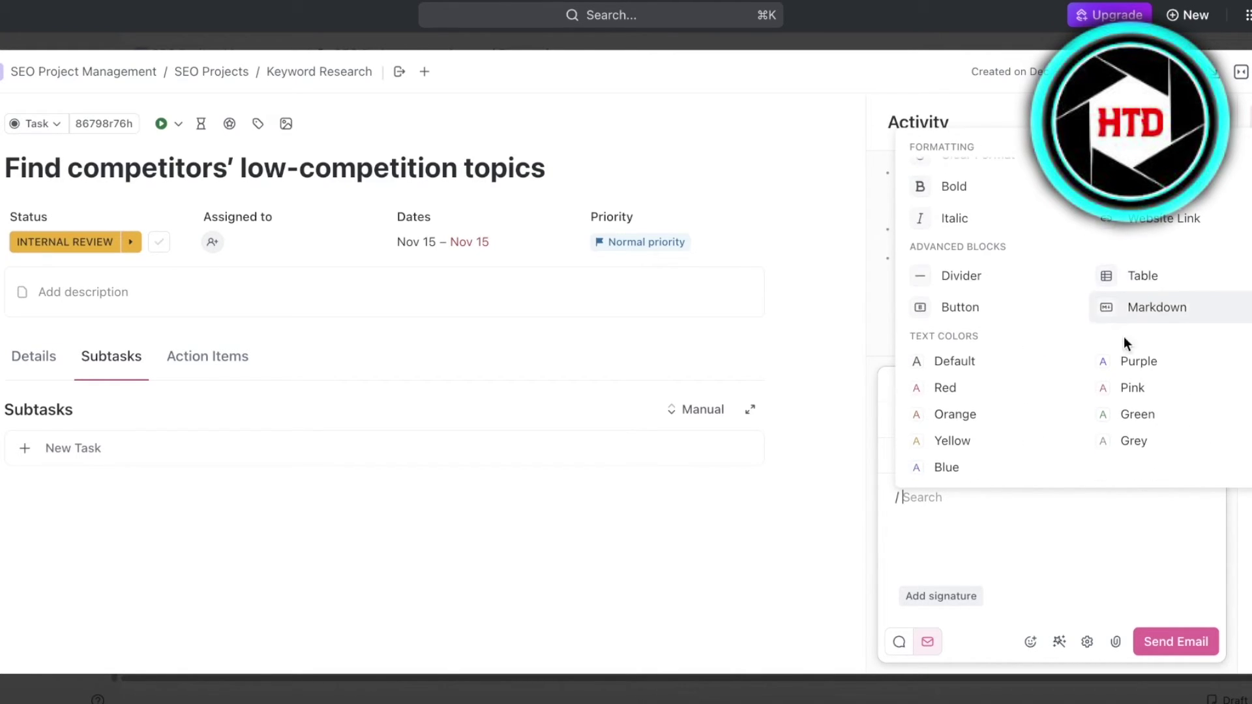
click(1066, 538)
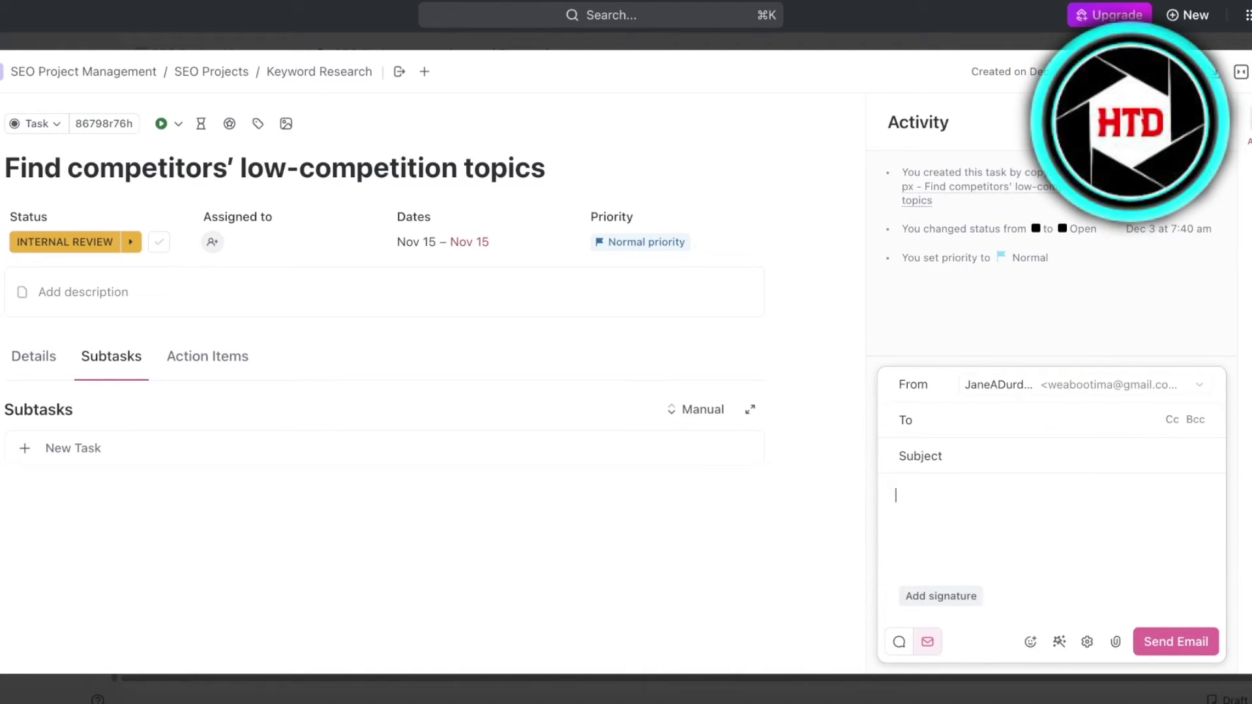
click(1009, 508)
scroll(994, 450, down, 5)
scroll(978, 444, down, 5)
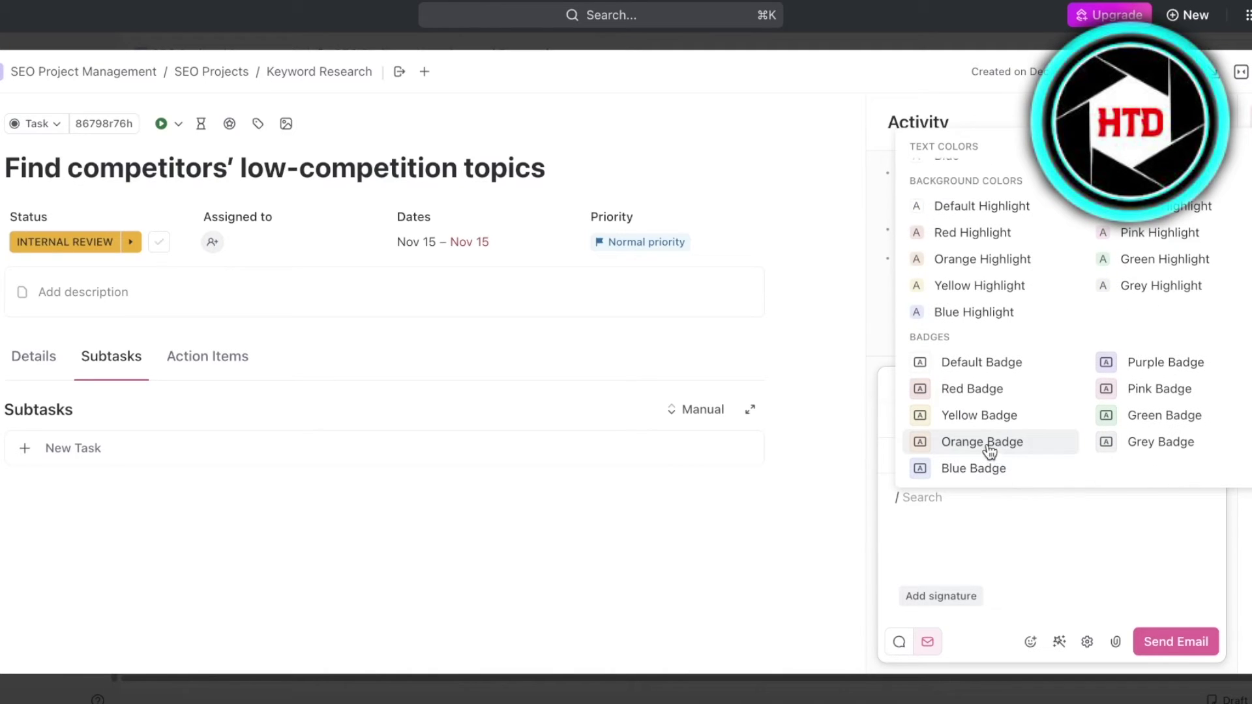
key(BackSpace)
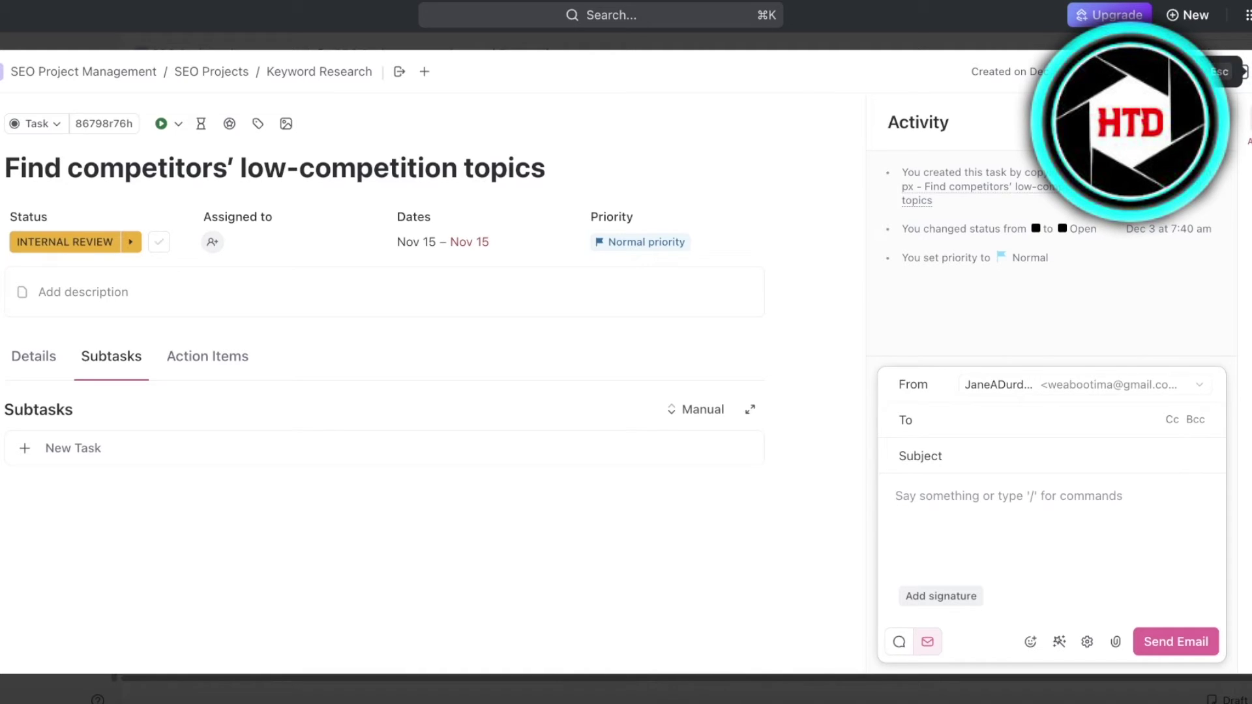
Return to Keyword Research and start a custom automation from the Automations window
click(1246, 84)
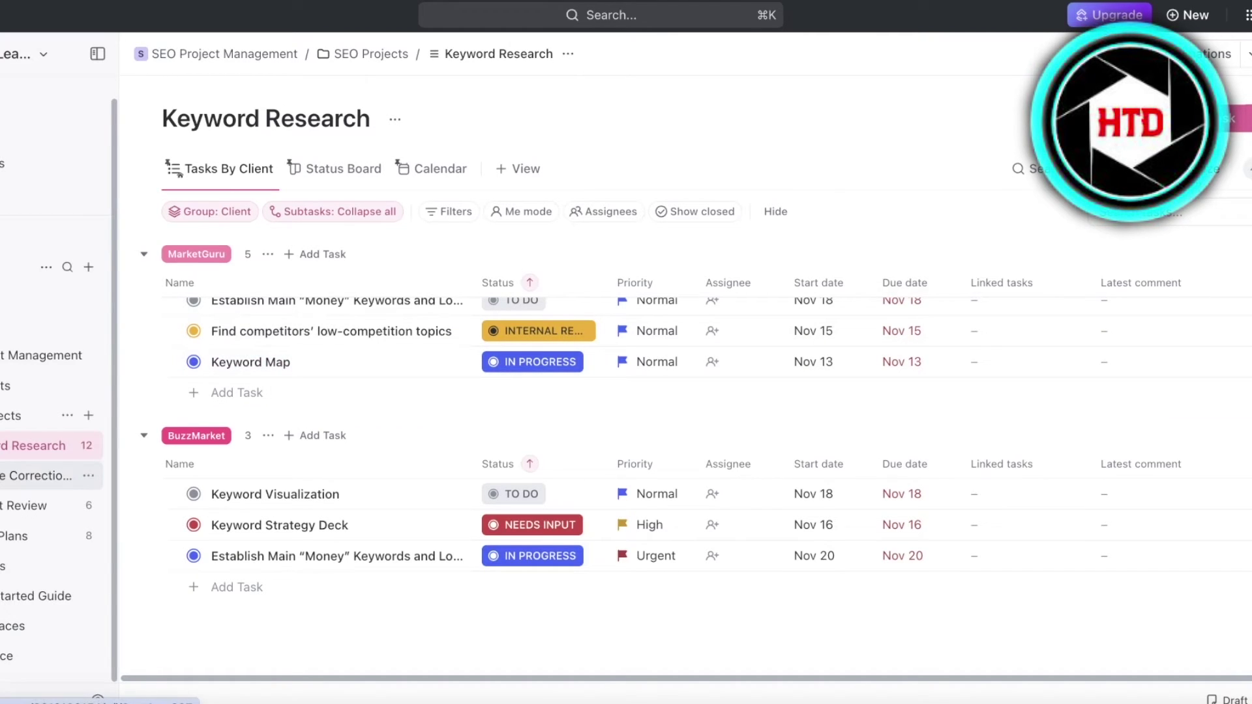
scroll(10, 453, up, 1)
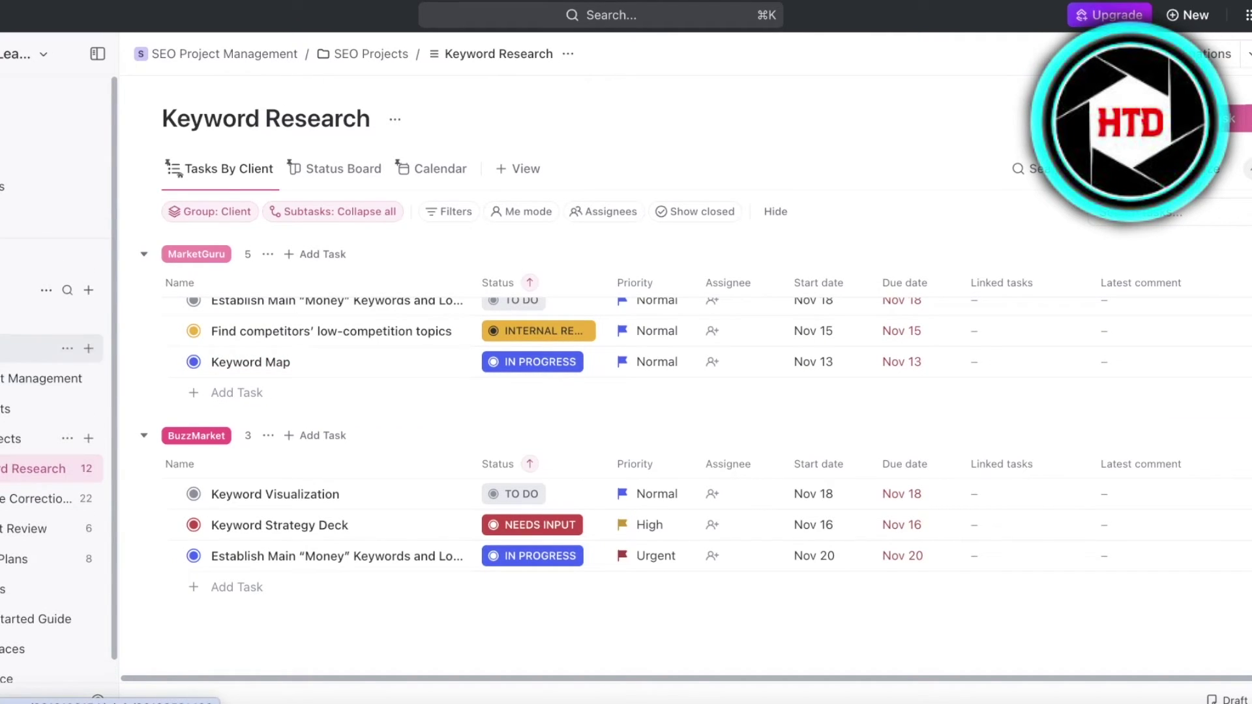
scroll(53, 456, down, 1)
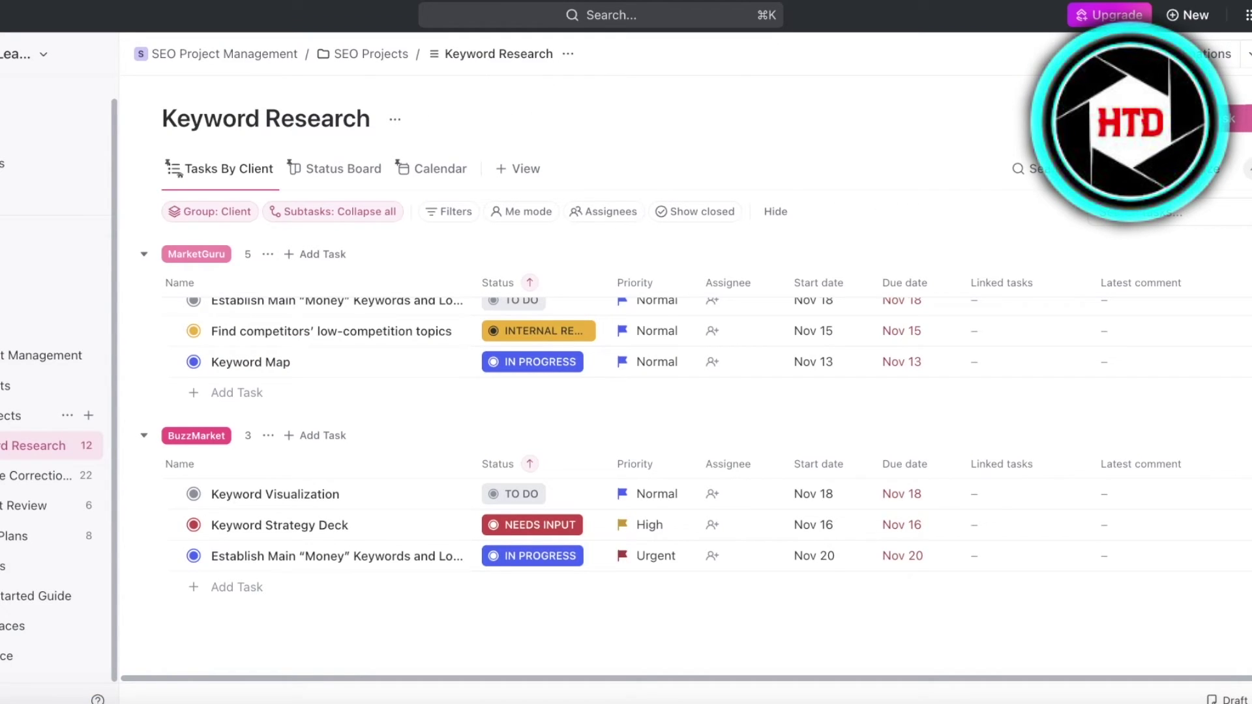
click(1247, 54)
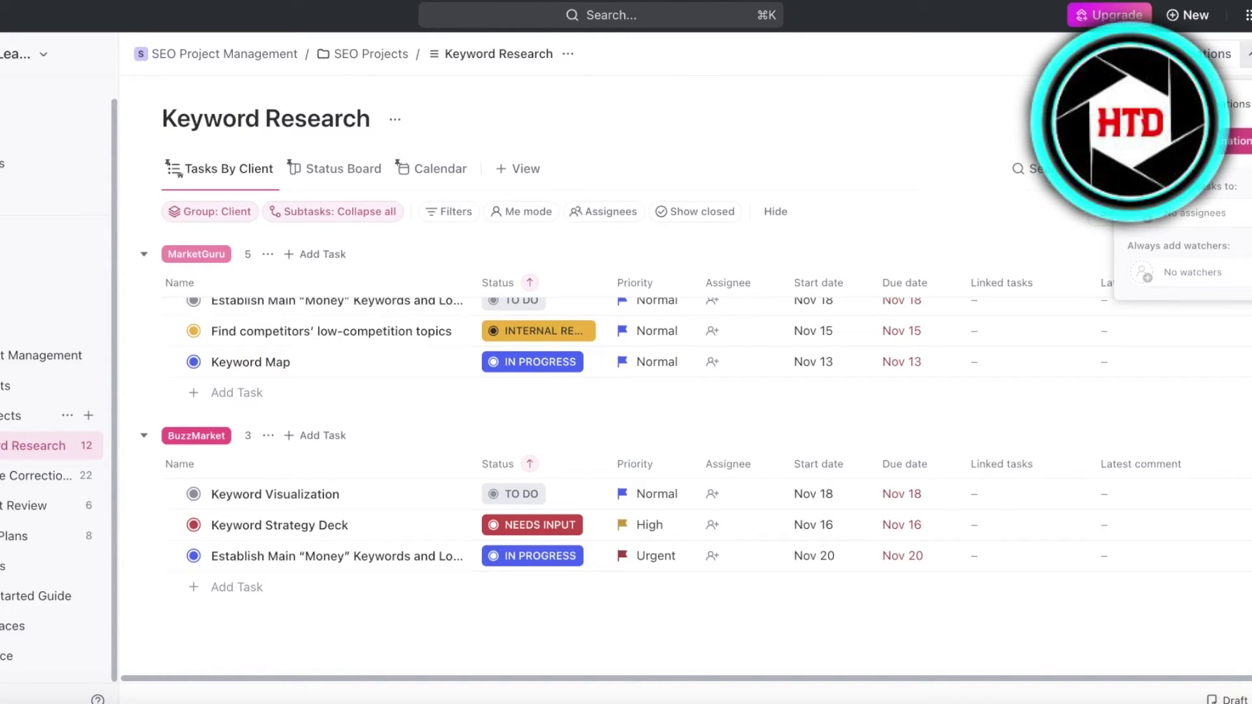
click(1240, 140)
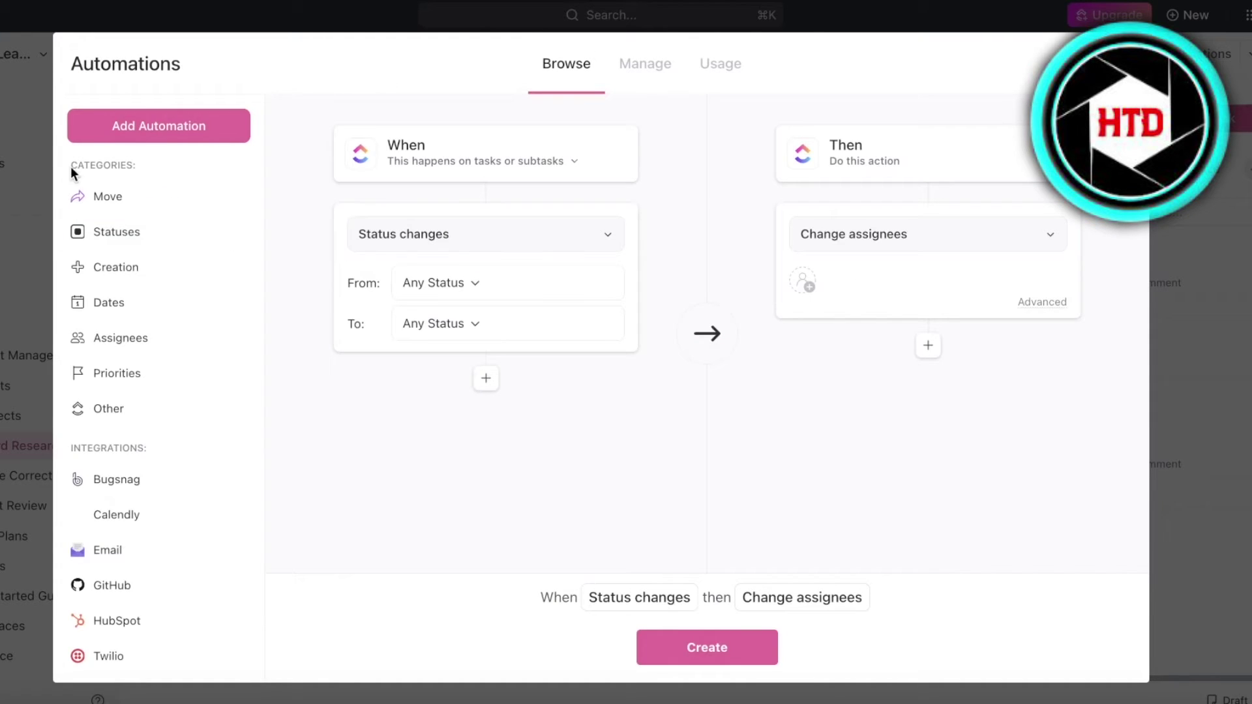
click(176, 137)
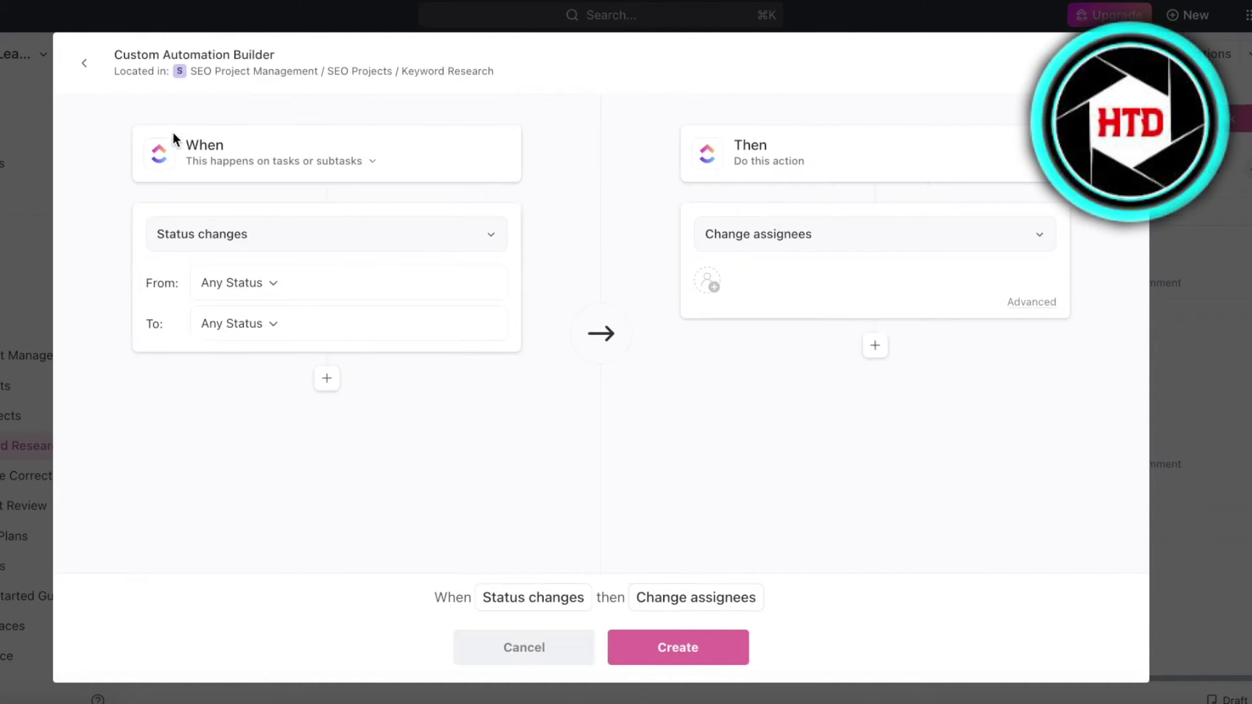
Browse the full trigger list, keeping Status changes as the trigger
click(252, 242)
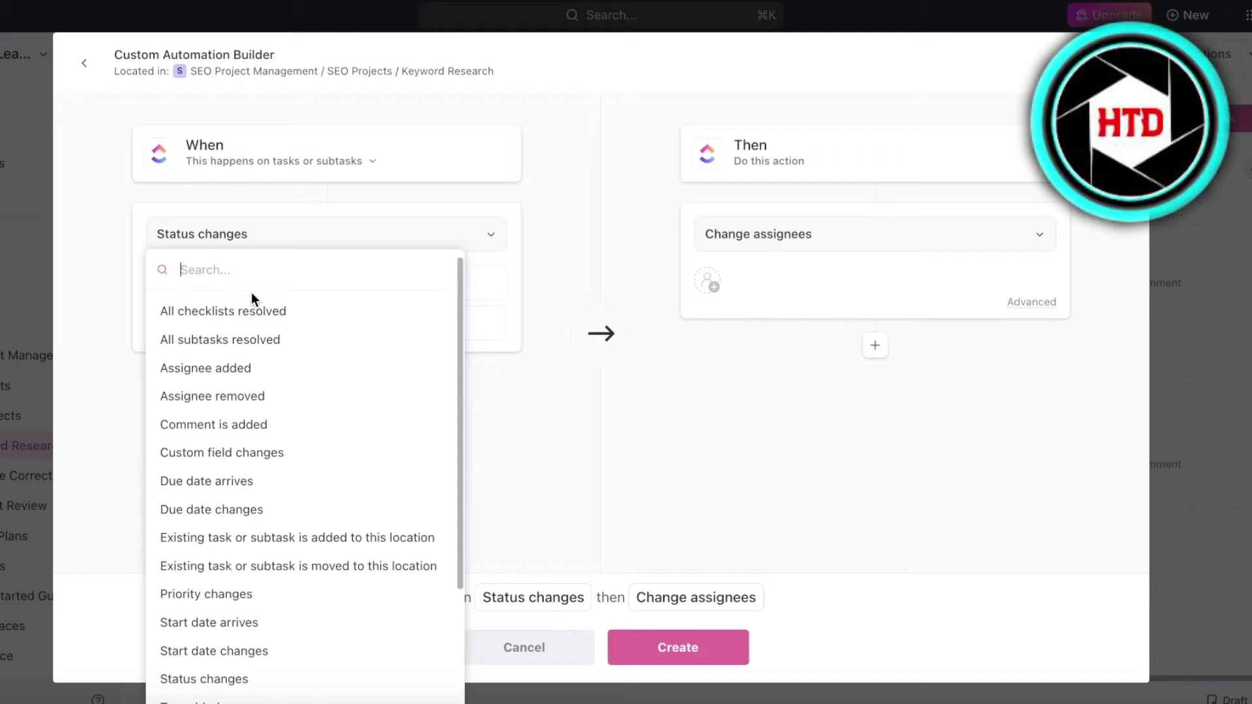
text(em)
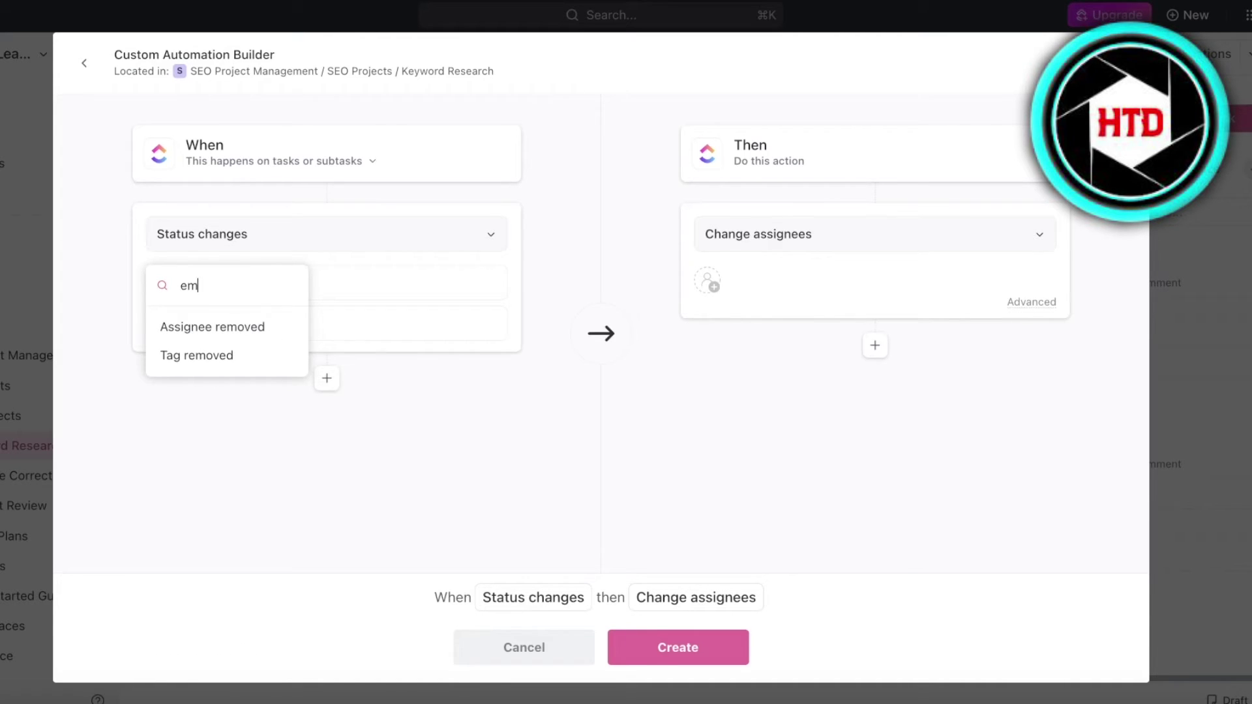
key(BackSpace)
scroll(274, 423, down, 3)
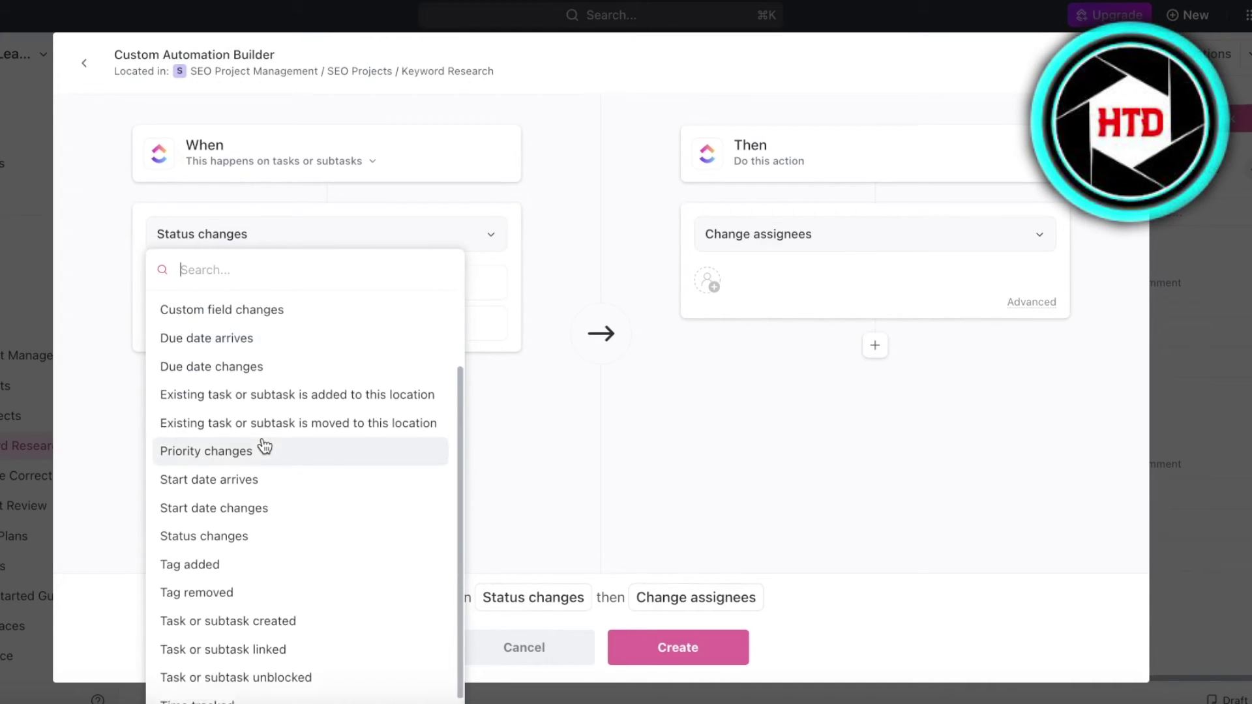
click(536, 364)
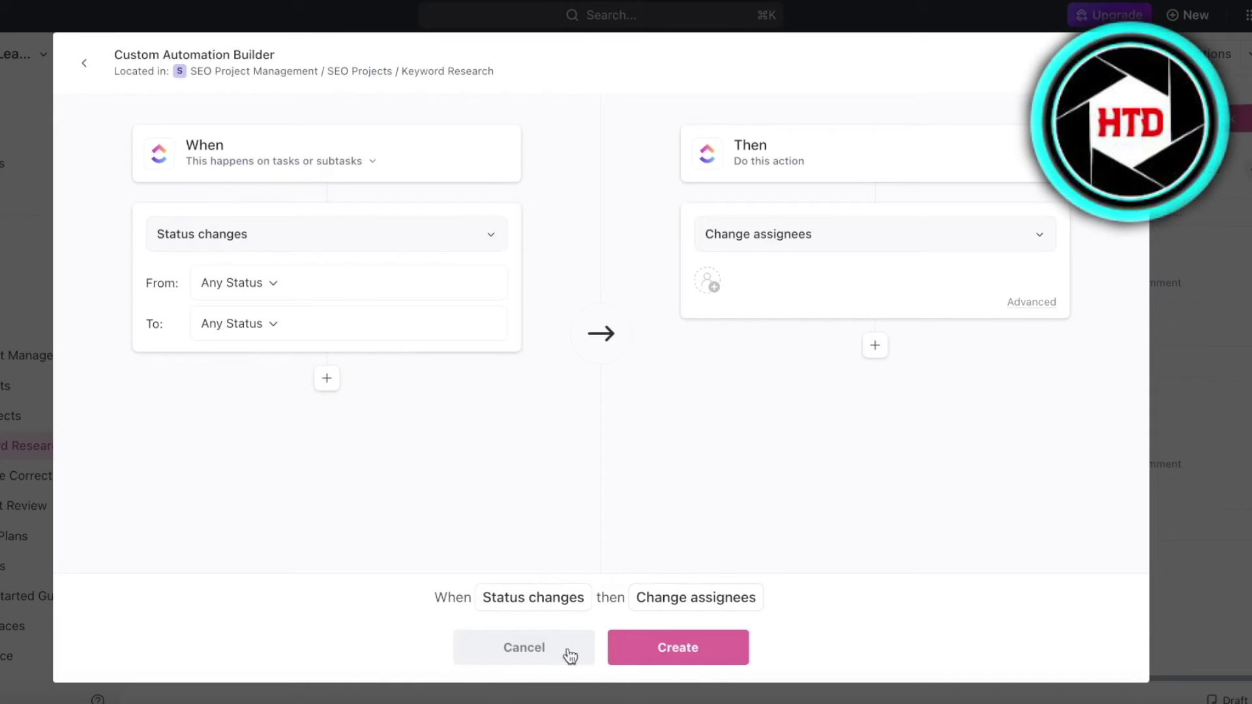
Open the status-change-to-assignee template and browse actions, keeping Change assignees
click(76, 77)
scroll(819, 313, down, 10)
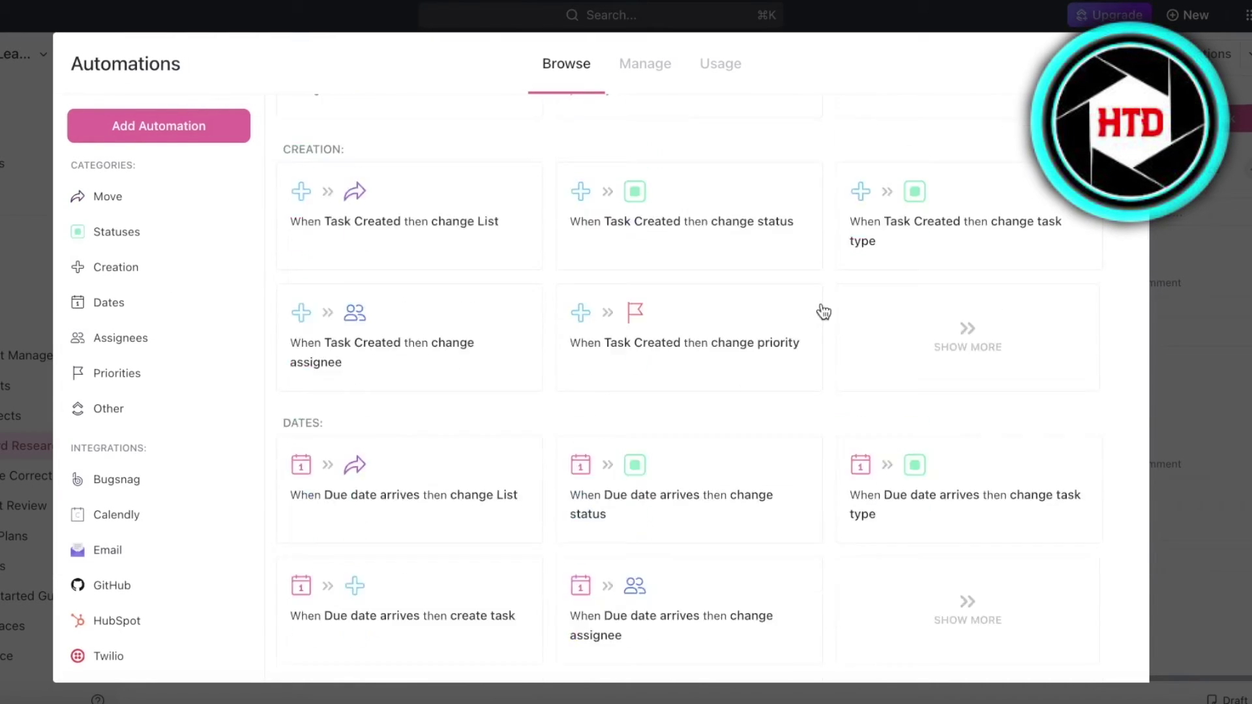
scroll(662, 156, down, 7)
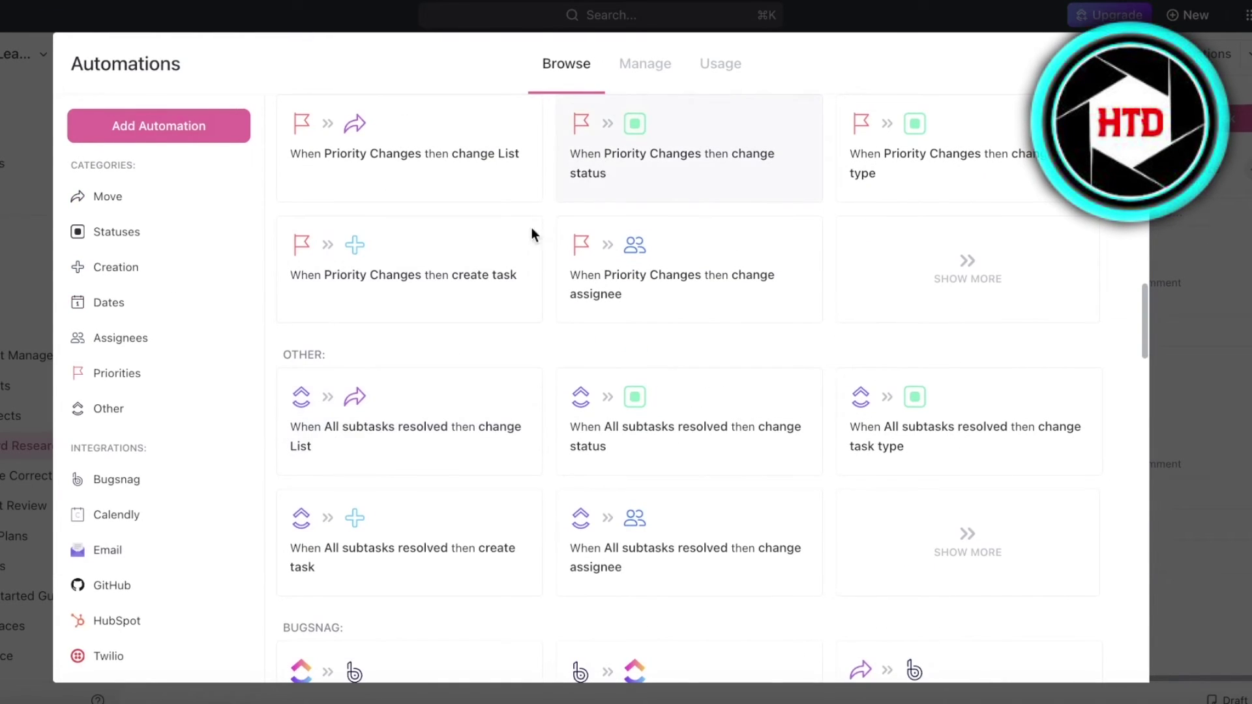
scroll(662, 180, up, 15)
click(405, 590)
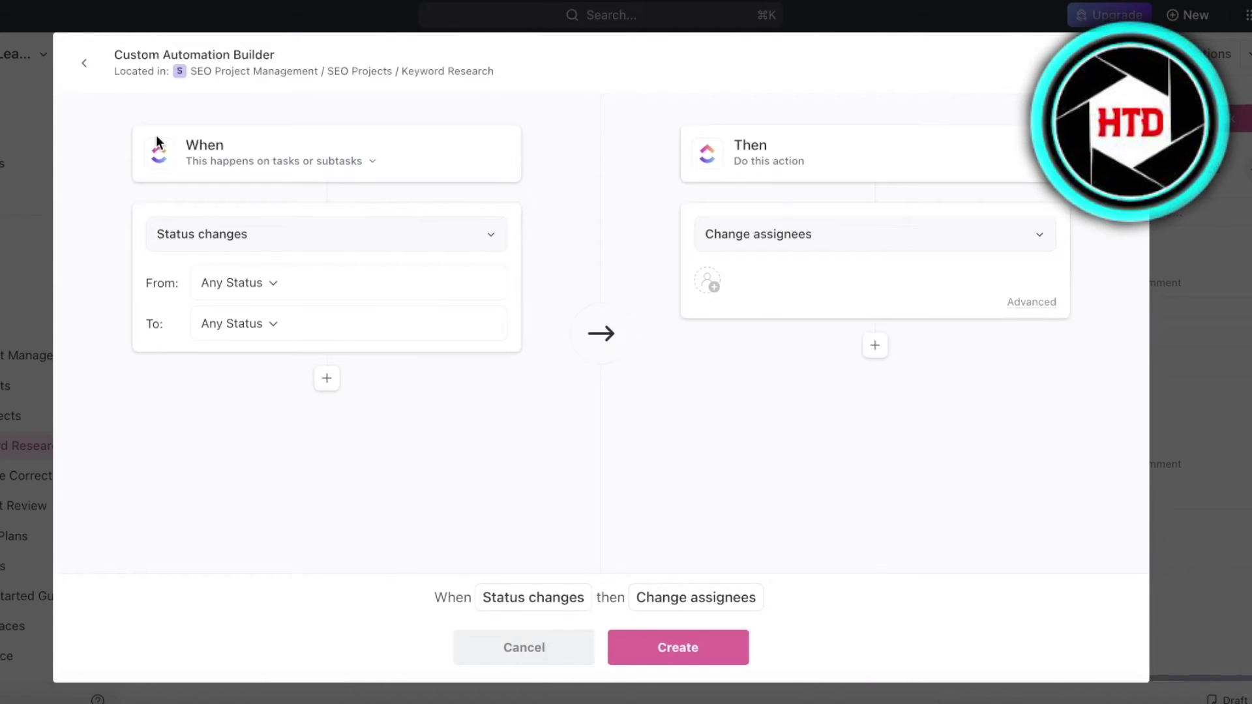
click(736, 236)
scroll(768, 324, down, 2)
scroll(768, 324, down, 2)
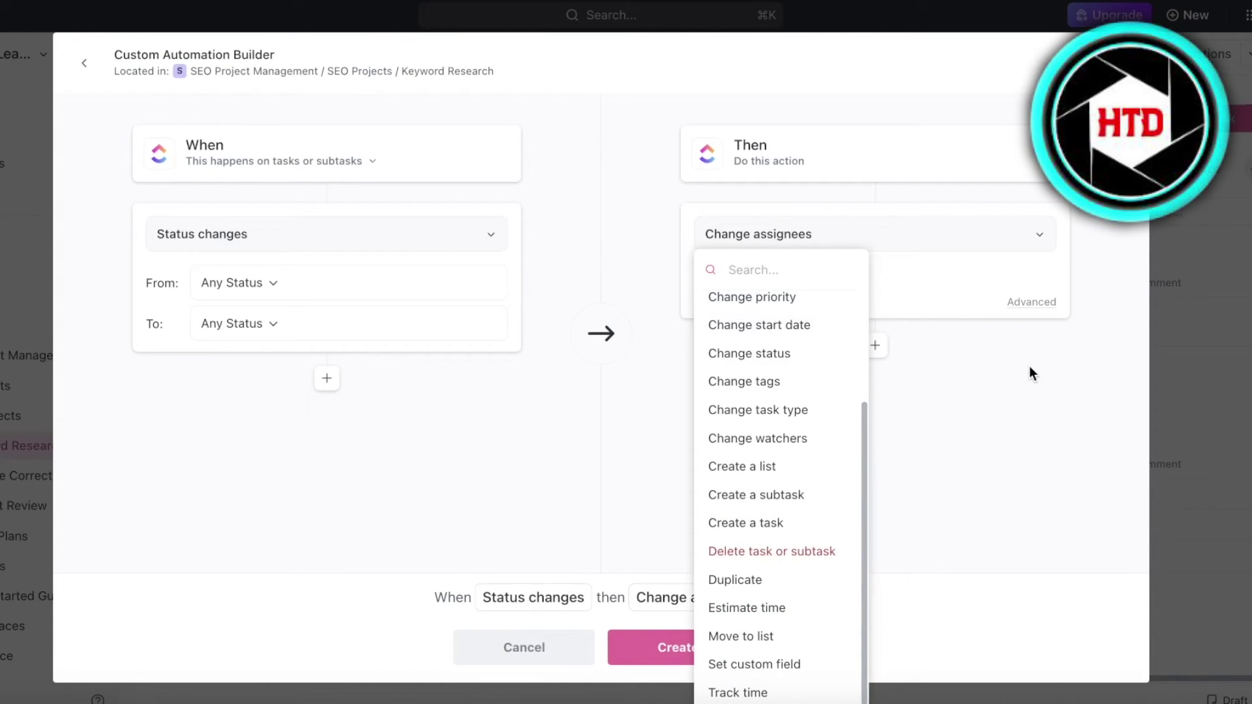
click(1012, 380)
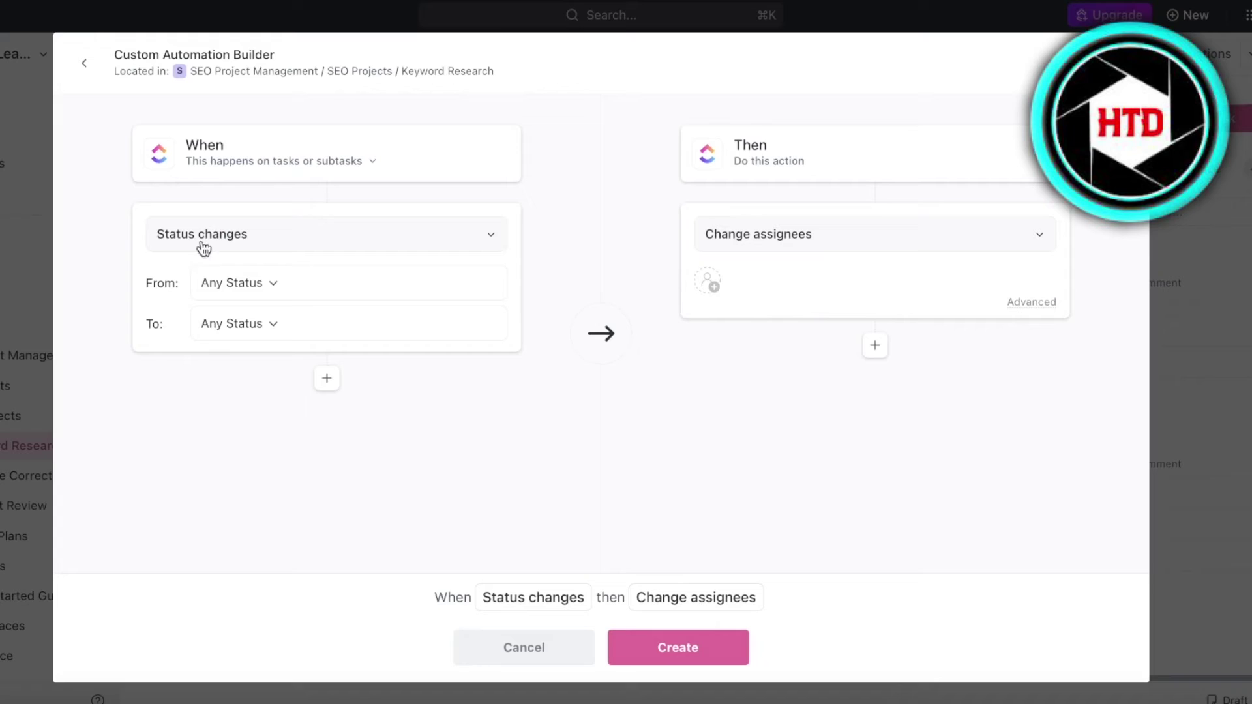
click(84, 67)
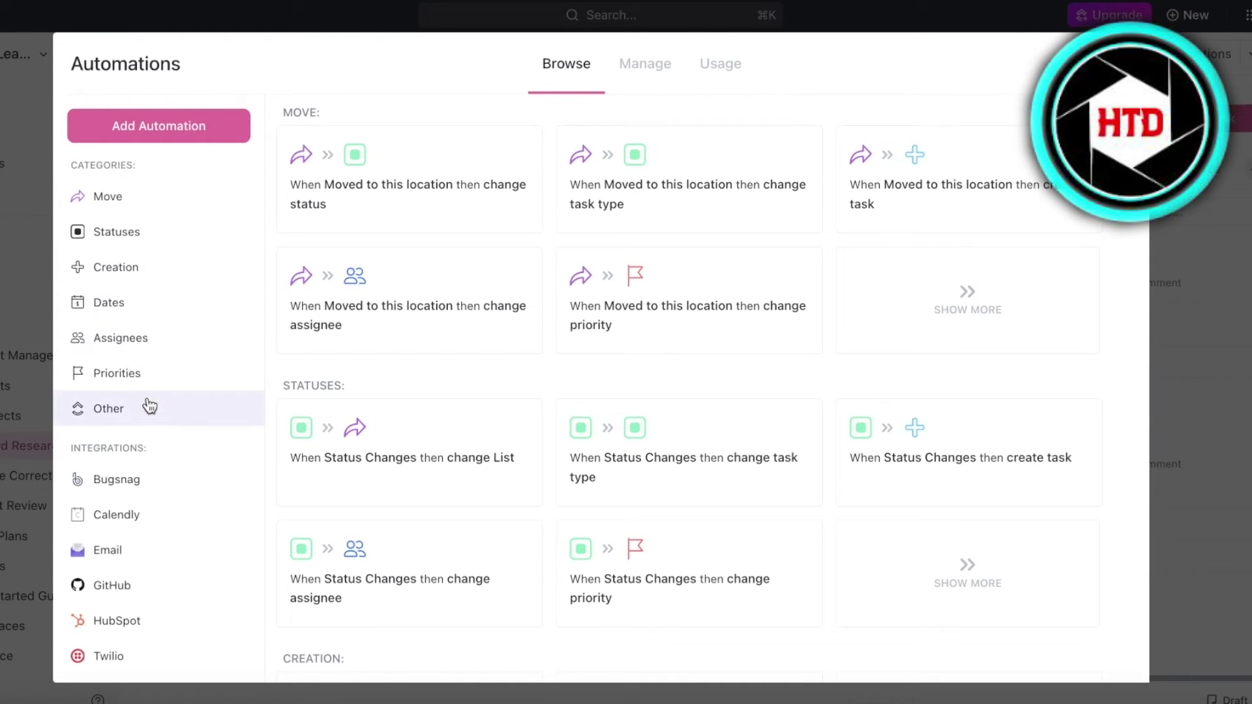
click(140, 553)
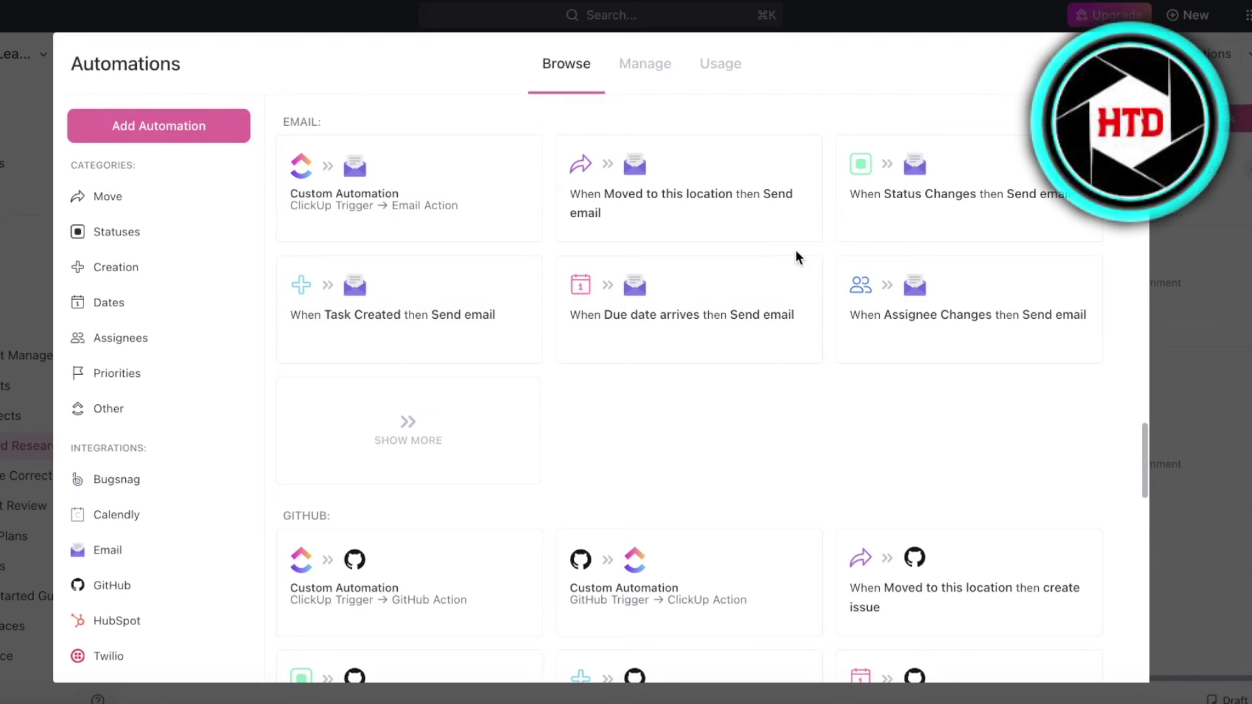
scroll(968, 344, down, 2)
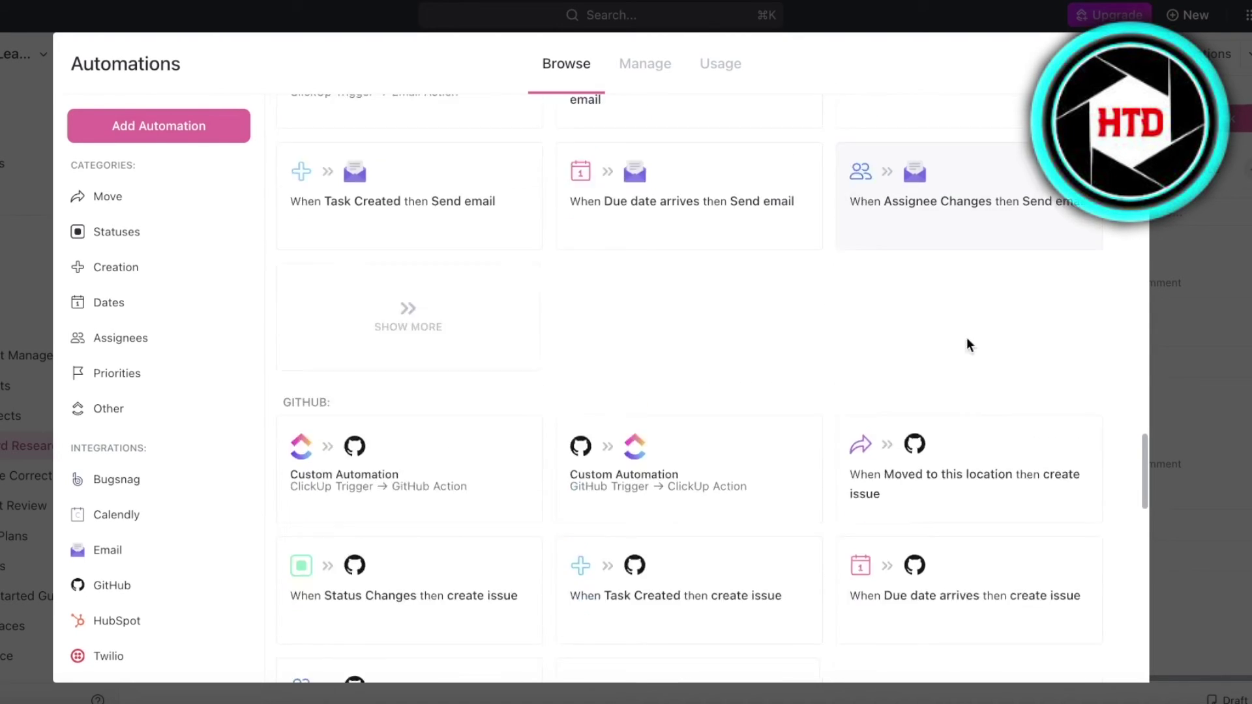
scroll(969, 323, up, 15)
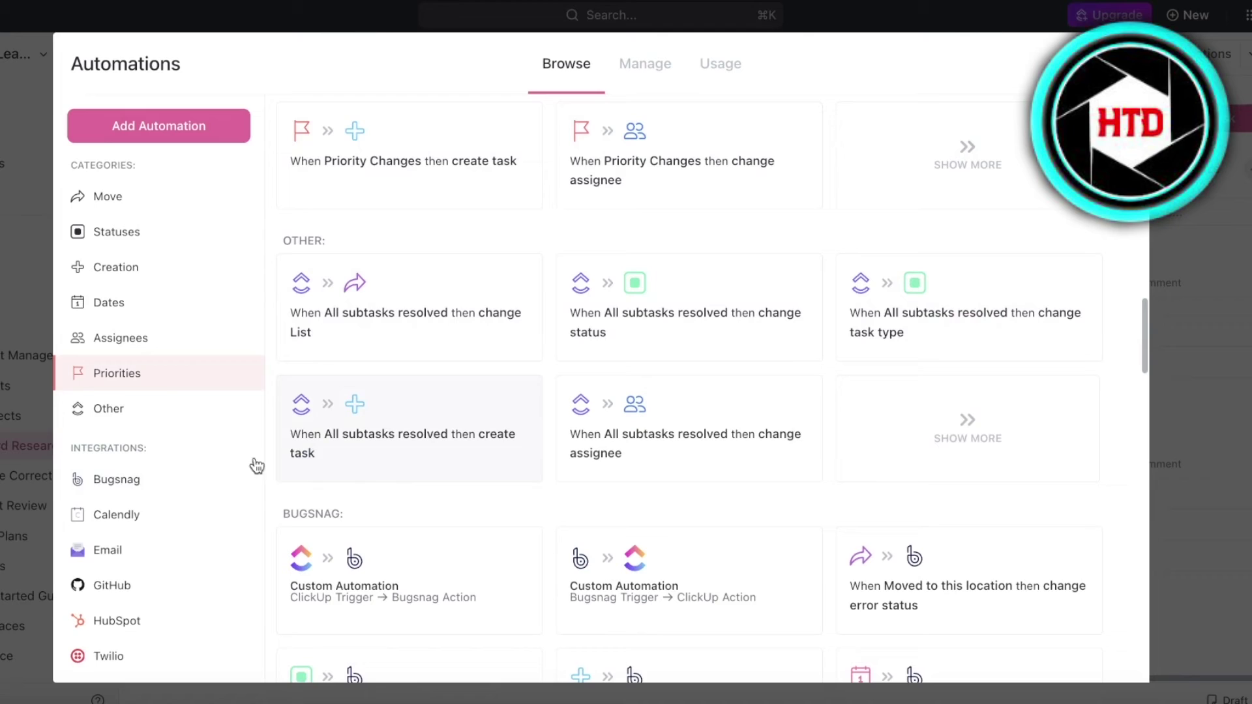
scroll(447, 332, down, 10)
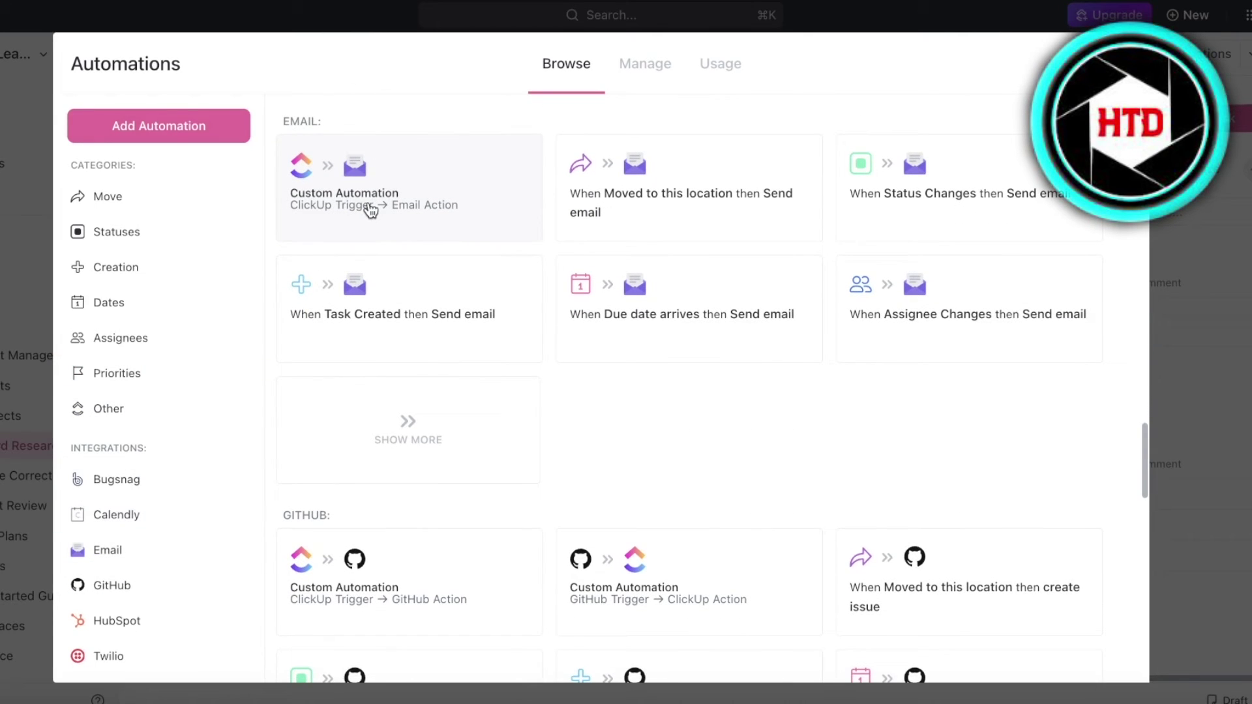
click(369, 207)
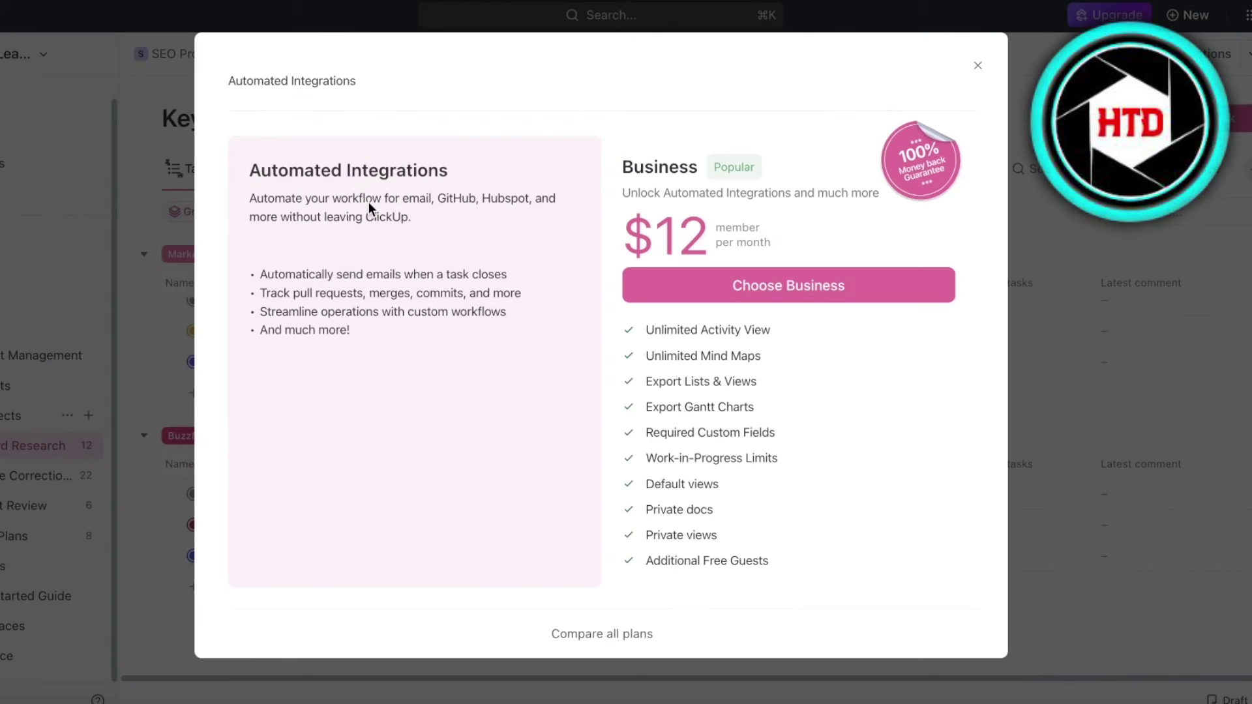
click(979, 67)
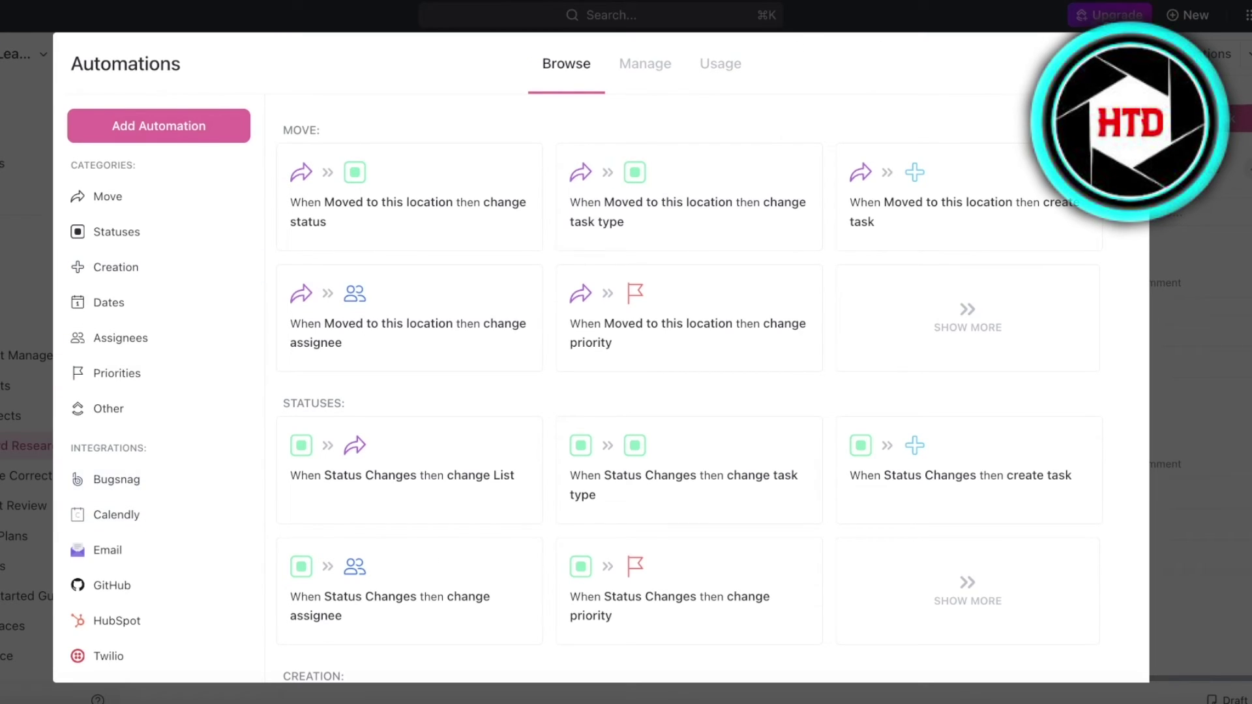
Close Automations and the Comments panel, glance at the apps menu, then open On Page Corrections
key(Escape)
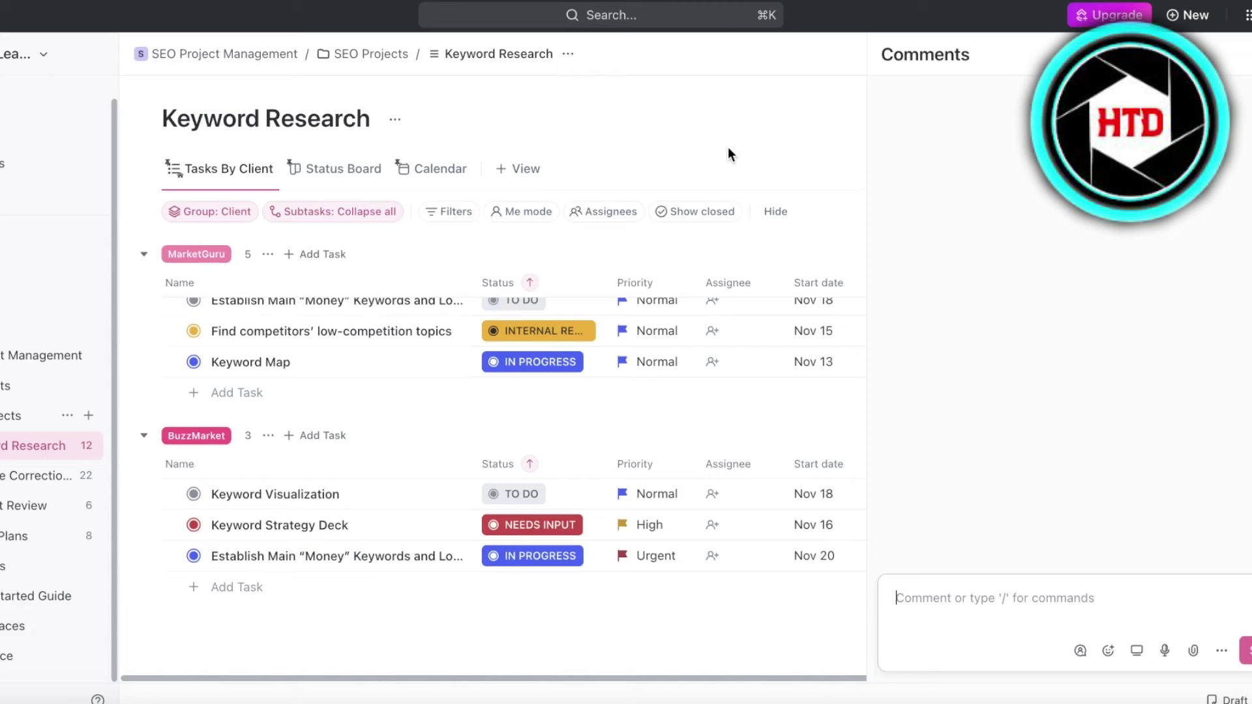
key(Escape)
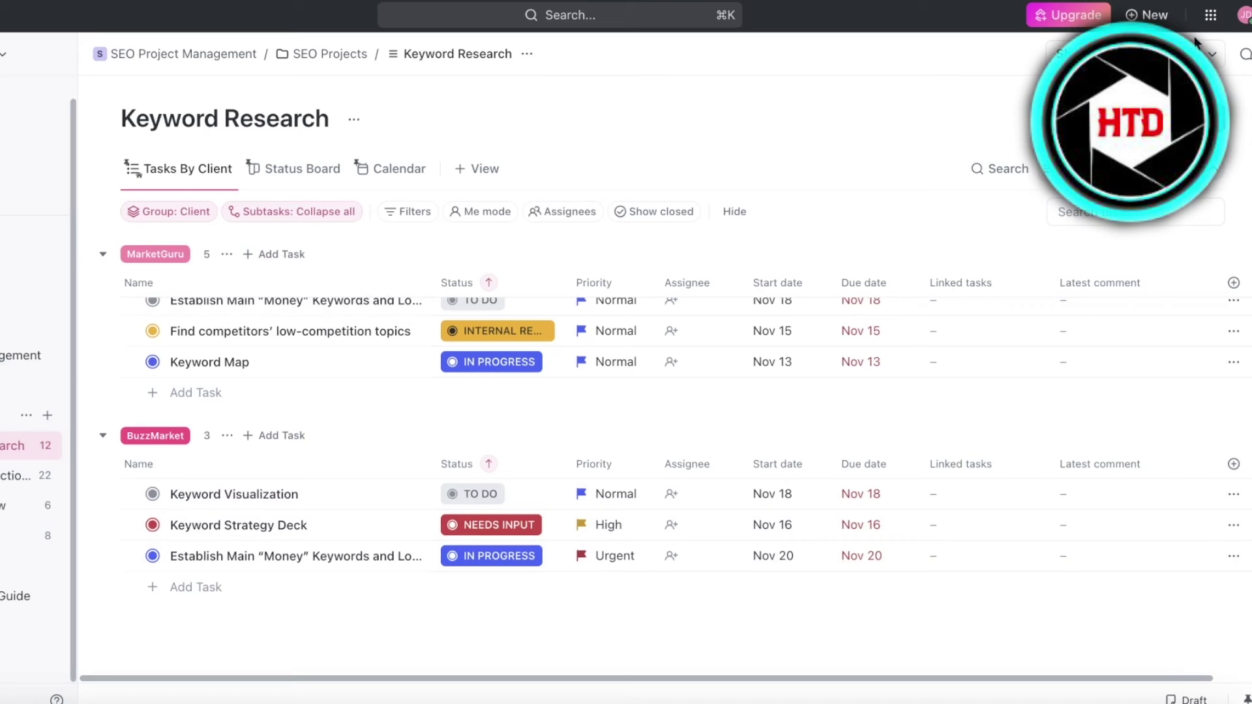
click(1217, 16)
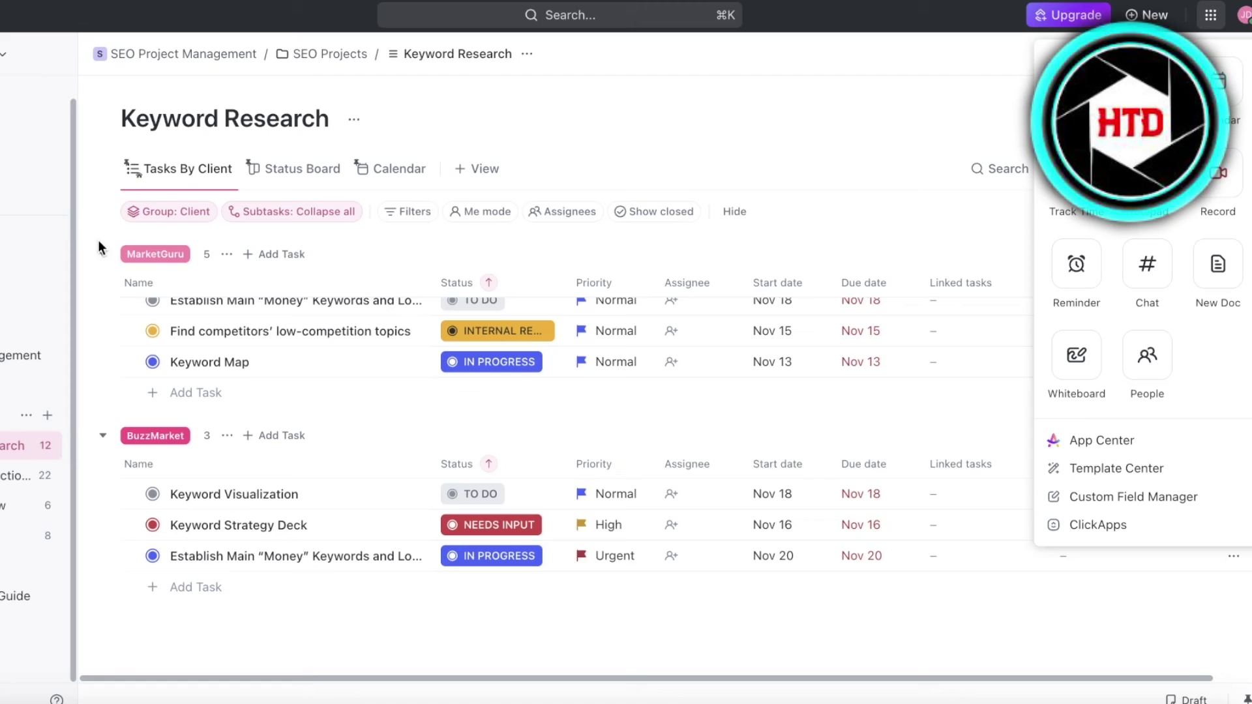
click(357, 405)
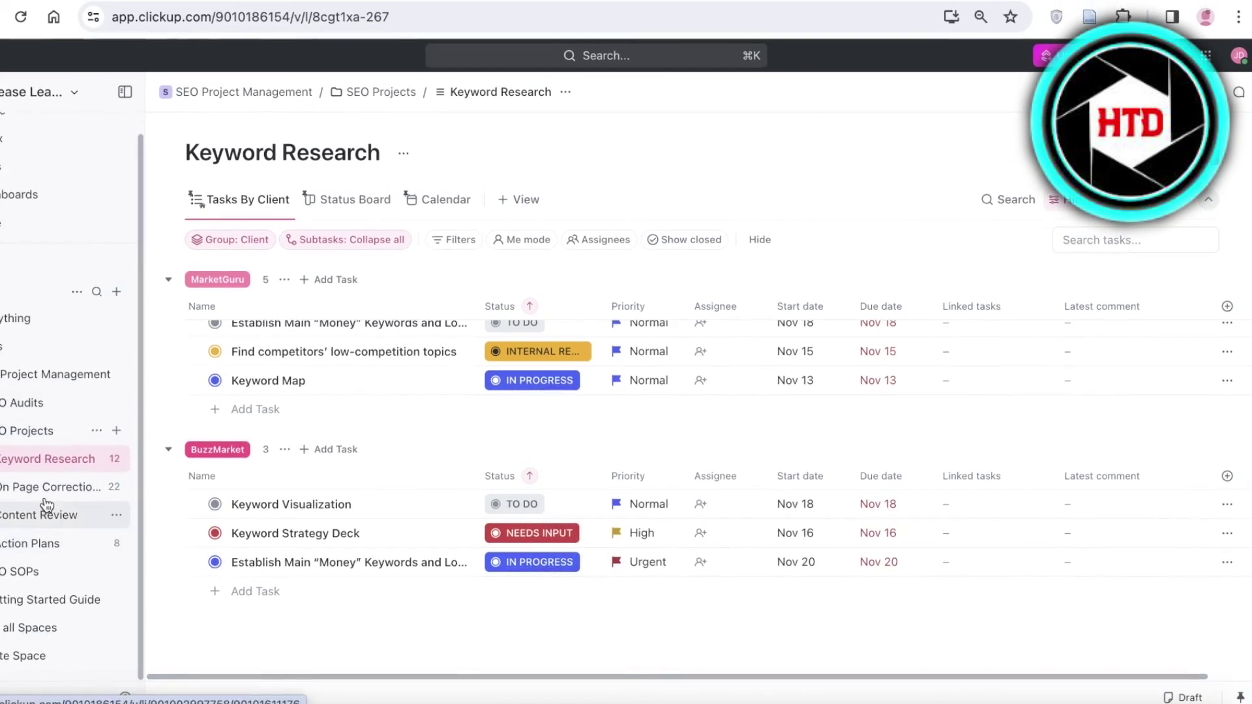
click(43, 493)
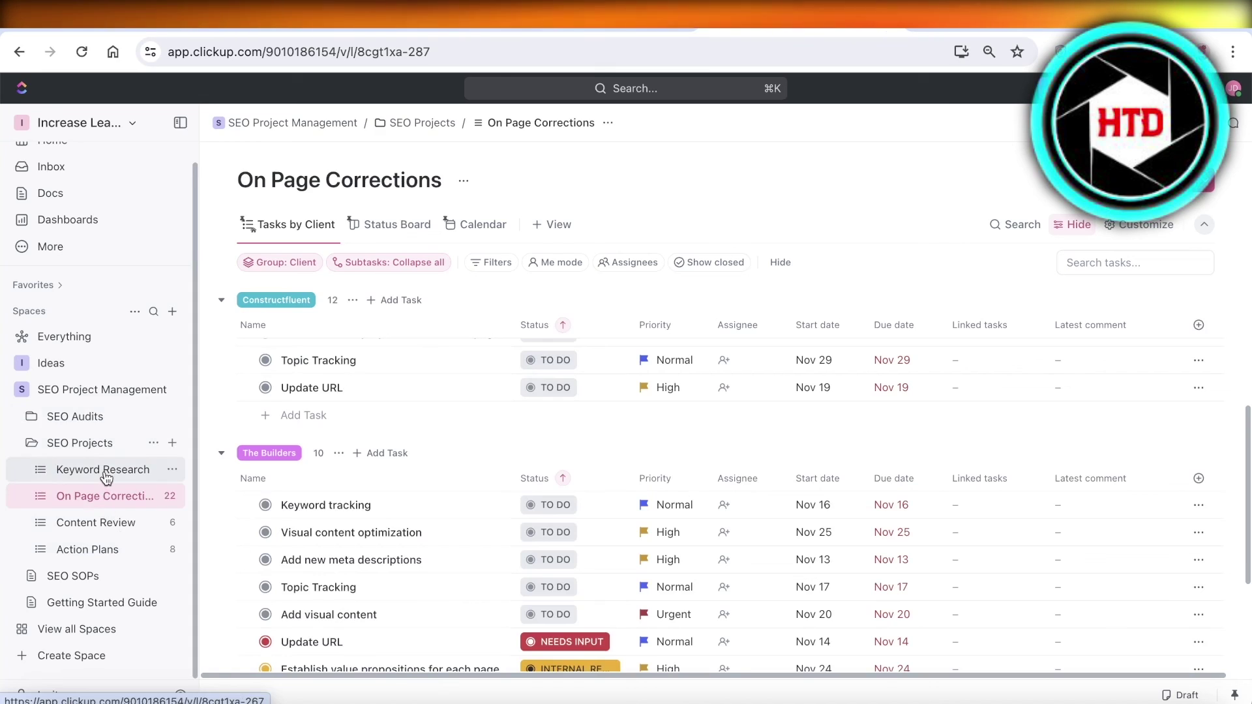